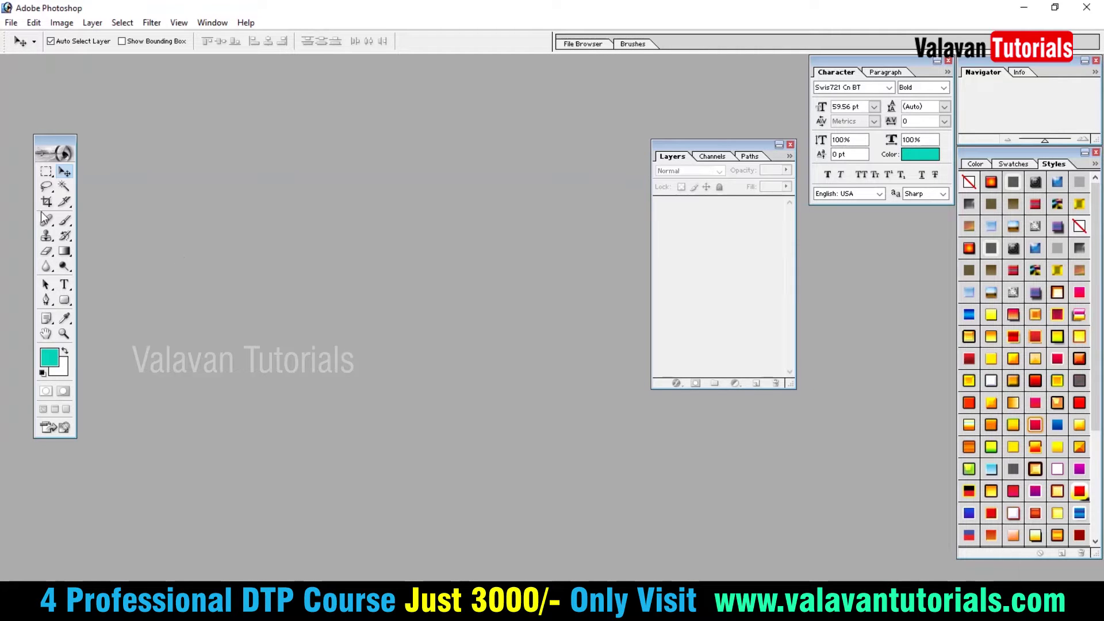
# Reset the palette locations and start a new 1440 × 1440 px, 72 ppi white RGB document
pyautogui.click(212, 22)
pyautogui.moveTo(236, 53)
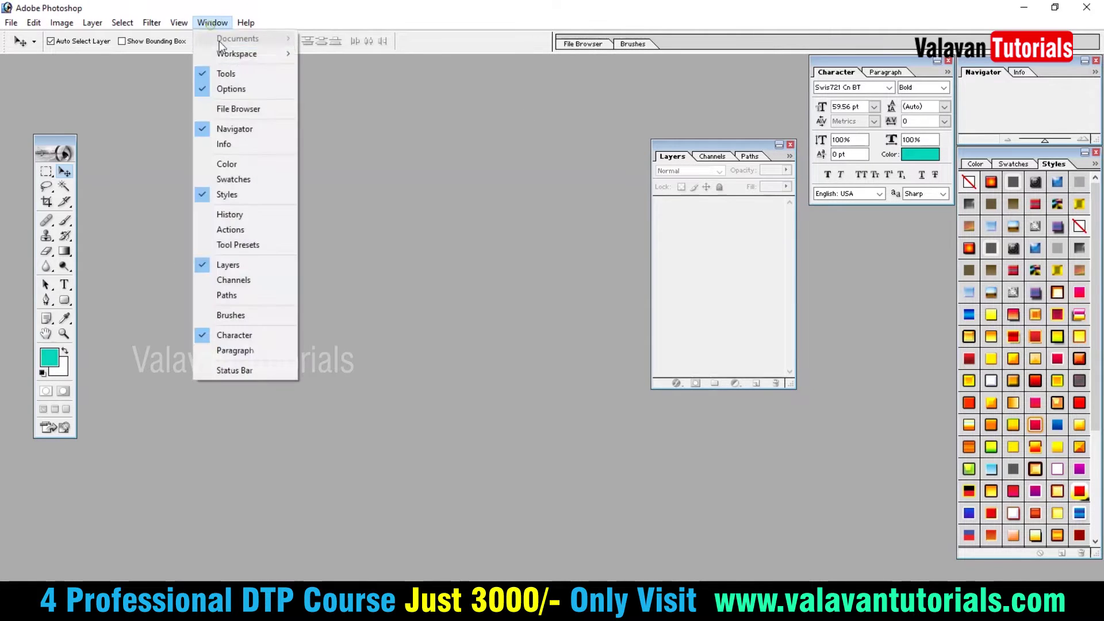
pyautogui.click(354, 90)
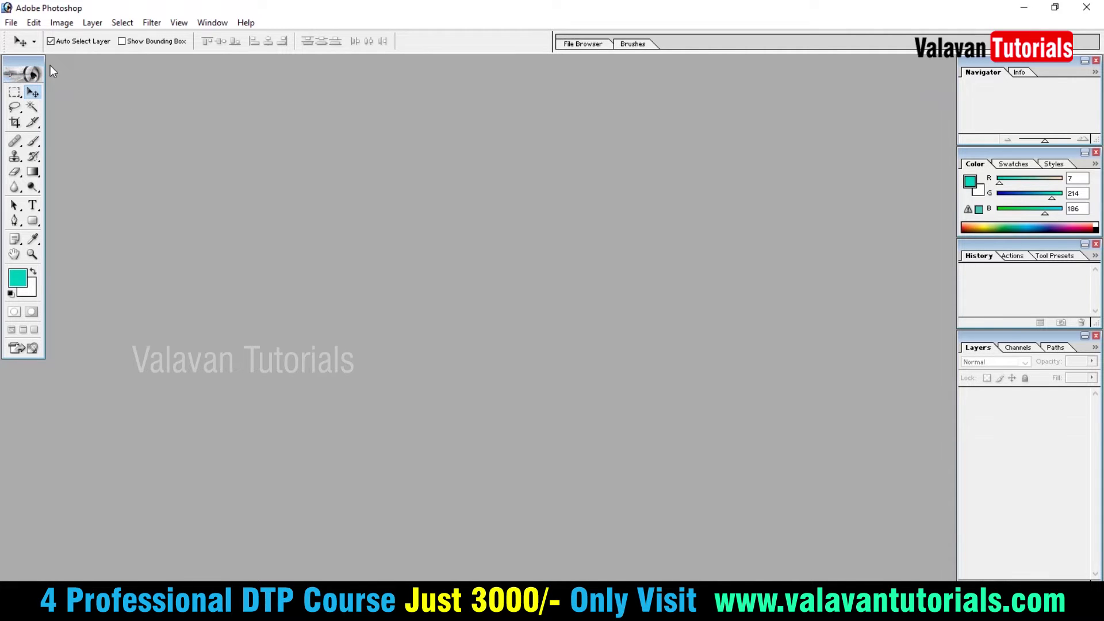
pyautogui.hotkey('ctrl', 'n')
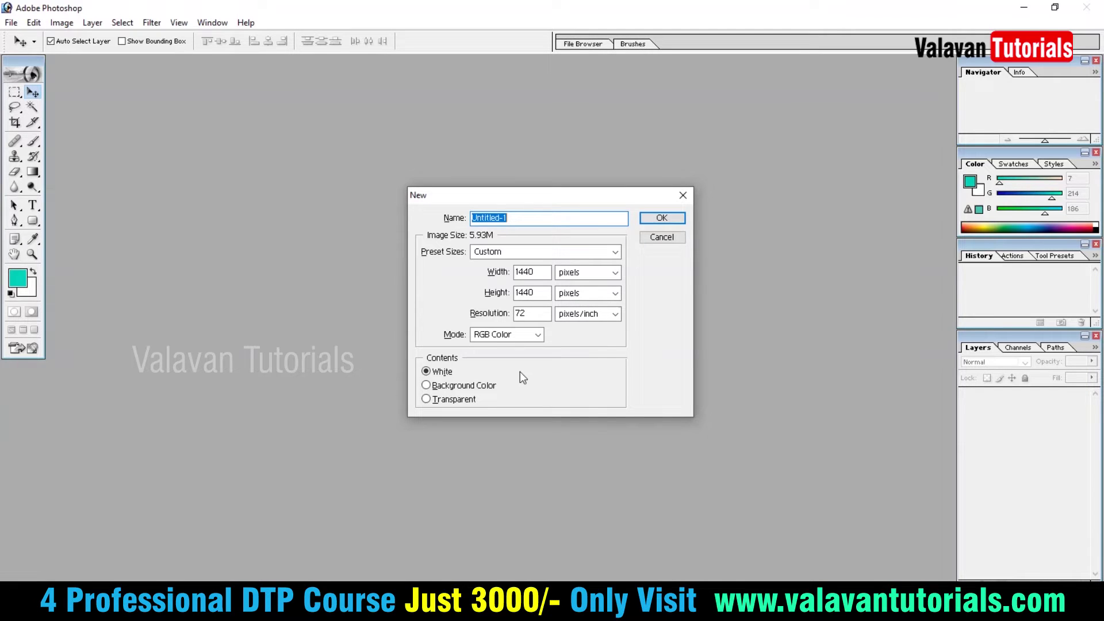
# Create the blank white 1440 × 1440 Untitled-1 document and maximize its window
pyautogui.click(661, 219)
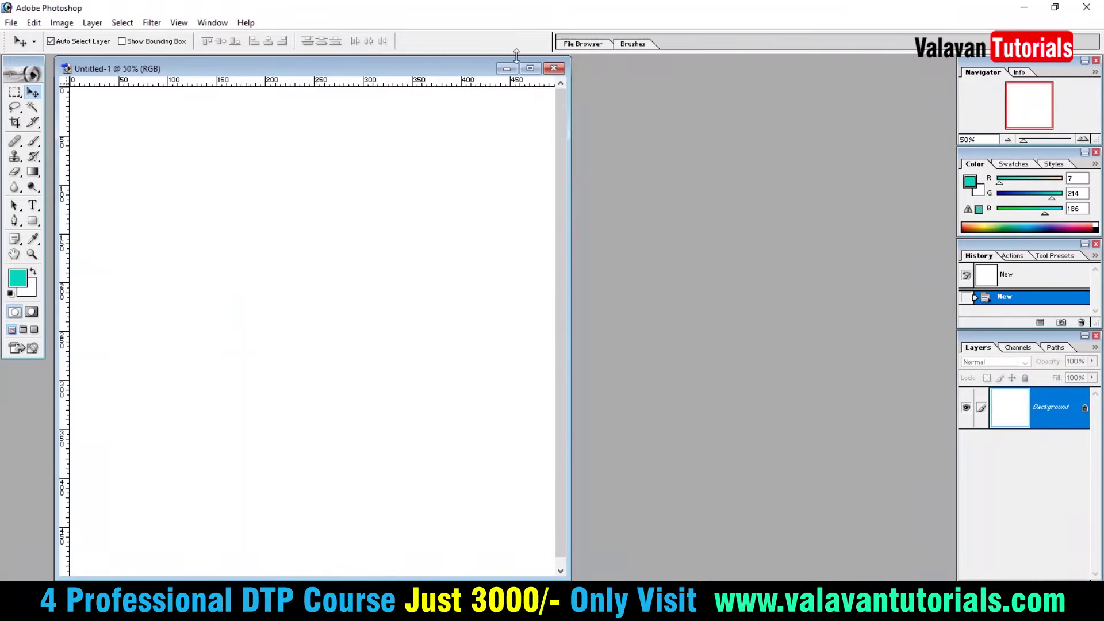
pyautogui.click(531, 69)
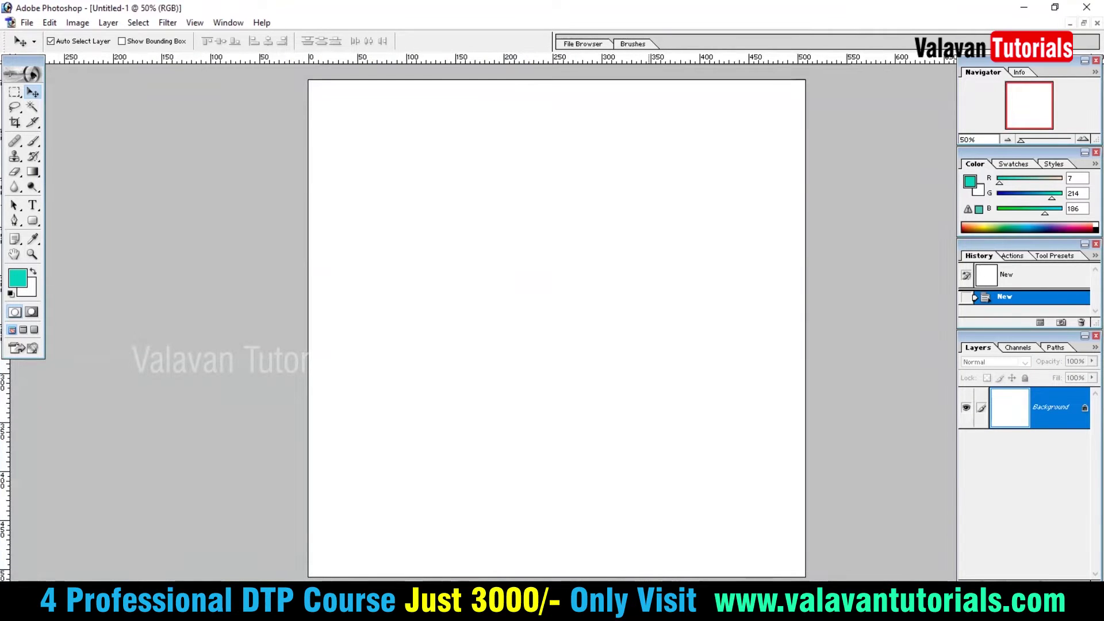
pyautogui.click(15, 92)
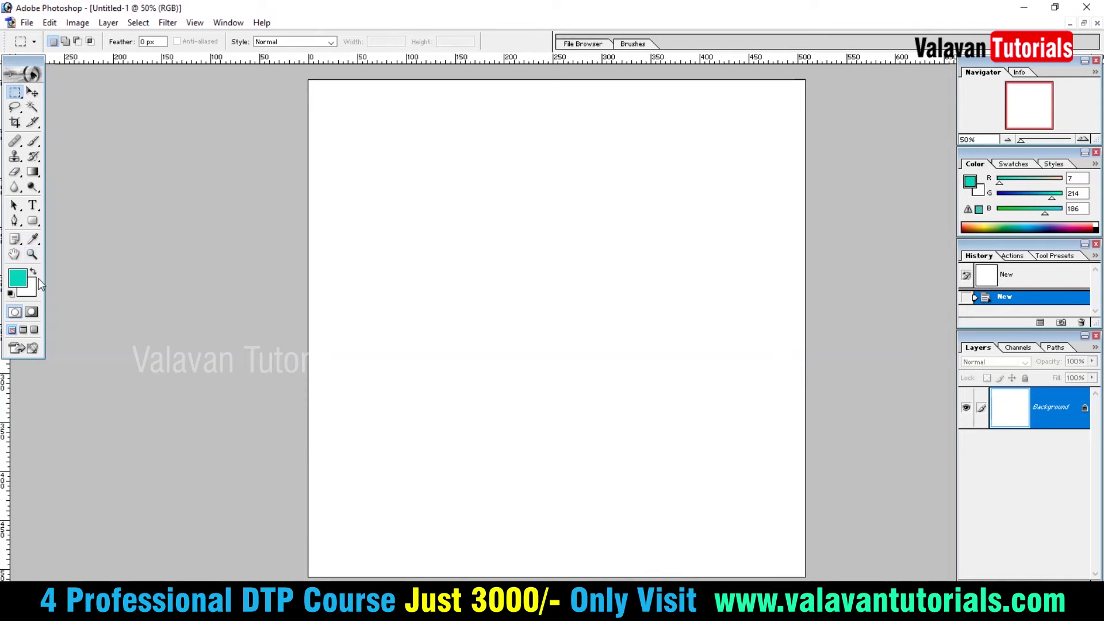
pyautogui.press('v')
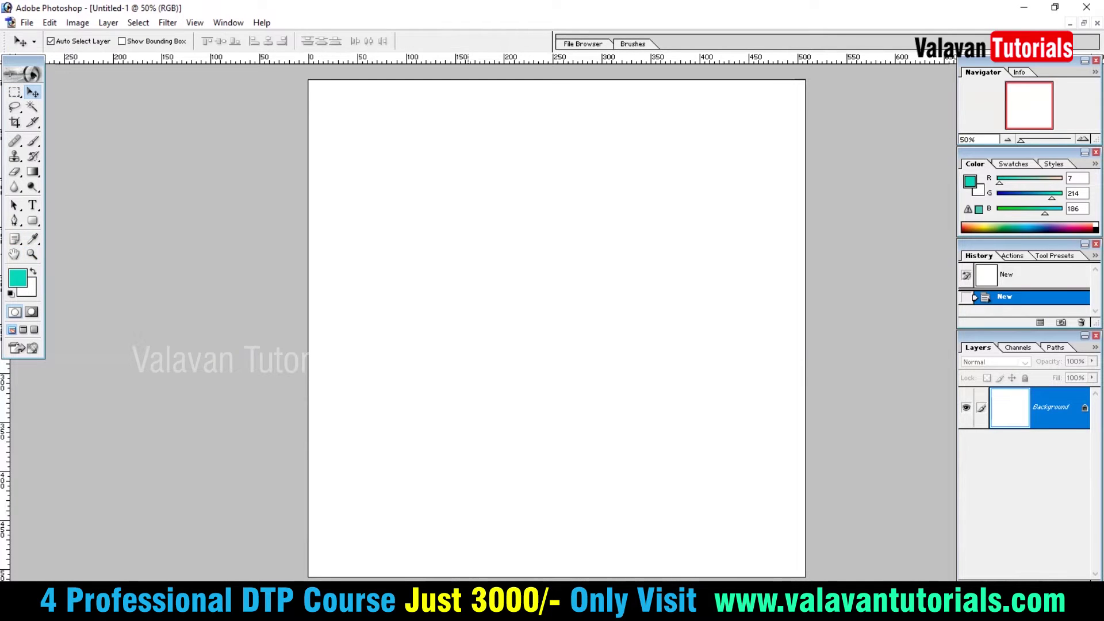
pyautogui.press('m')
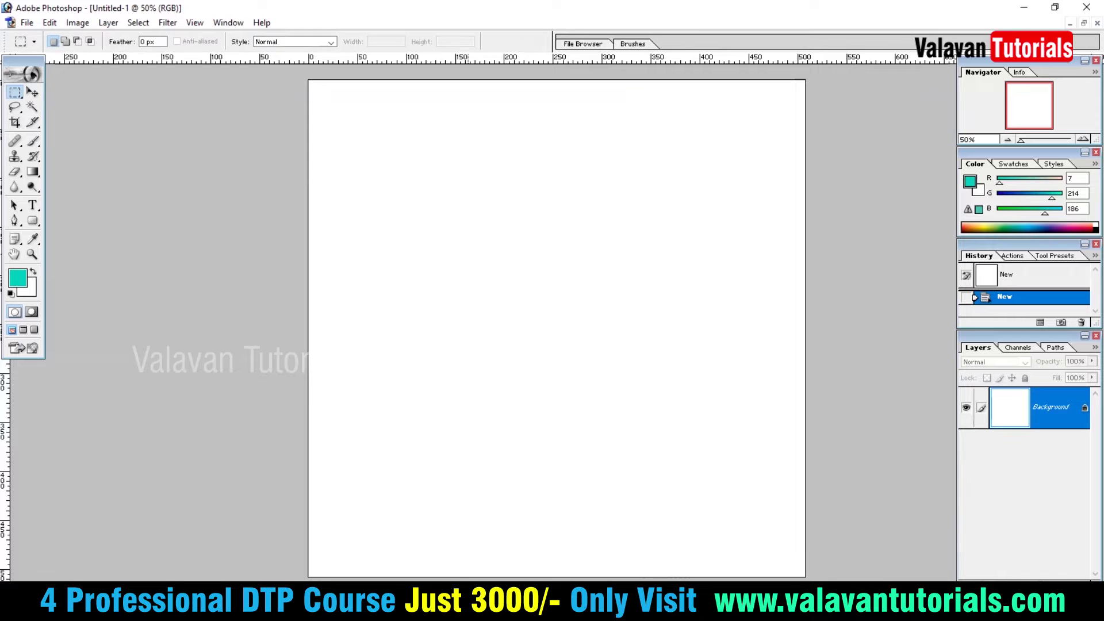
pyautogui.click(34, 97)
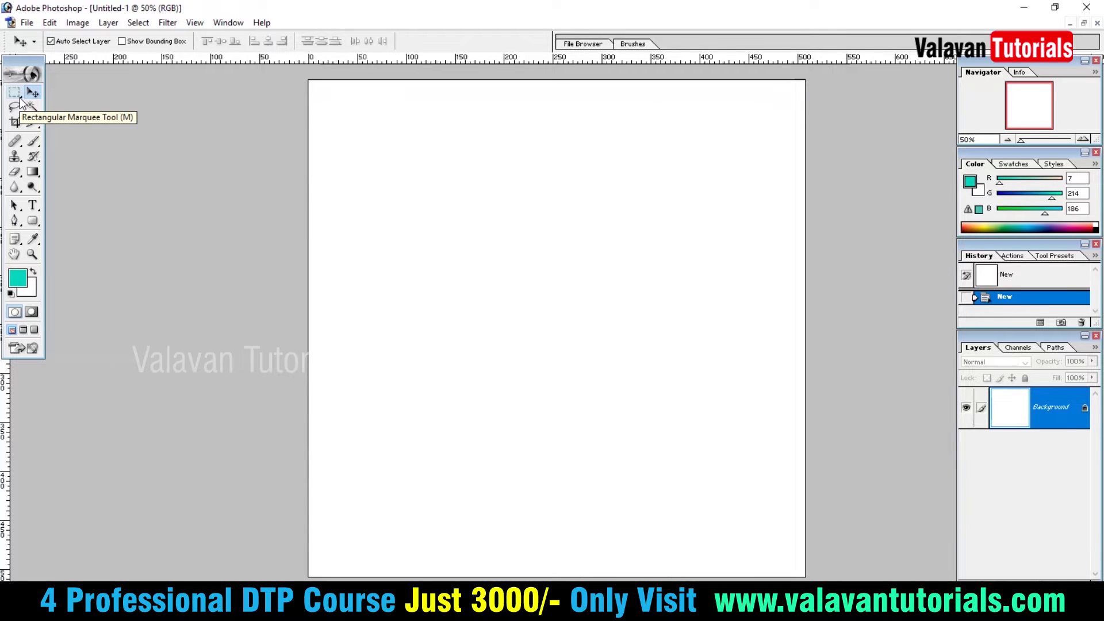
pyautogui.click(16, 96)
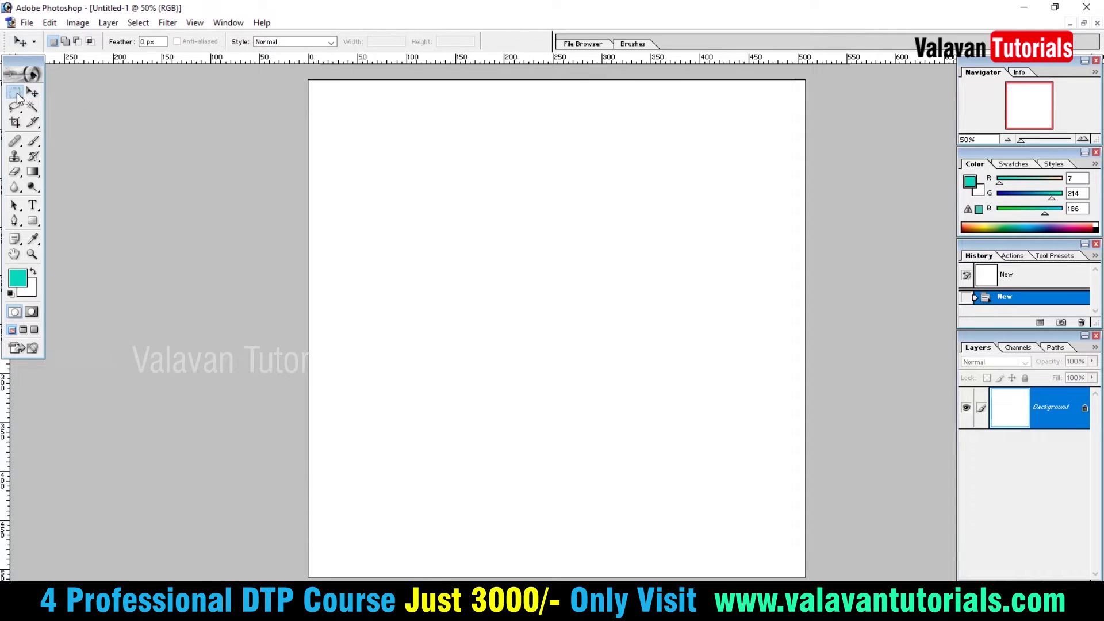
pyautogui.moveTo(16, 95); pyautogui.dragTo(118, 105)
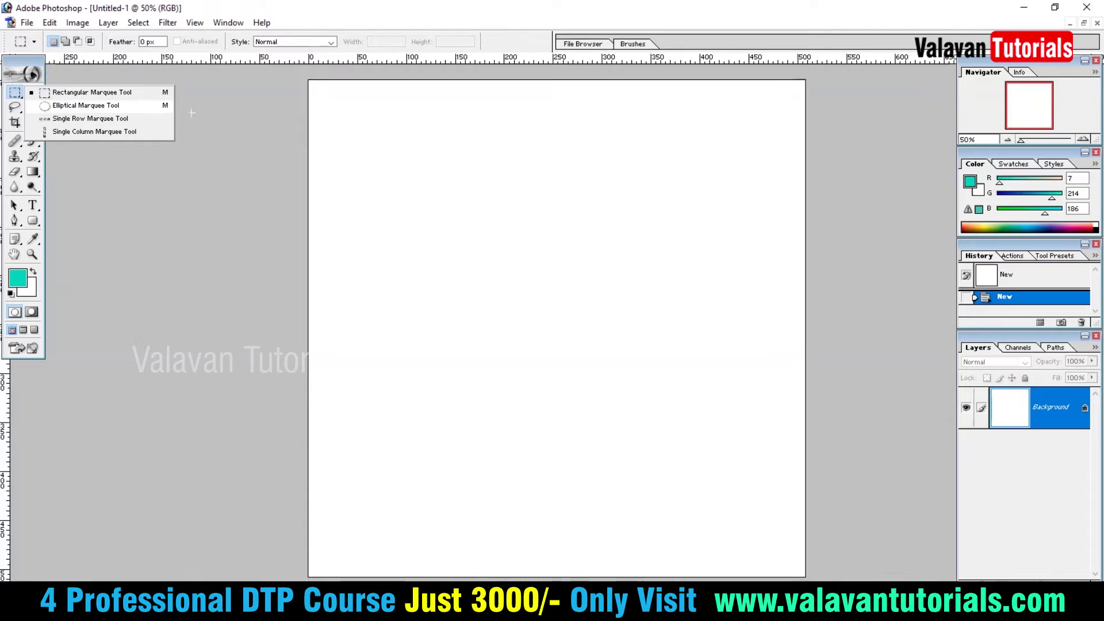
pyautogui.click(153, 106)
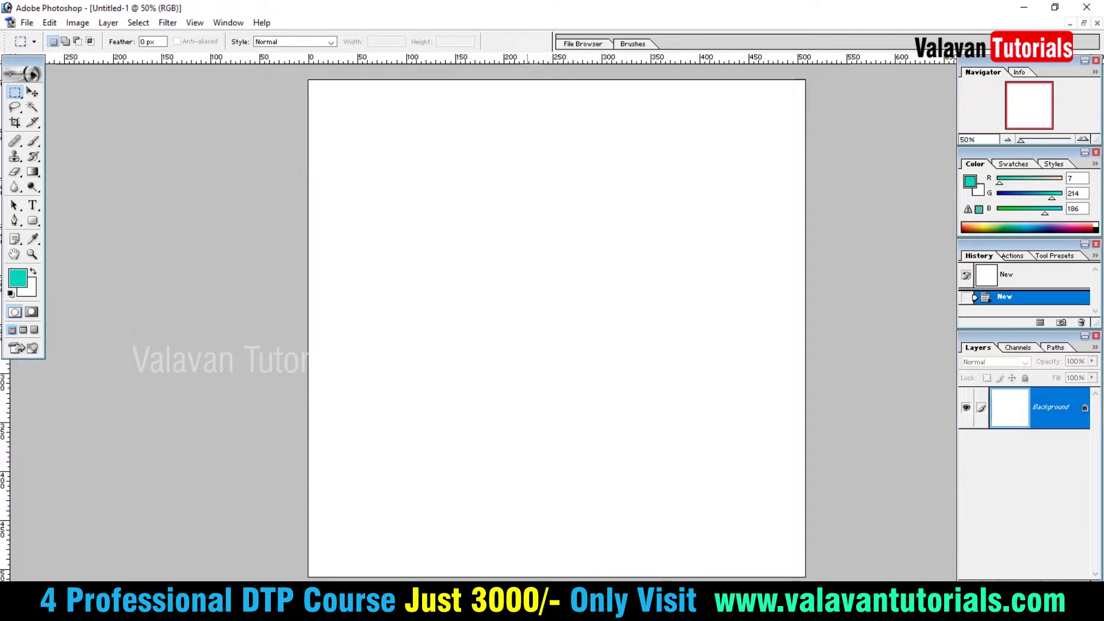
pyautogui.moveTo(446, 195); pyautogui.dragTo(711, 285)
pyautogui.moveTo(467, 93); pyautogui.dragTo(545, 339)
pyautogui.moveTo(452, 166); pyautogui.dragTo(657, 392)
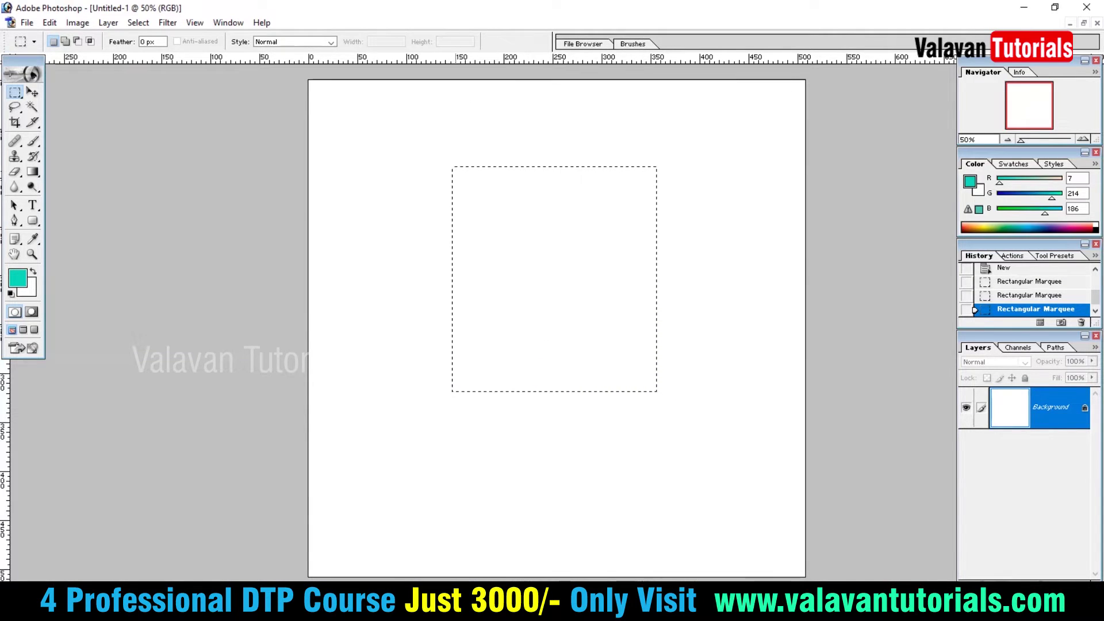
pyautogui.hotkey('shift', 'm')
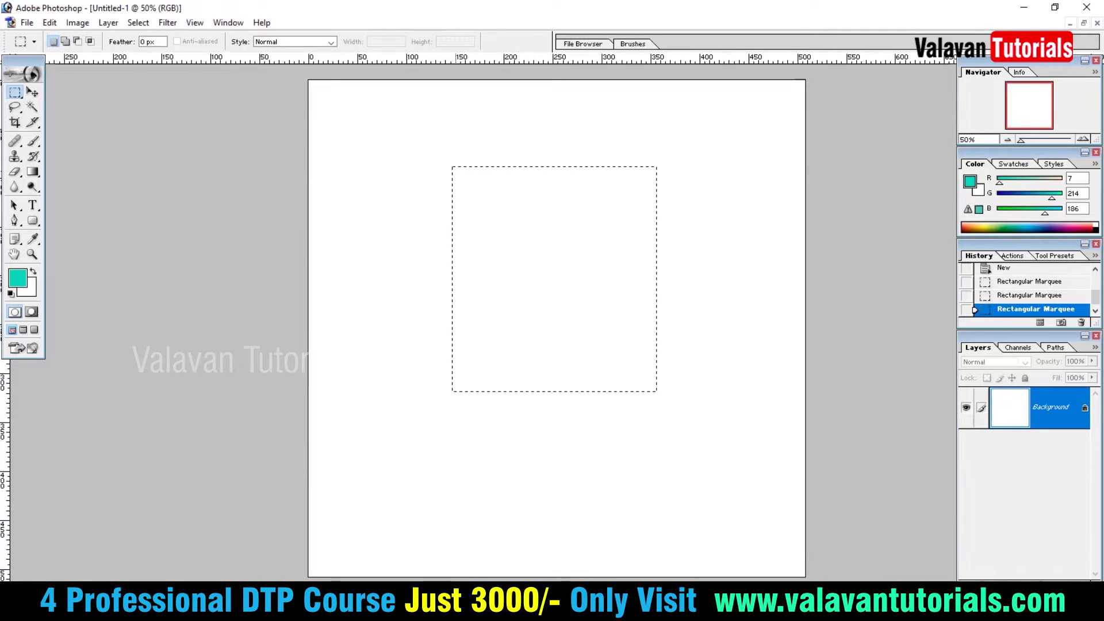
pyautogui.moveTo(347, 143); pyautogui.dragTo(560, 353)
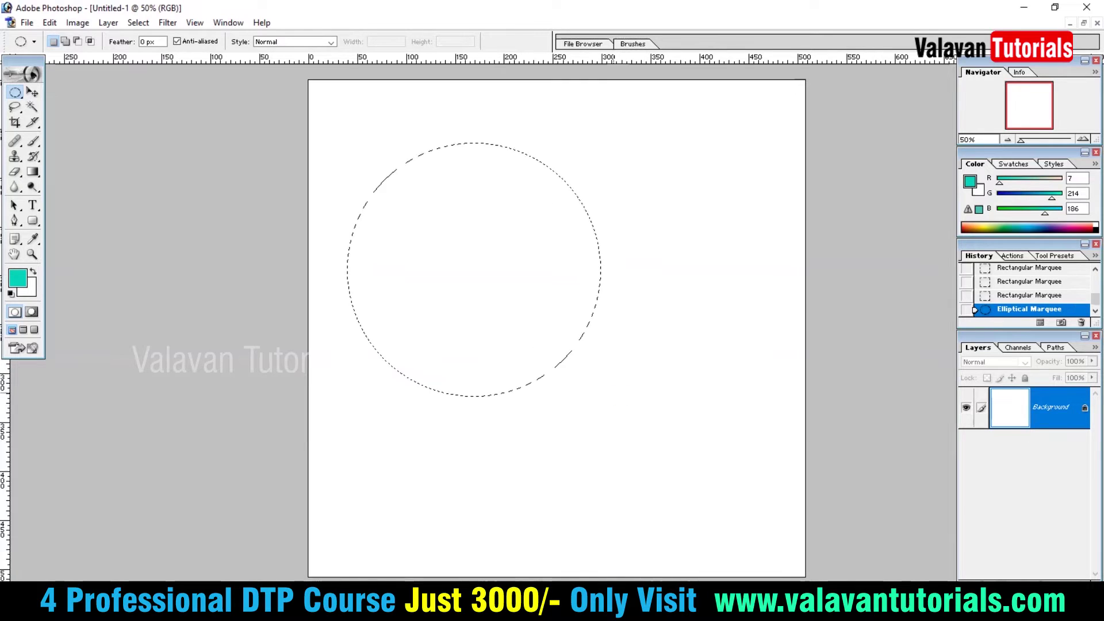
pyautogui.moveTo(380, 201); pyautogui.dragTo(685, 465)
pyautogui.moveTo(403, 141); pyautogui.dragTo(800, 307)
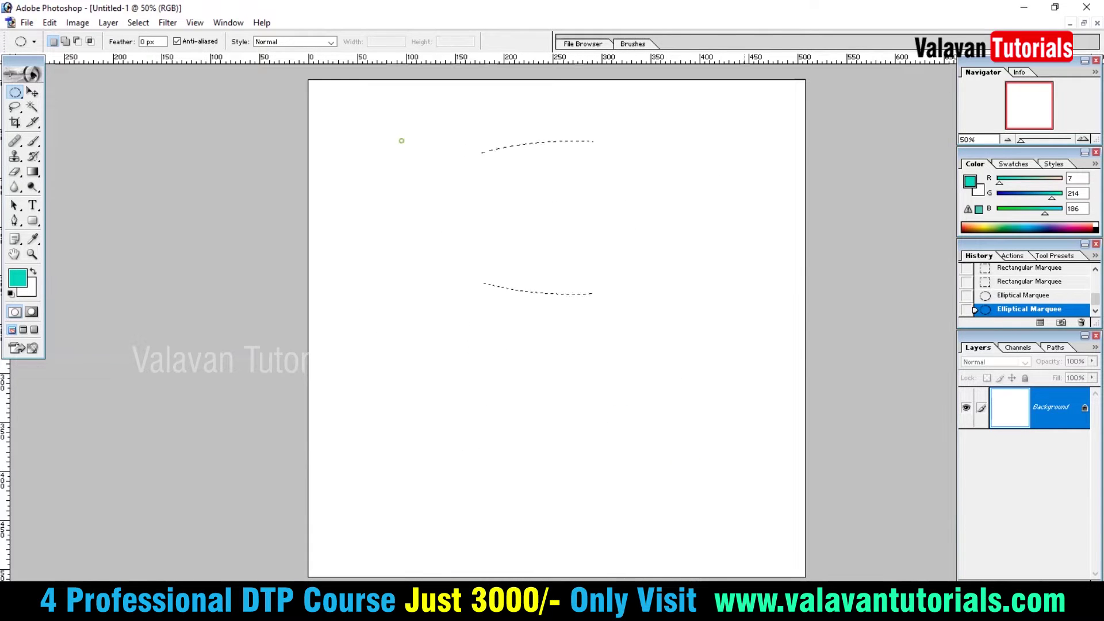
pyautogui.moveTo(419, 179); pyautogui.dragTo(735, 494)
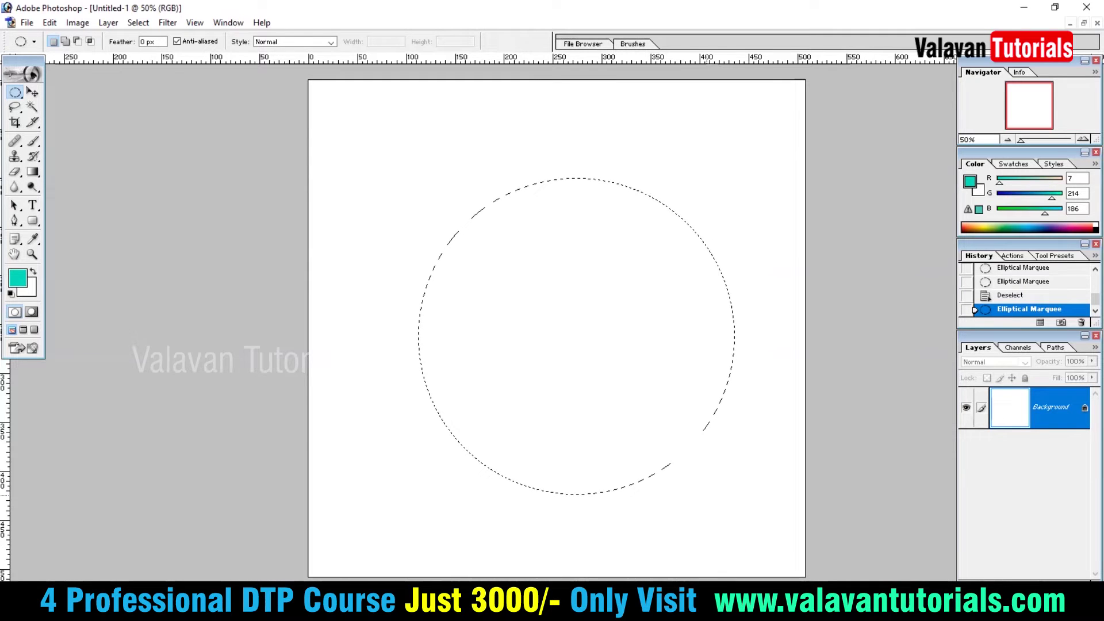
pyautogui.hotkey('ctrl', 'd')
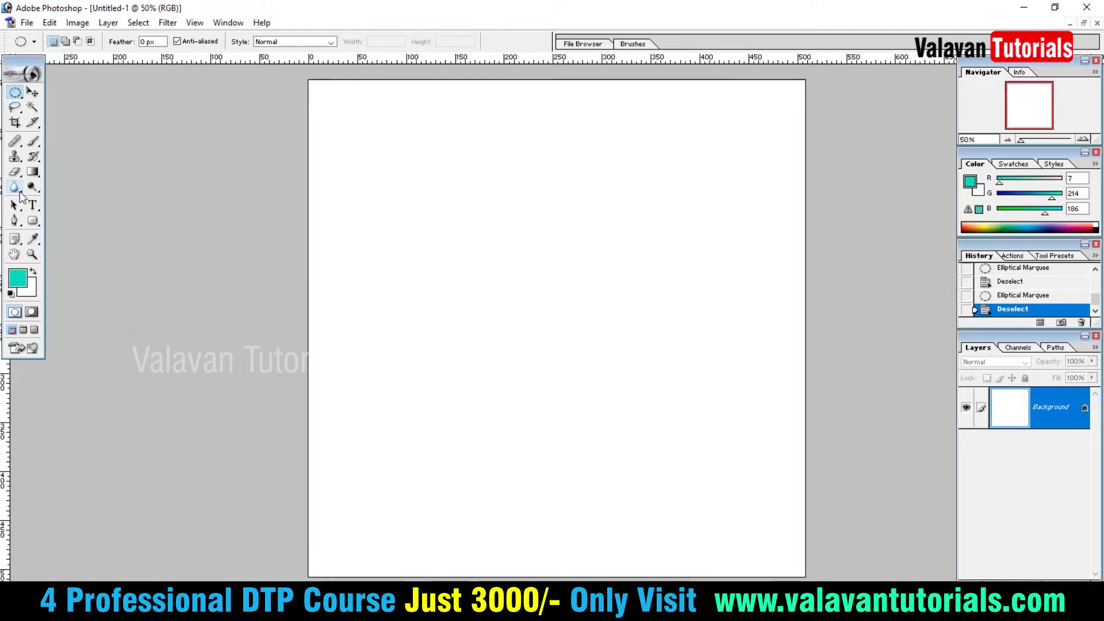
pyautogui.click(17, 185)
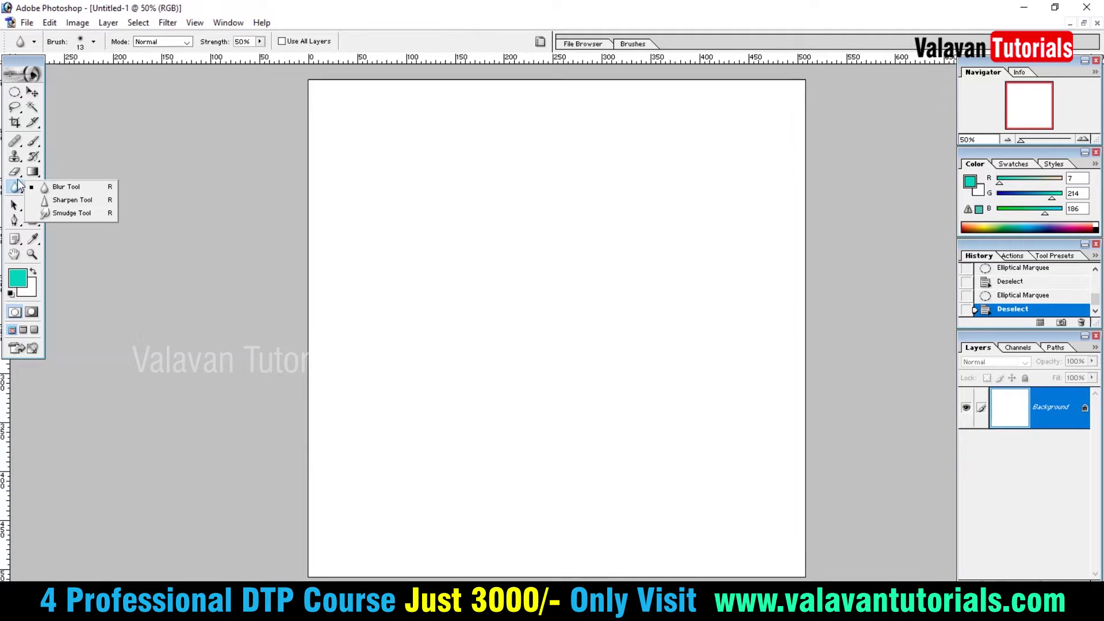
pyautogui.click(18, 173)
pyautogui.click(17, 161)
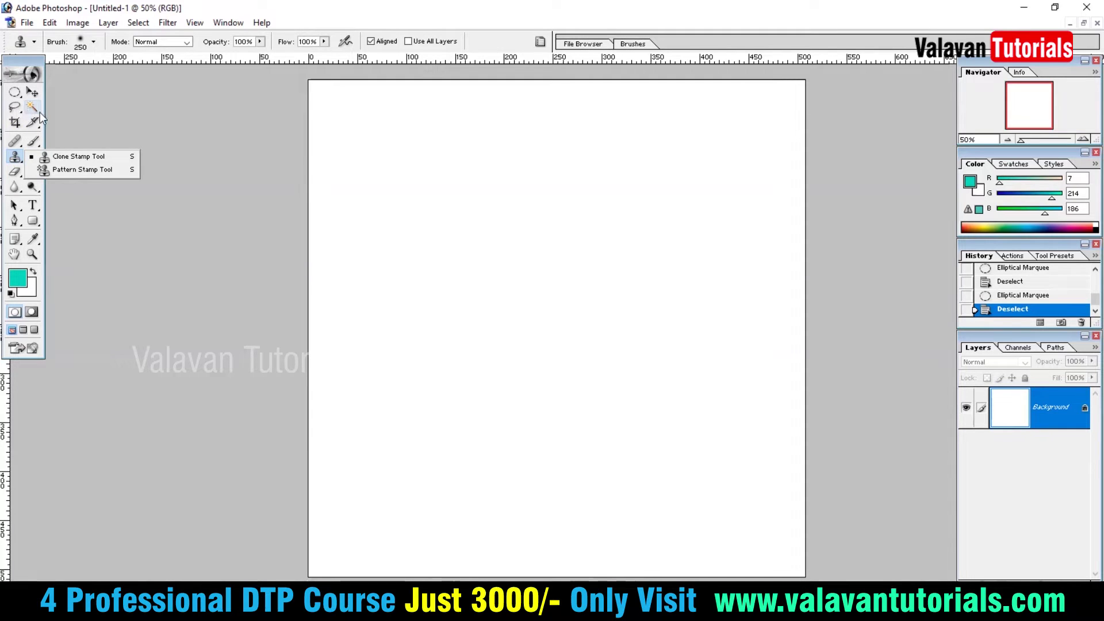
pyautogui.click(33, 93)
pyautogui.click(32, 254)
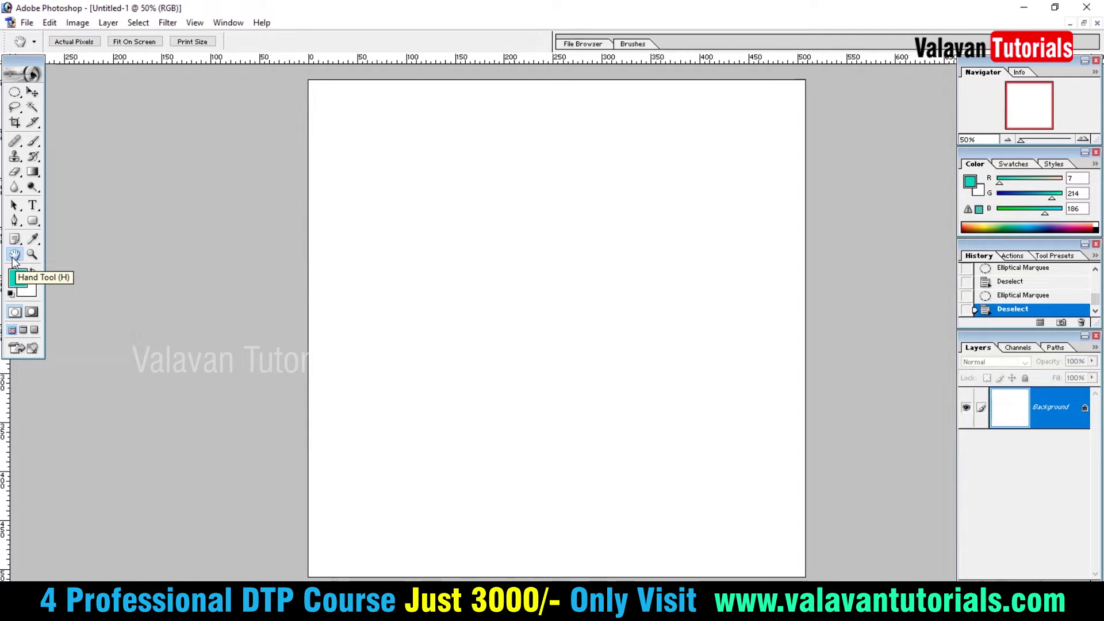
pyautogui.hotkey('ctrl', 'space')
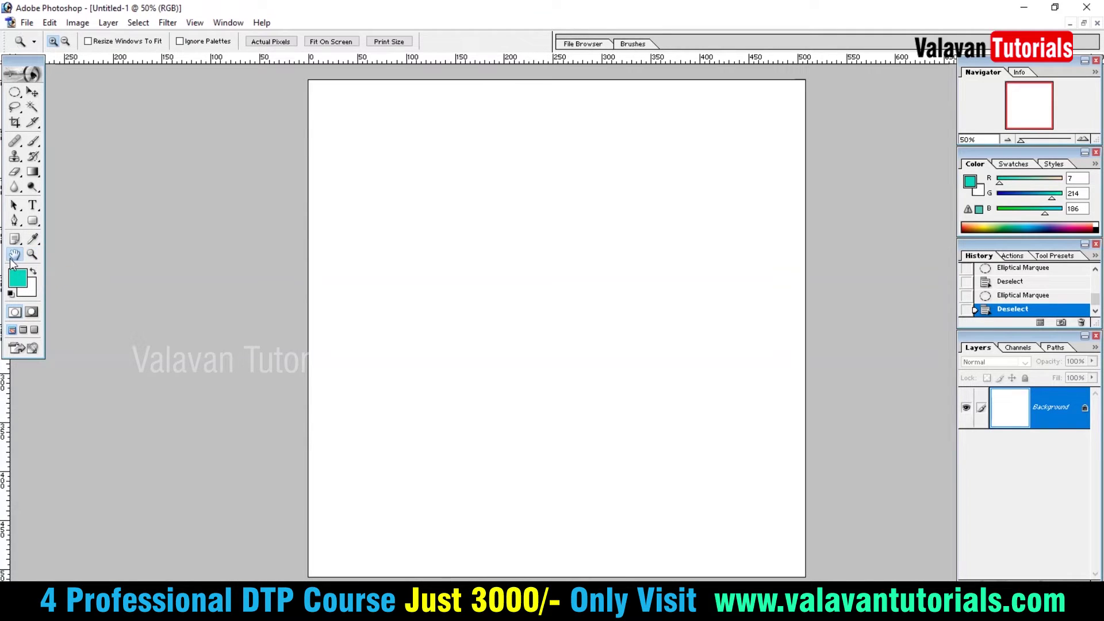
pyautogui.click(12, 256)
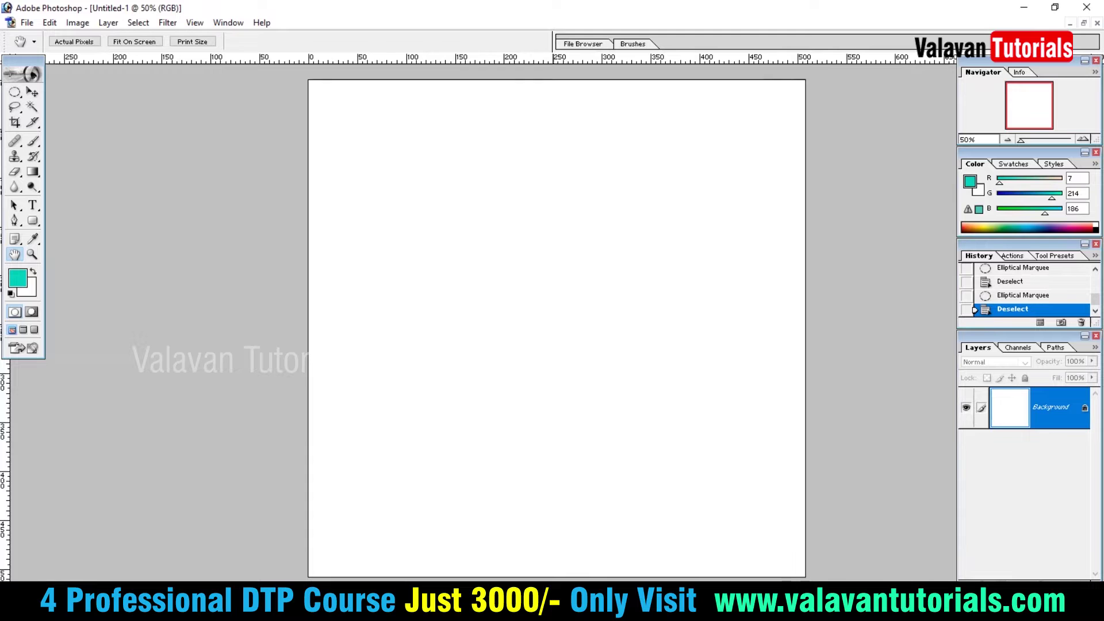
# Try the full-screen modes with the toolbox and panels hidden, ending in Standard Screen Mode
pyautogui.click(23, 331)
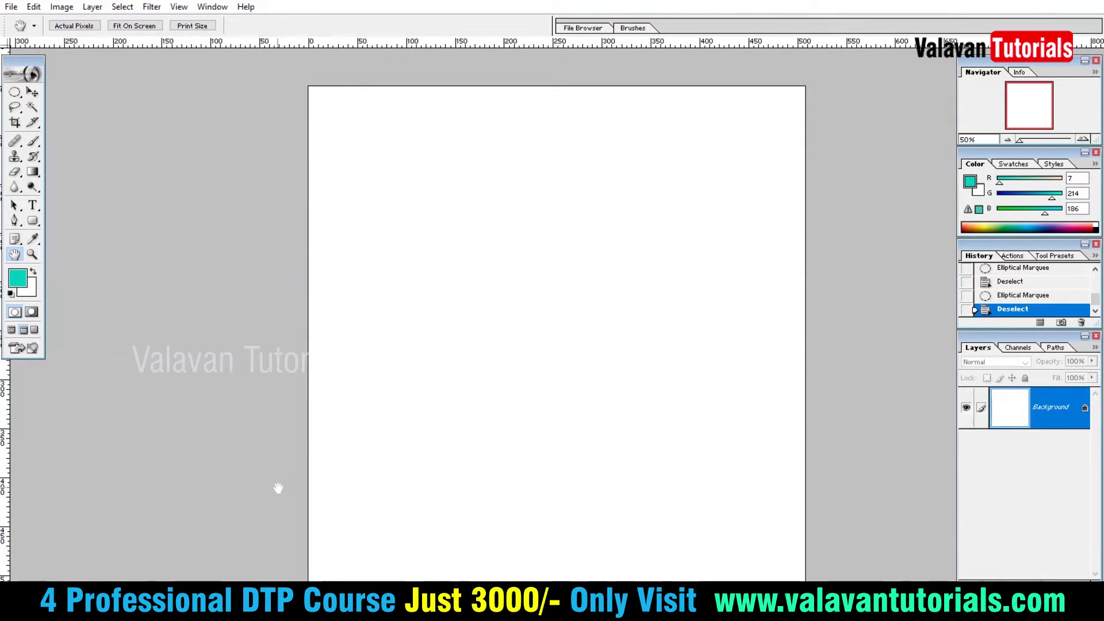
pyautogui.press('f')
pyautogui.press('f')
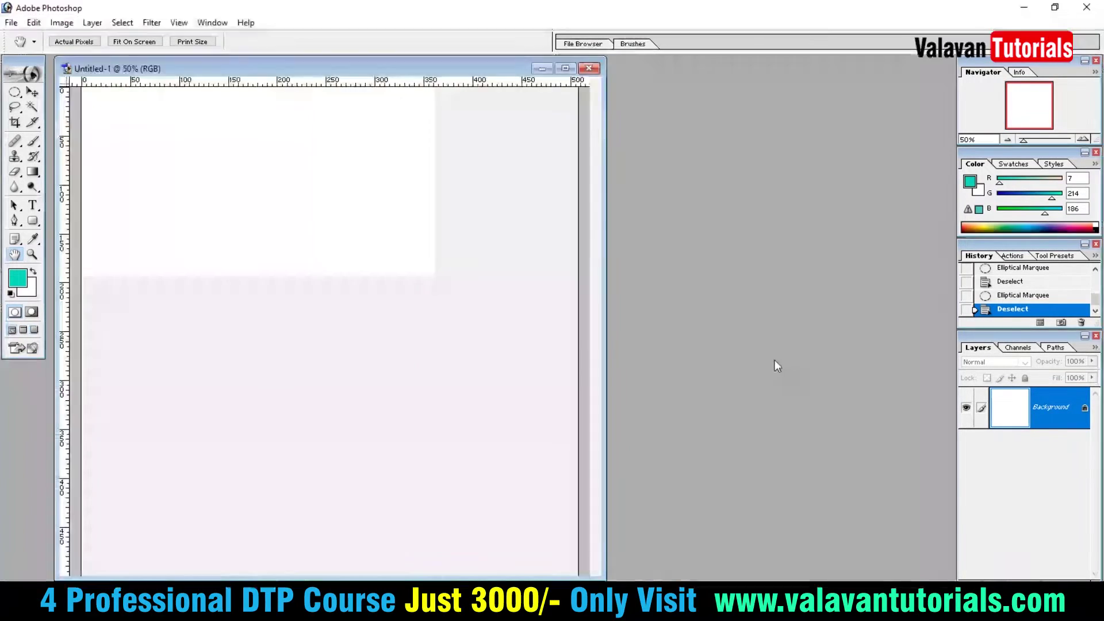
pyautogui.press('f')
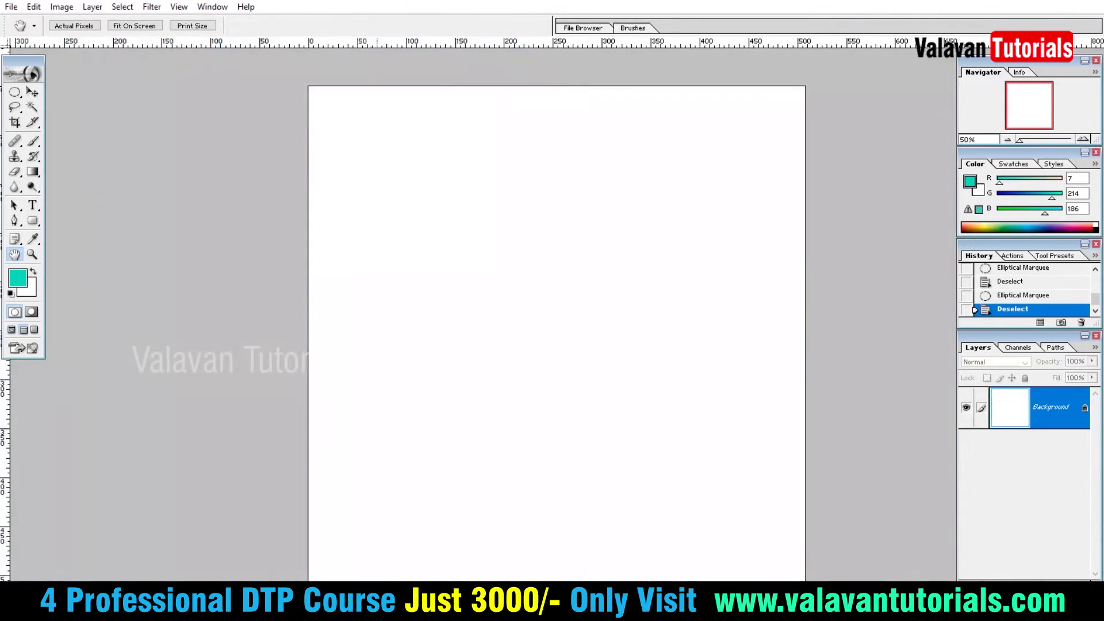
pyautogui.press('f')
pyautogui.press('f')
pyautogui.press('f')
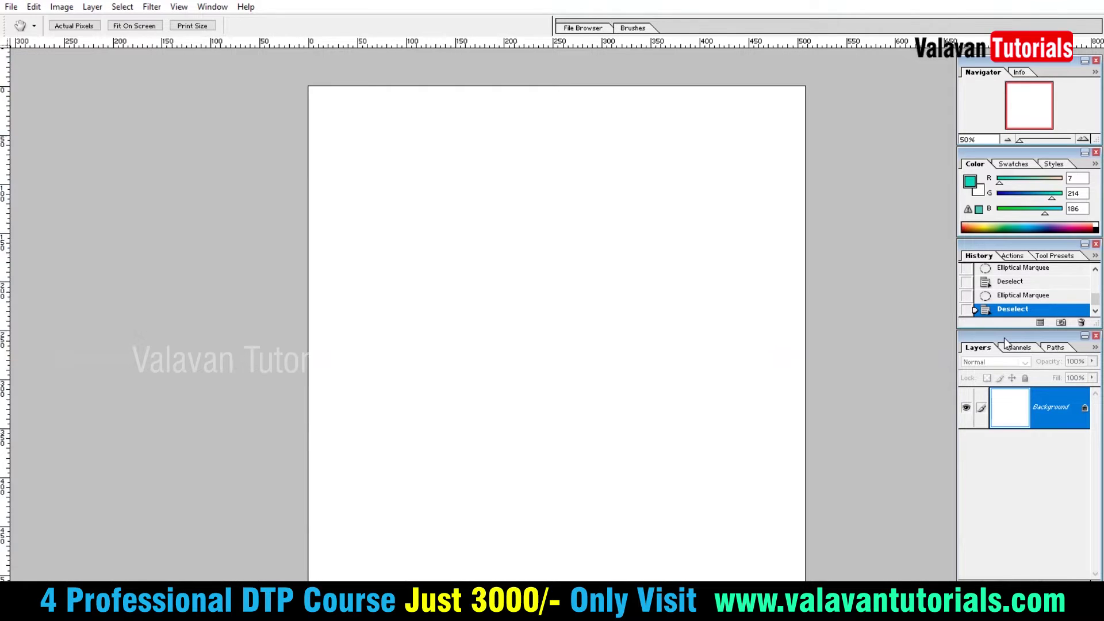
pyautogui.press('Tab')
pyautogui.press('f')
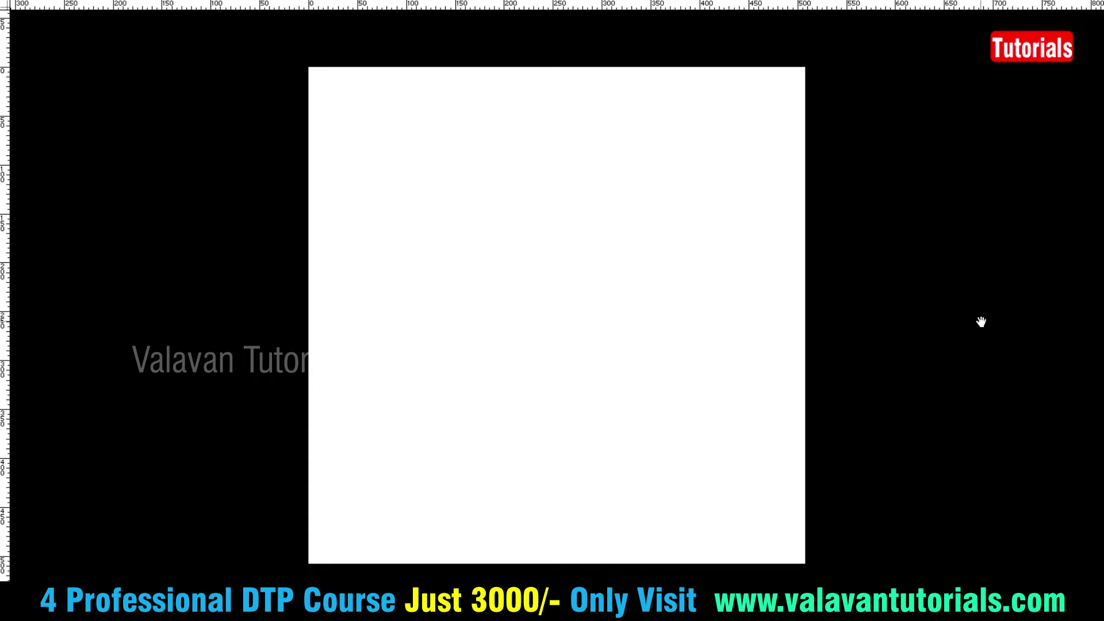
pyautogui.hotkey('ctrl', '+')
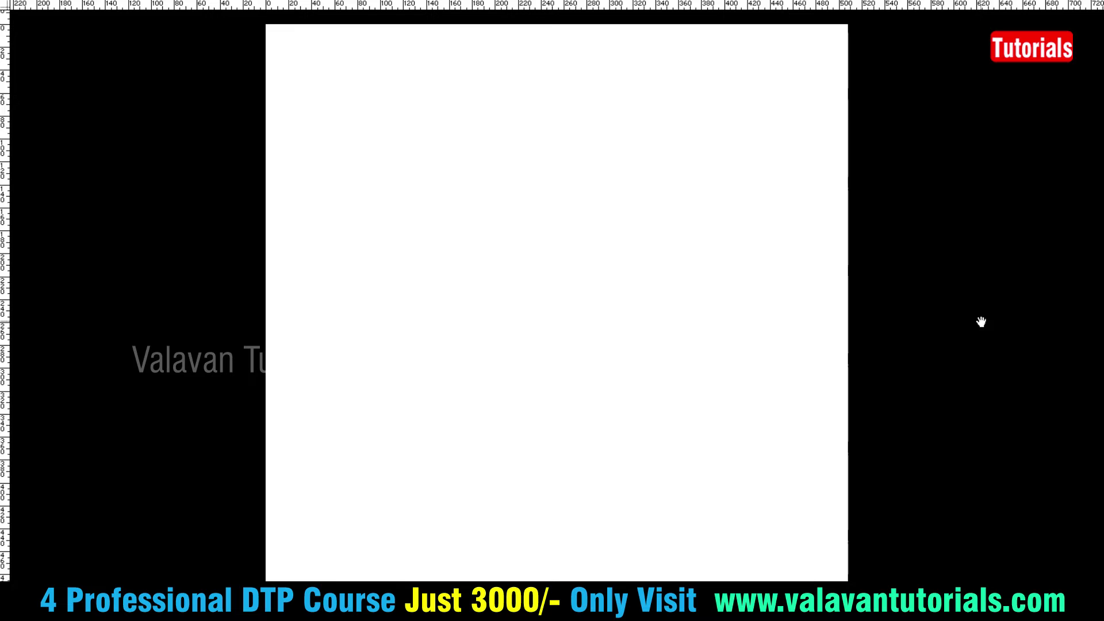
pyautogui.press('f')
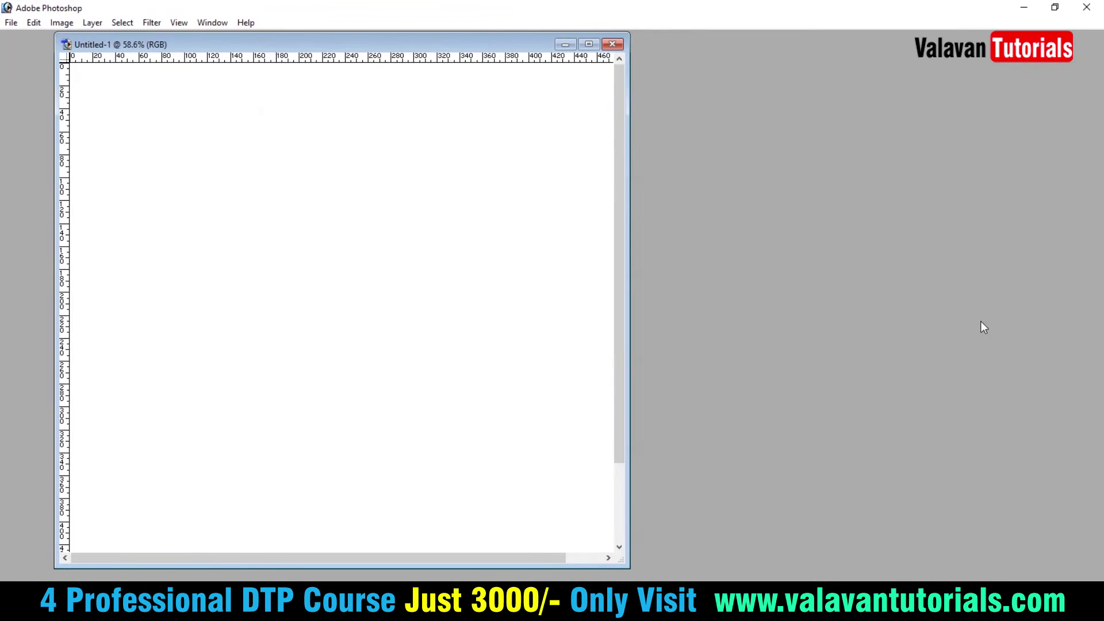
# In full-screen view, type the teal text 'fdsafsd' near the top centre of the canvas
pyautogui.press('f')
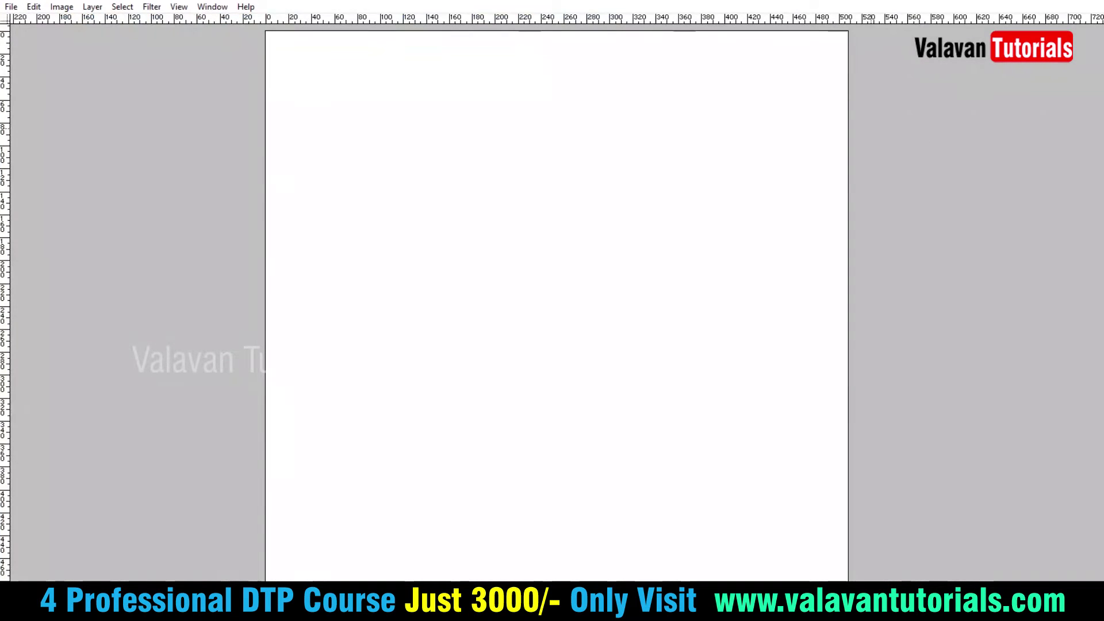
pyautogui.click(432, 177)
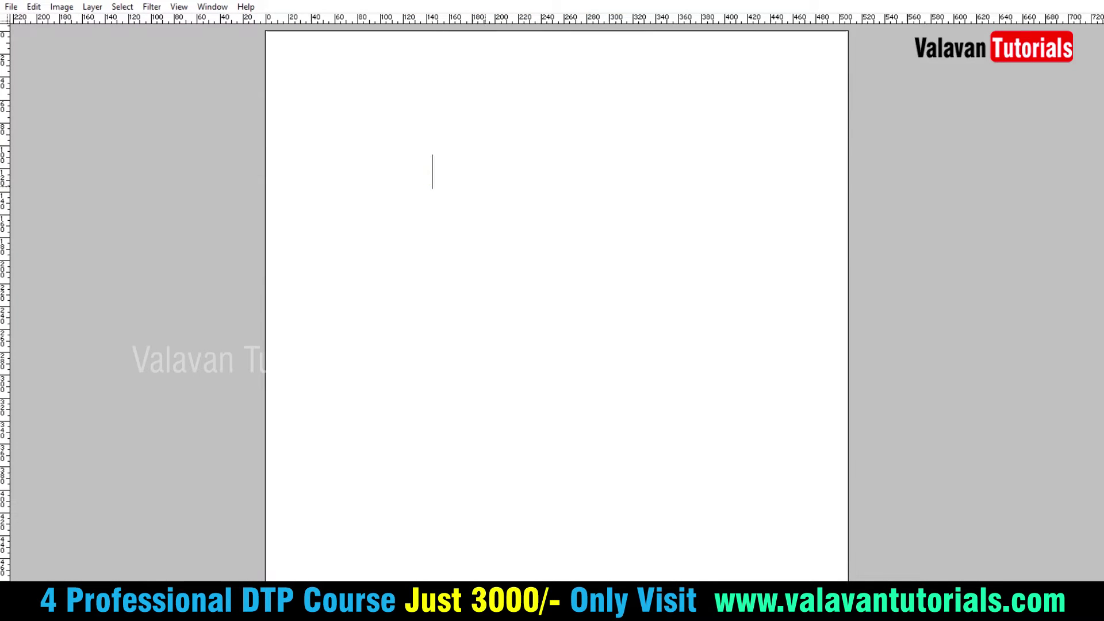
pyautogui.write('fdsafsd')
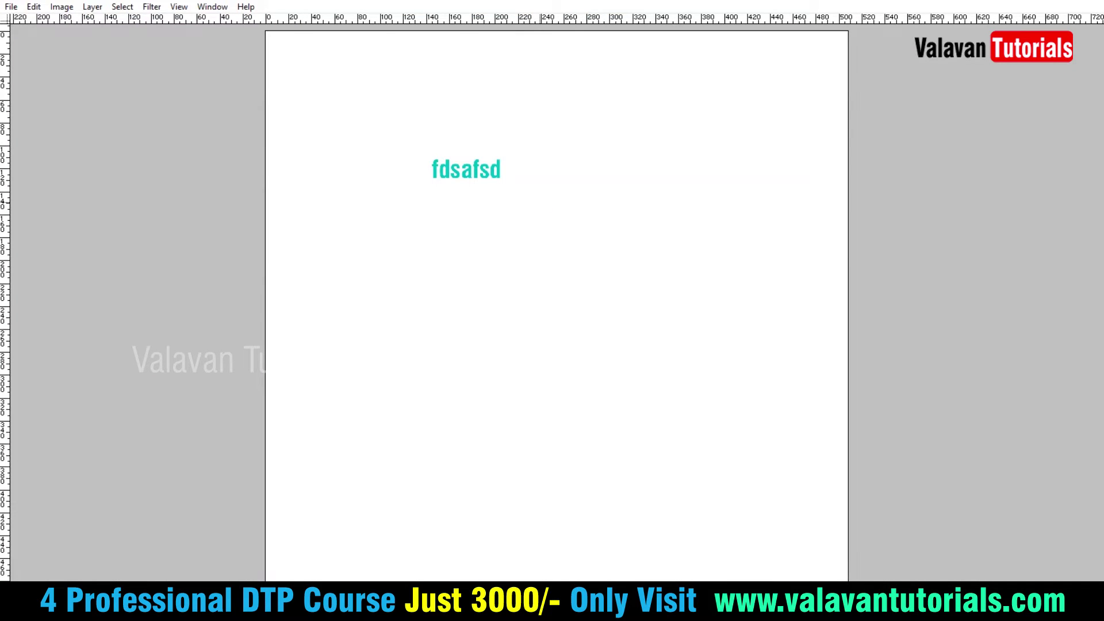
# Restore the toolbox and try the crop, lasso, clone stamp and eraser tools
pyautogui.press('Tab')
pyautogui.click(17, 130)
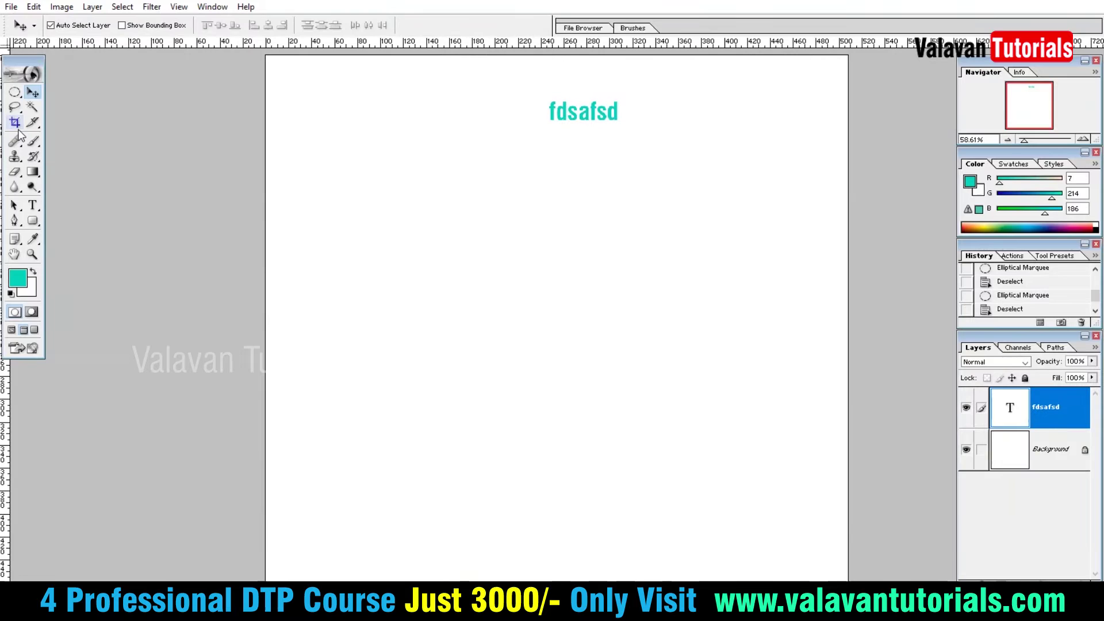
pyautogui.click(15, 107)
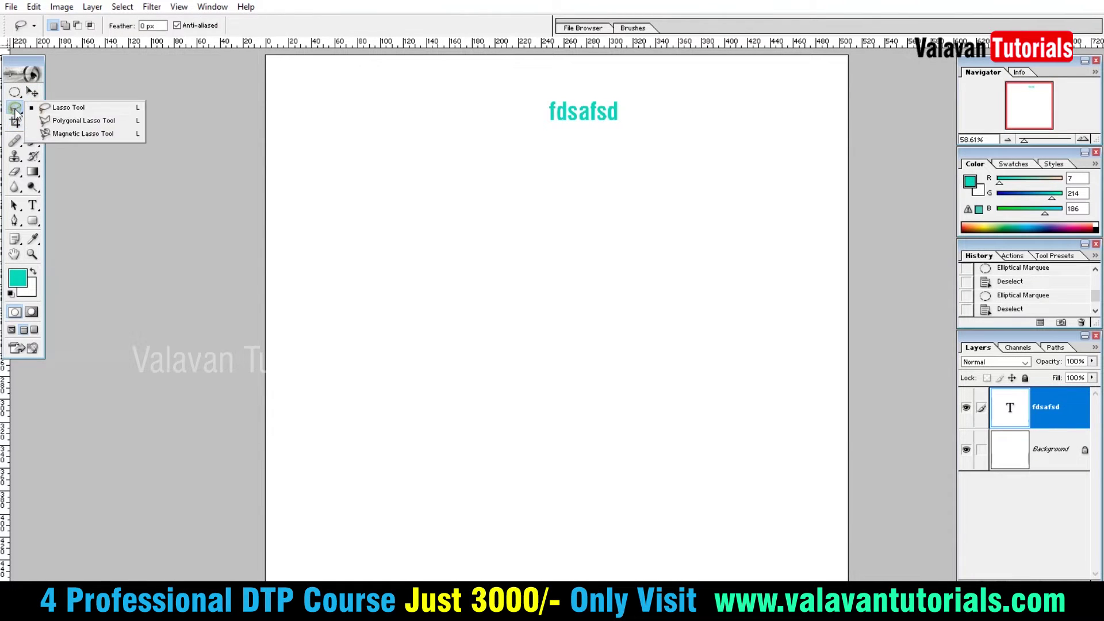
pyautogui.click(79, 108)
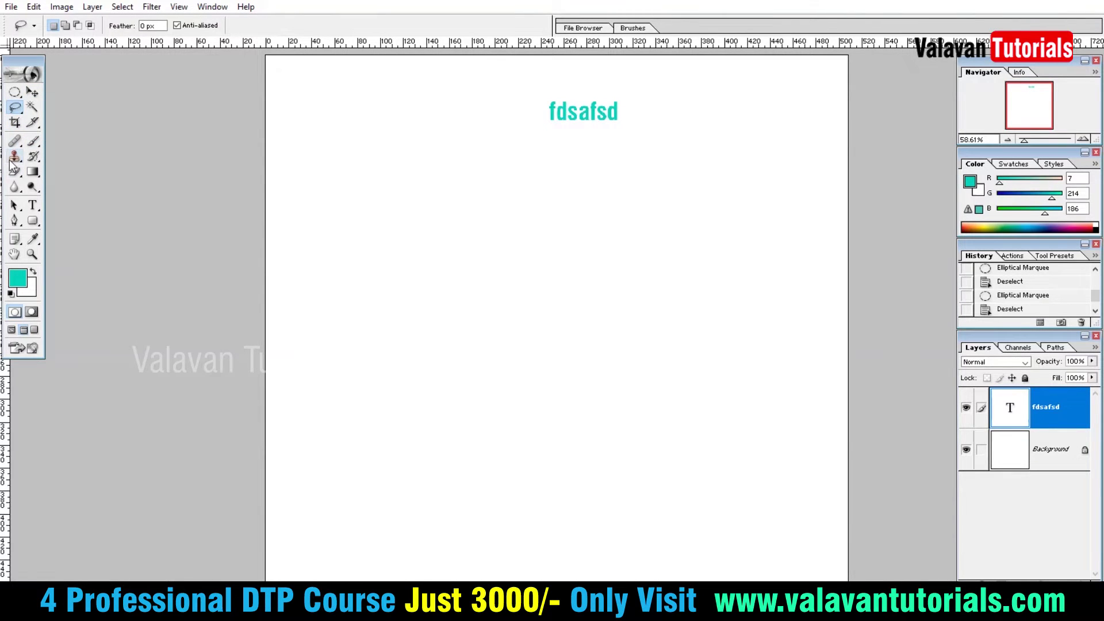
pyautogui.click(14, 159)
pyautogui.click(15, 171)
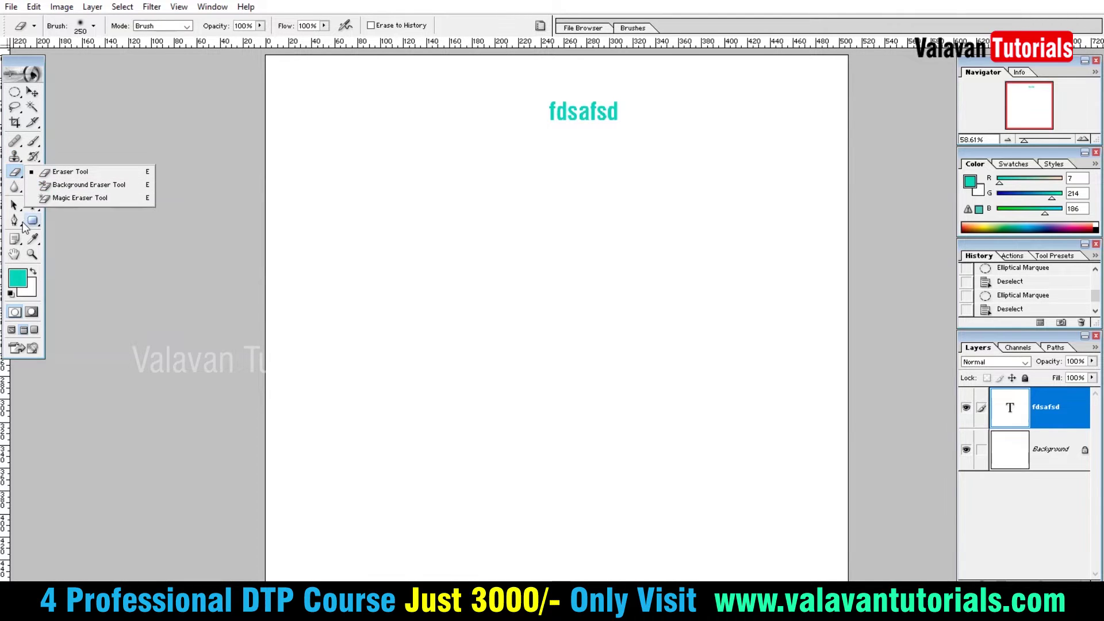
# Browse the pen tool and path selection tool variants, keeping the standard pen
pyautogui.click(15, 222)
pyautogui.click(15, 224)
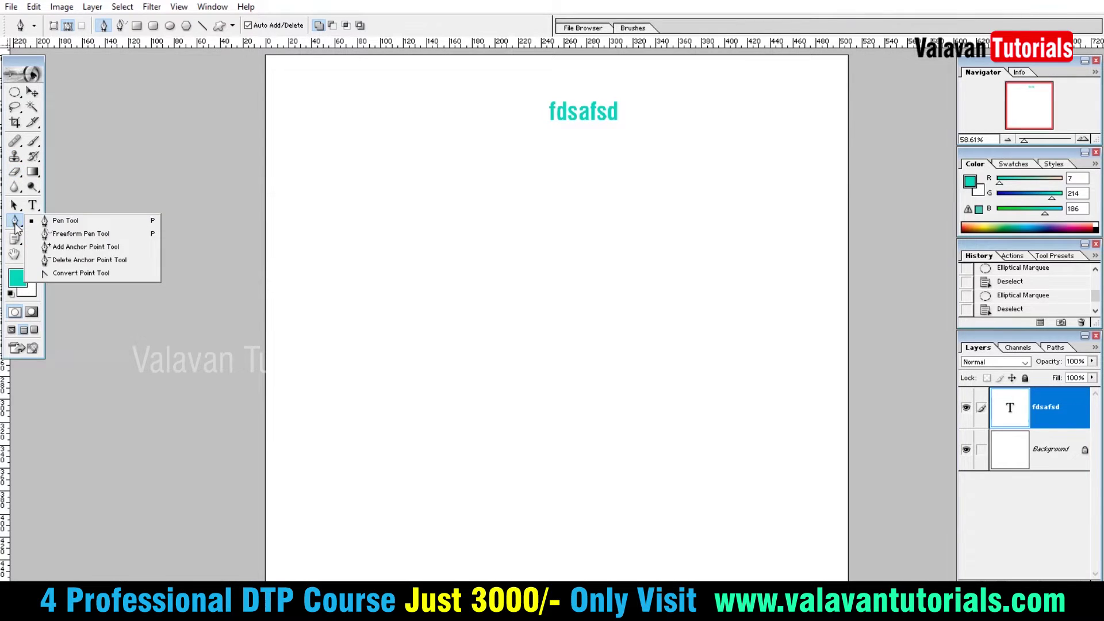
pyautogui.click(72, 224)
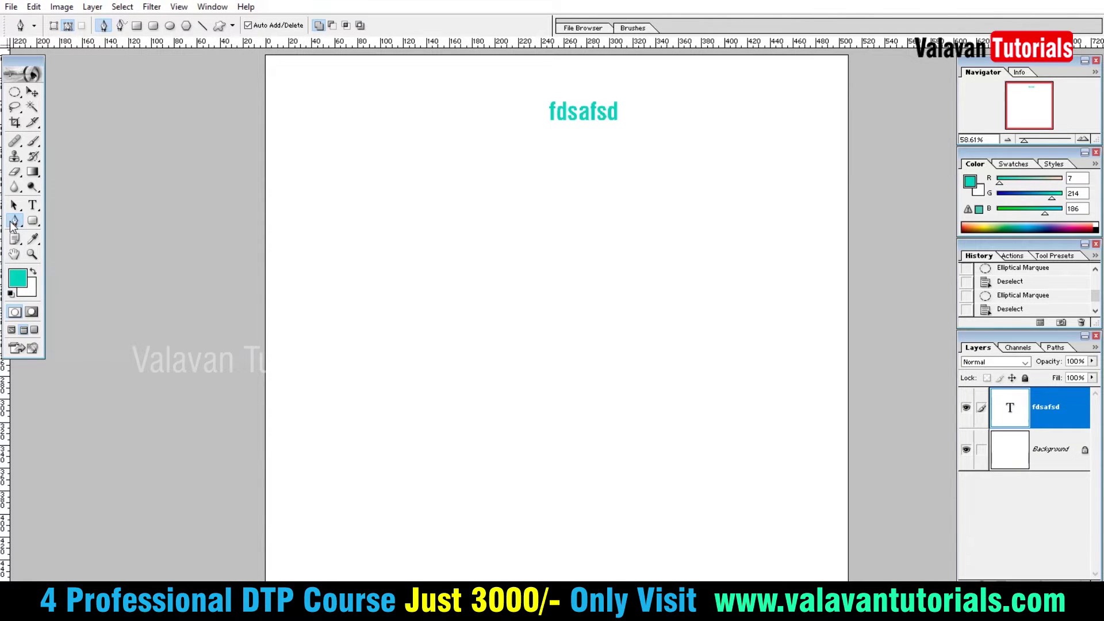
pyautogui.click(15, 205)
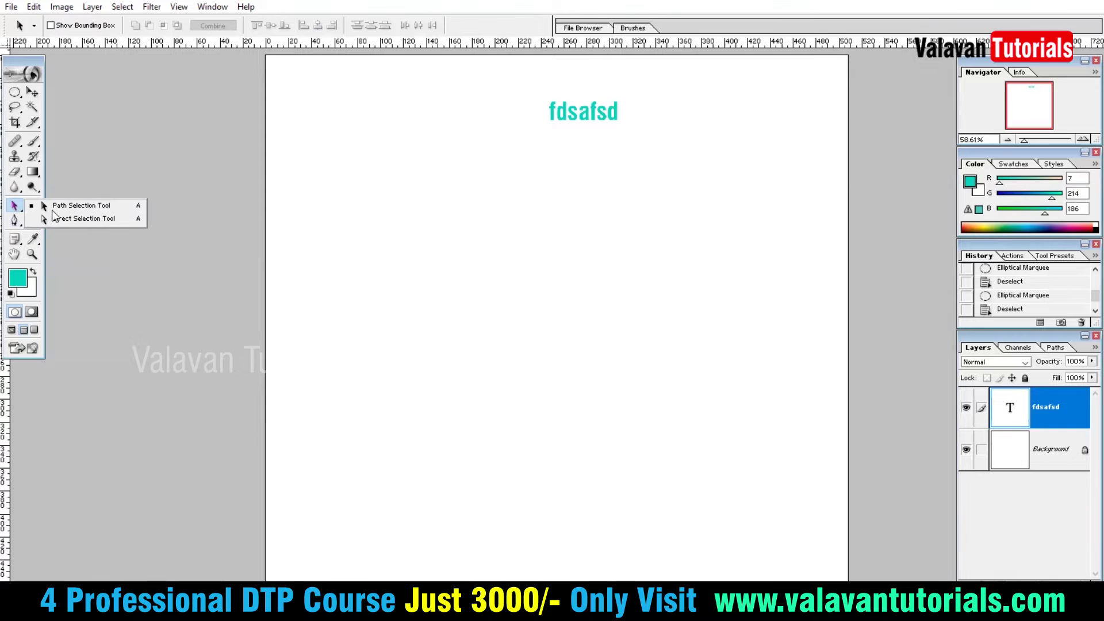
pyautogui.click(109, 219)
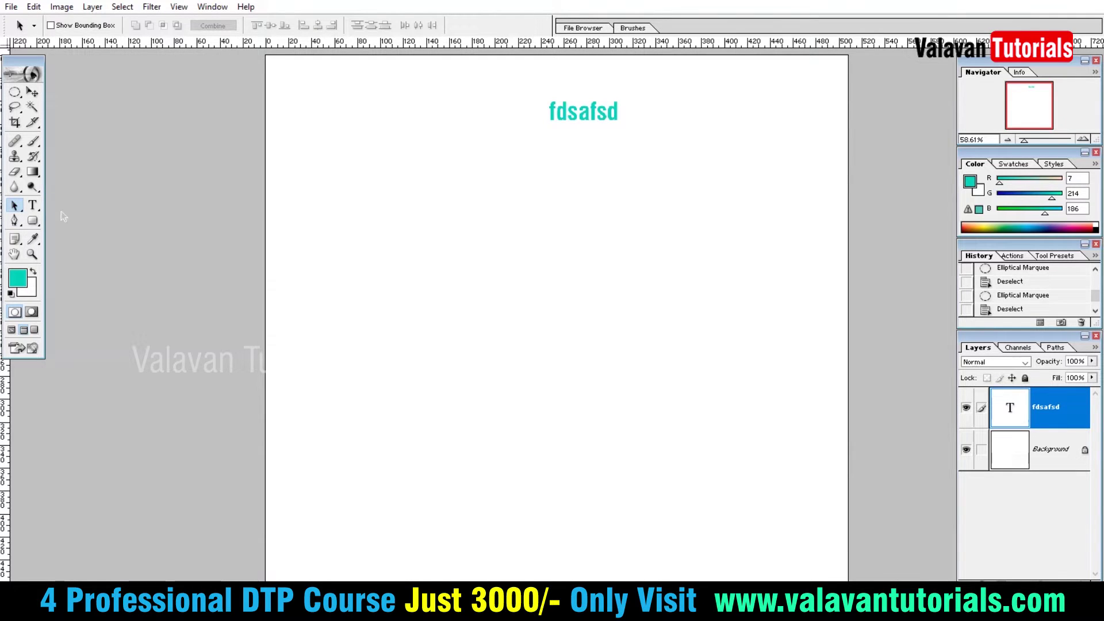
pyautogui.click(34, 222)
# Draw seven overlapping rounded-rectangle paths across the canvas
pyautogui.moveTo(424, 210); pyautogui.dragTo(635, 329)
pyautogui.moveTo(711, 517); pyautogui.dragTo(416, 363)
pyautogui.moveTo(450, 552); pyautogui.dragTo(313, 271)
pyautogui.moveTo(550, 378)
pyautogui.mouseDown()
pyautogui.moveTo(320, 119)
pyautogui.moveTo(748, 148)
pyautogui.mouseUp()
pyautogui.moveTo(613, 399); pyautogui.dragTo(784, 168)
pyautogui.moveTo(735, 513); pyautogui.dragTo(560, 404)
pyautogui.moveTo(555, 455); pyautogui.dragTo(596, 500)
# Draw five ellipse paths, including a circle, a tall ellipse and a large bottom-right one
pyautogui.click(33, 220)
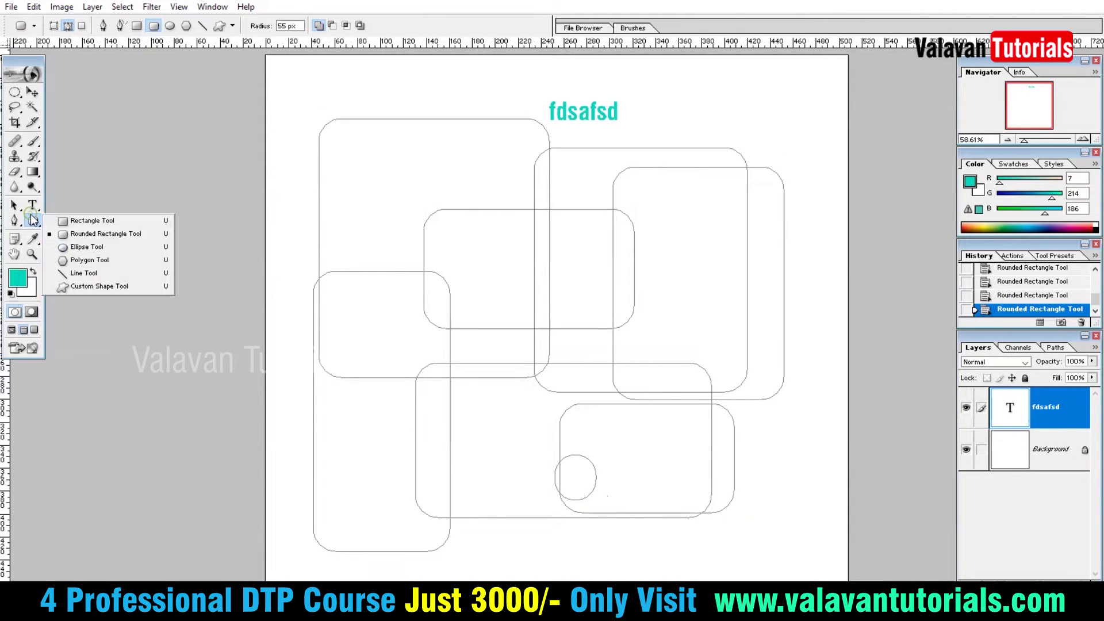
pyautogui.click(98, 242)
pyautogui.moveTo(500, 353); pyautogui.dragTo(354, 238)
pyautogui.moveTo(649, 308); pyautogui.dragTo(511, 167)
pyautogui.moveTo(579, 396); pyautogui.dragTo(426, 178)
pyautogui.moveTo(460, 371); pyautogui.dragTo(803, 554)
pyautogui.moveTo(555, 532); pyautogui.dragTo(414, 457)
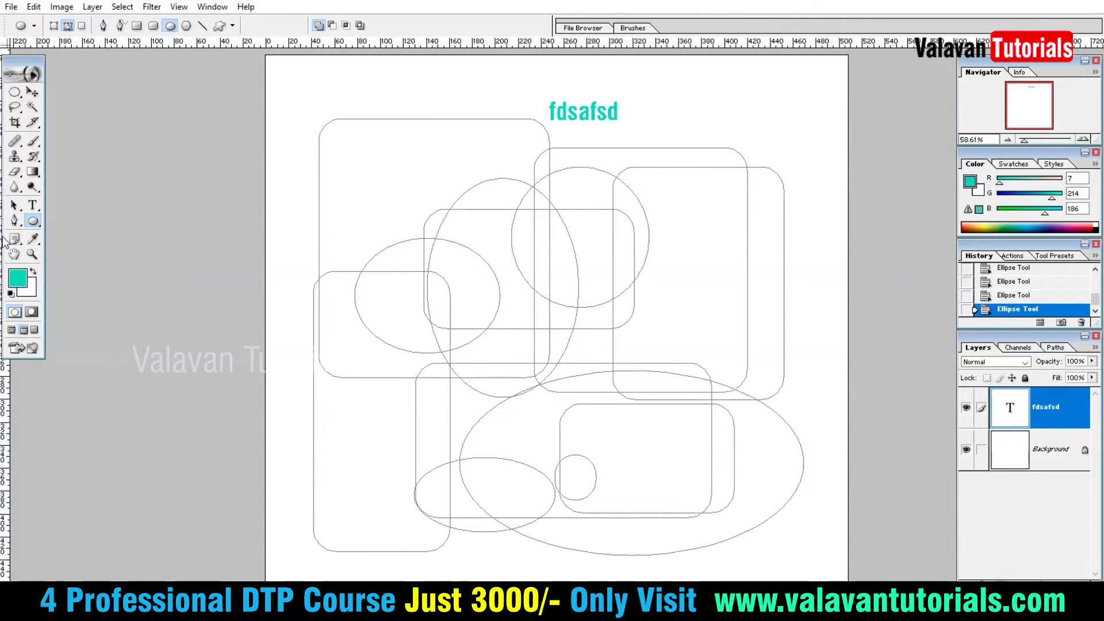
# Move the tall ellipse to the right and shift the top-left rounded rectangle slightly
pyautogui.click(15, 205)
pyautogui.moveTo(503, 177); pyautogui.dragTo(702, 133)
pyautogui.moveTo(451, 119); pyautogui.dragTo(432, 124)
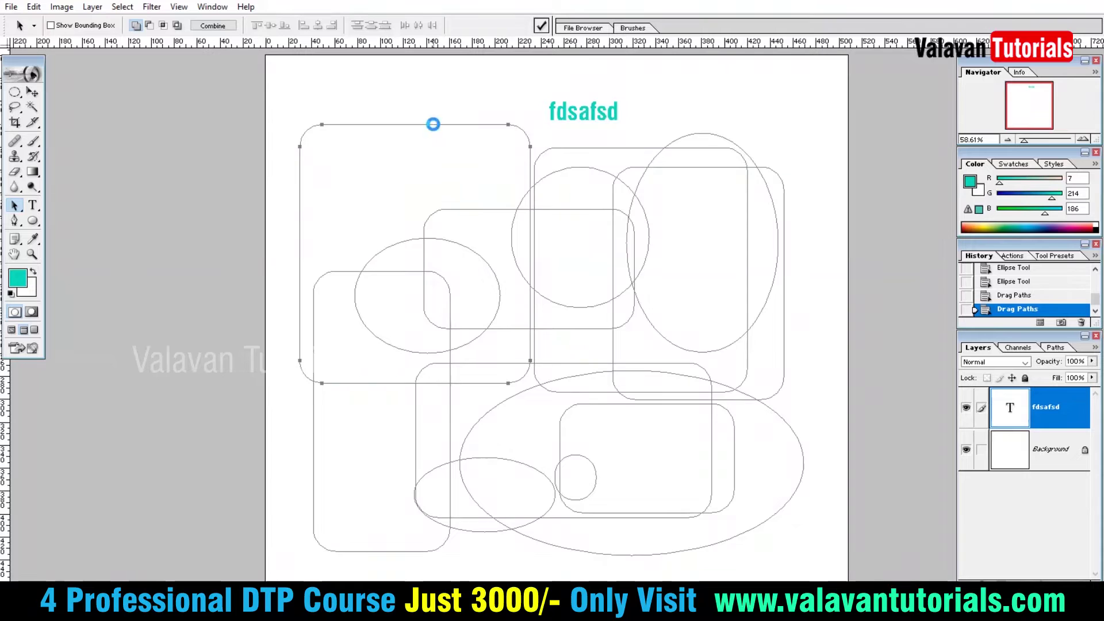
# Trial-convert the paths to a selection and undo, then move the circle path and its anchors
pyautogui.hotkey('ctrl', 'Return')
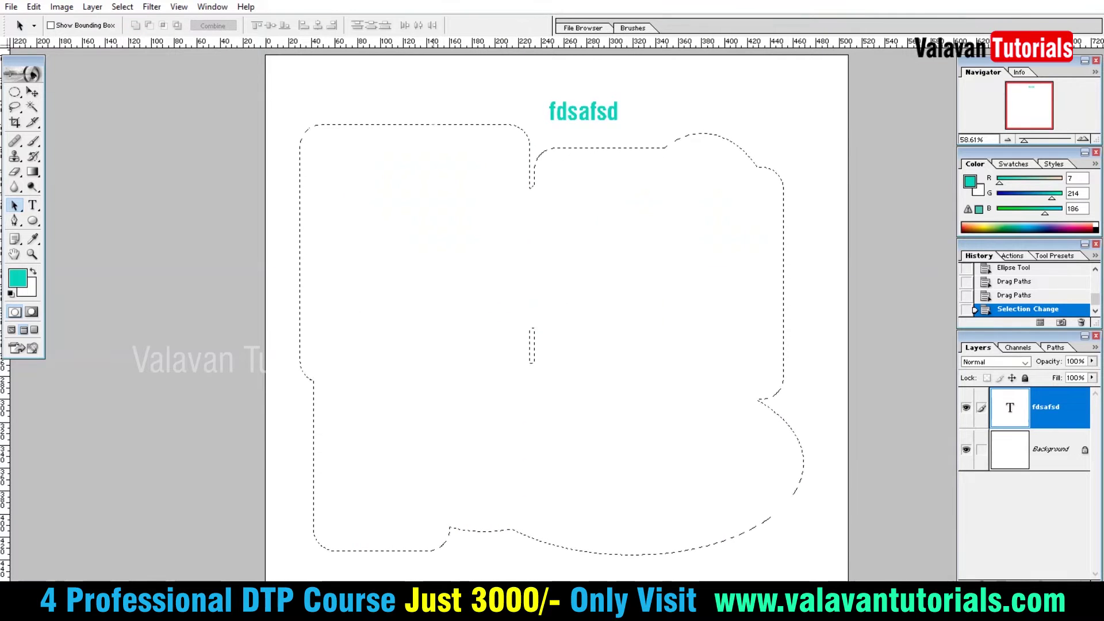
pyautogui.hotkey('ctrl', 'z')
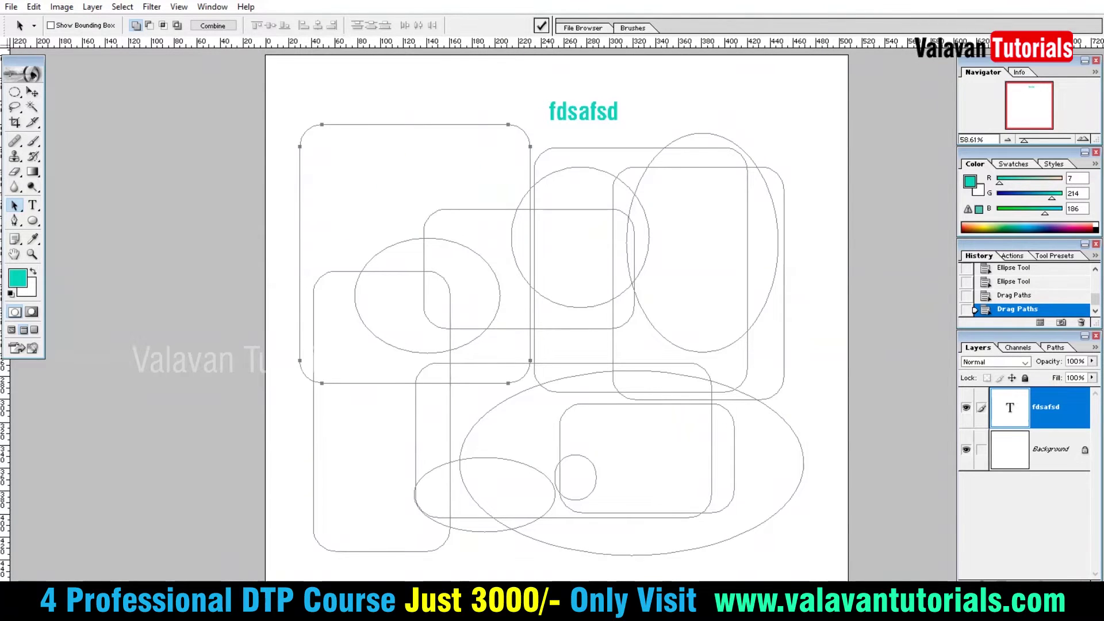
pyautogui.moveTo(580, 172); pyautogui.dragTo(572, 193)
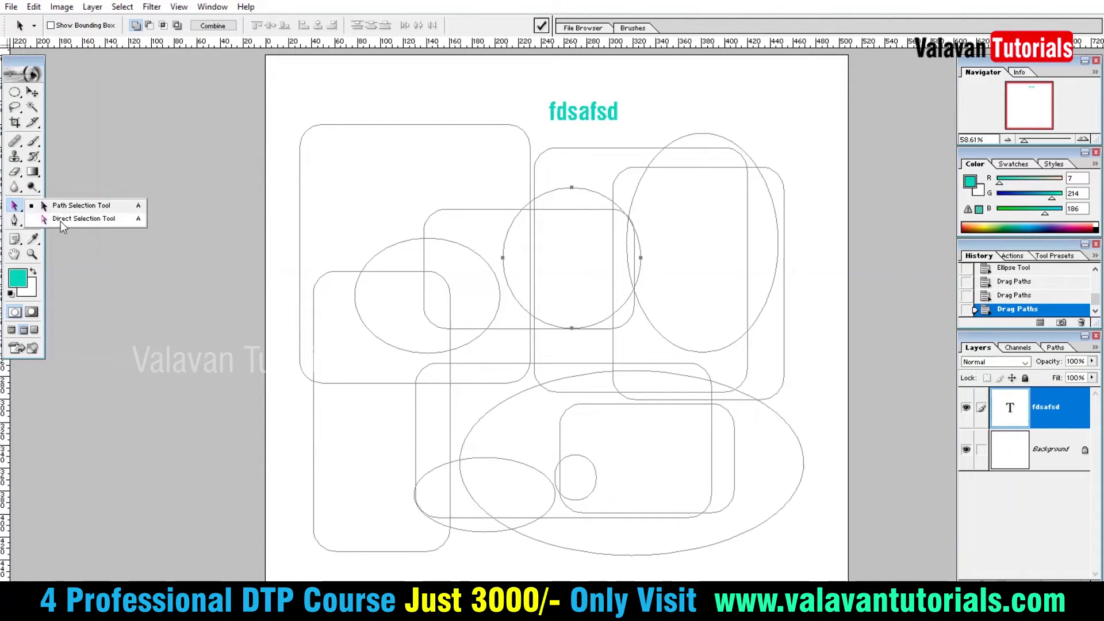
pyautogui.moveTo(15, 208); pyautogui.dragTo(62, 219)
pyautogui.moveTo(572, 186)
pyautogui.mouseDown()
pyautogui.moveTo(578, 154)
pyautogui.moveTo(638, 158)
pyautogui.mouseUp()
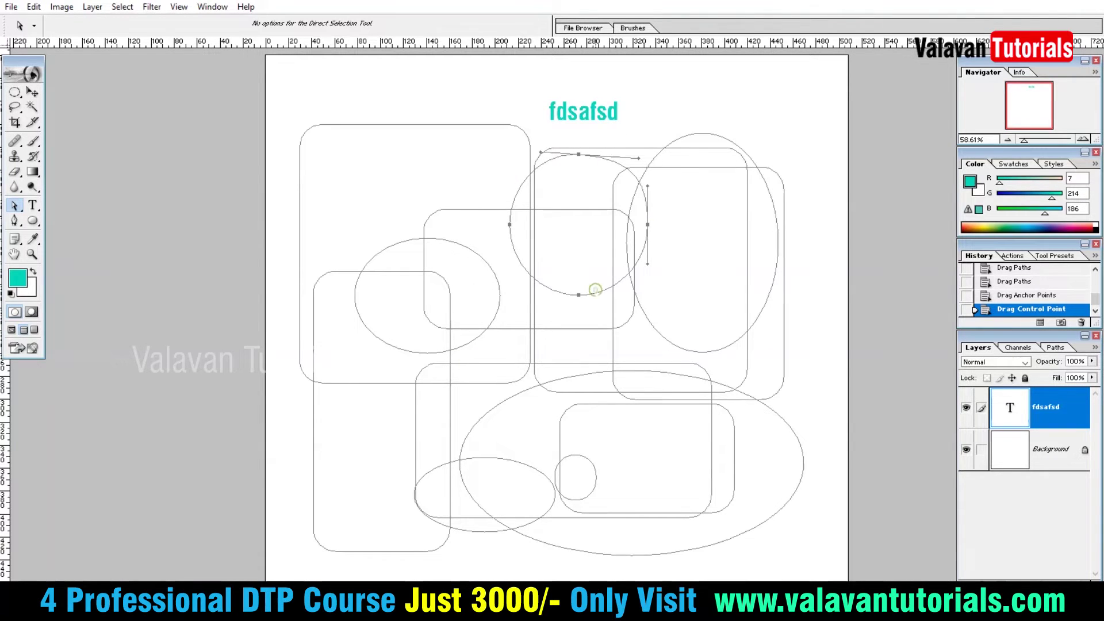
pyautogui.moveTo(595, 295); pyautogui.dragTo(620, 324)
pyautogui.click(604, 323)
# Reposition the circle and curl its left curve, then load the paths as a selection and deselect
pyautogui.moveTo(15, 207); pyautogui.dragTo(69, 205)
pyautogui.moveTo(604, 253)
pyautogui.mouseDown()
pyautogui.moveTo(536, 234)
pyautogui.moveTo(565, 169)
pyautogui.mouseUp()
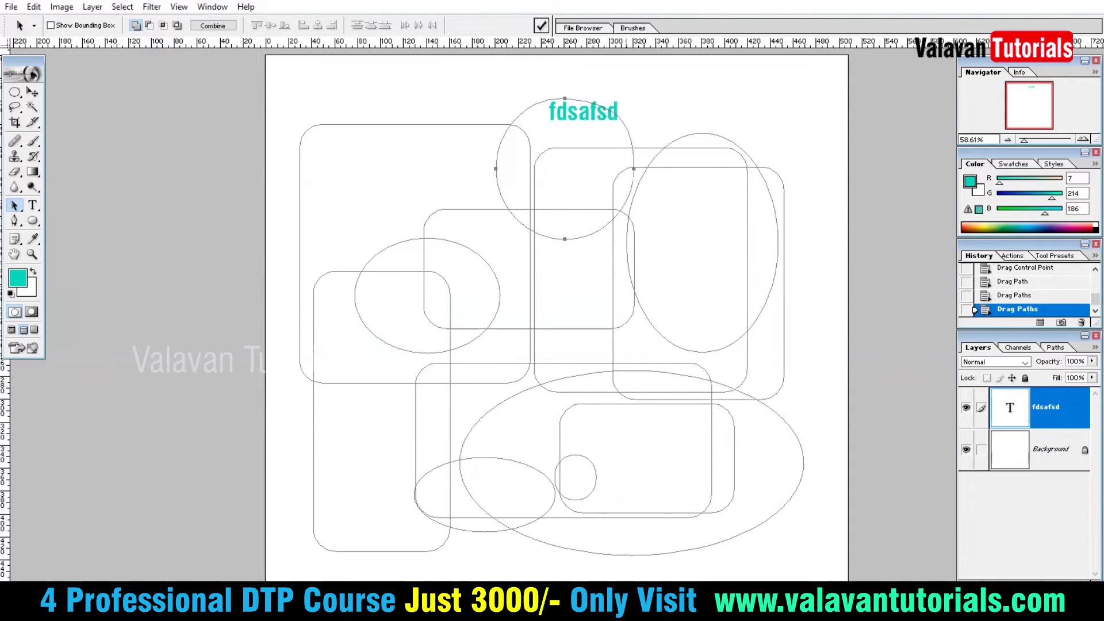
pyautogui.moveTo(635, 152); pyautogui.dragTo(634, 170)
pyautogui.moveTo(566, 257); pyautogui.dragTo(545, 271)
pyautogui.moveTo(13, 207); pyautogui.dragTo(89, 219)
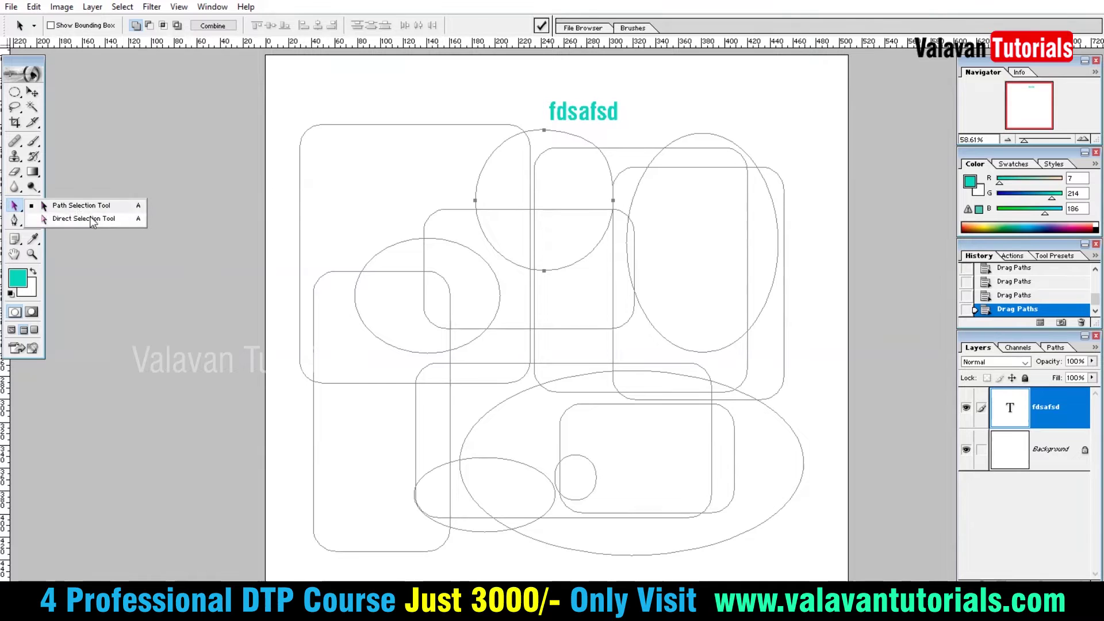
pyautogui.click(475, 200)
pyautogui.moveTo(475, 162); pyautogui.dragTo(438, 191)
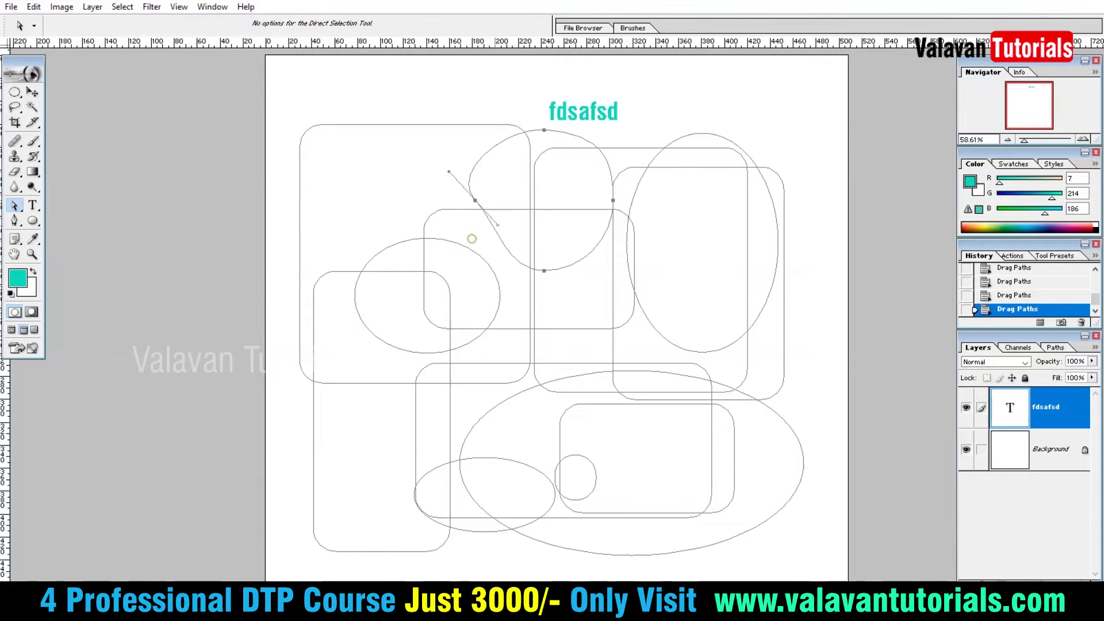
pyautogui.moveTo(511, 209); pyautogui.dragTo(636, 129)
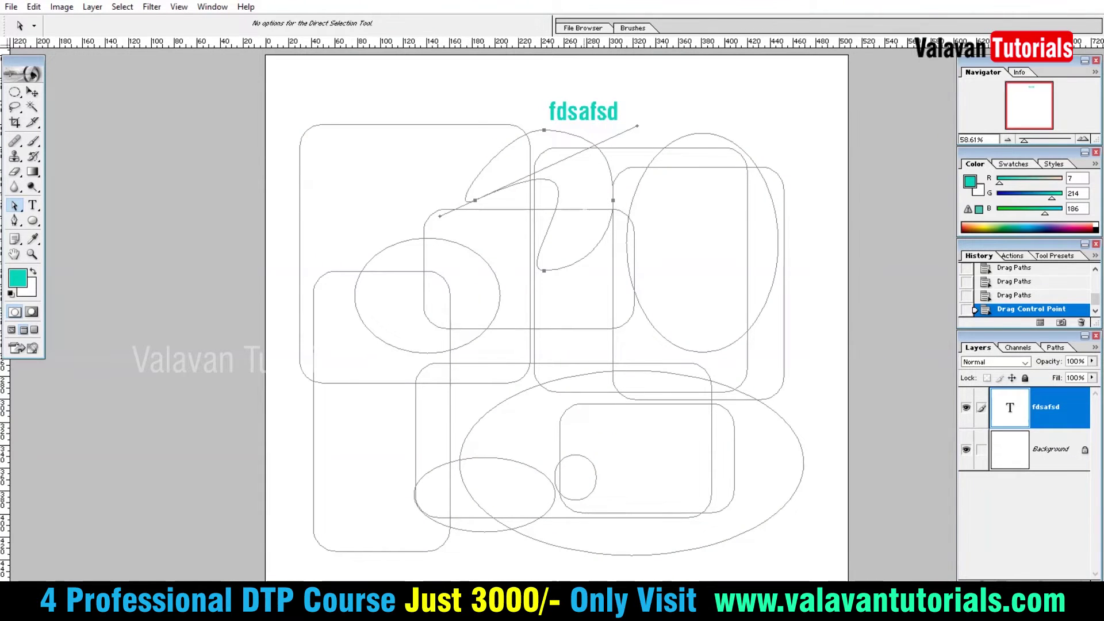
pyautogui.hotkey('ctrl', 'Return')
pyautogui.hotkey('ctrl', 'd')
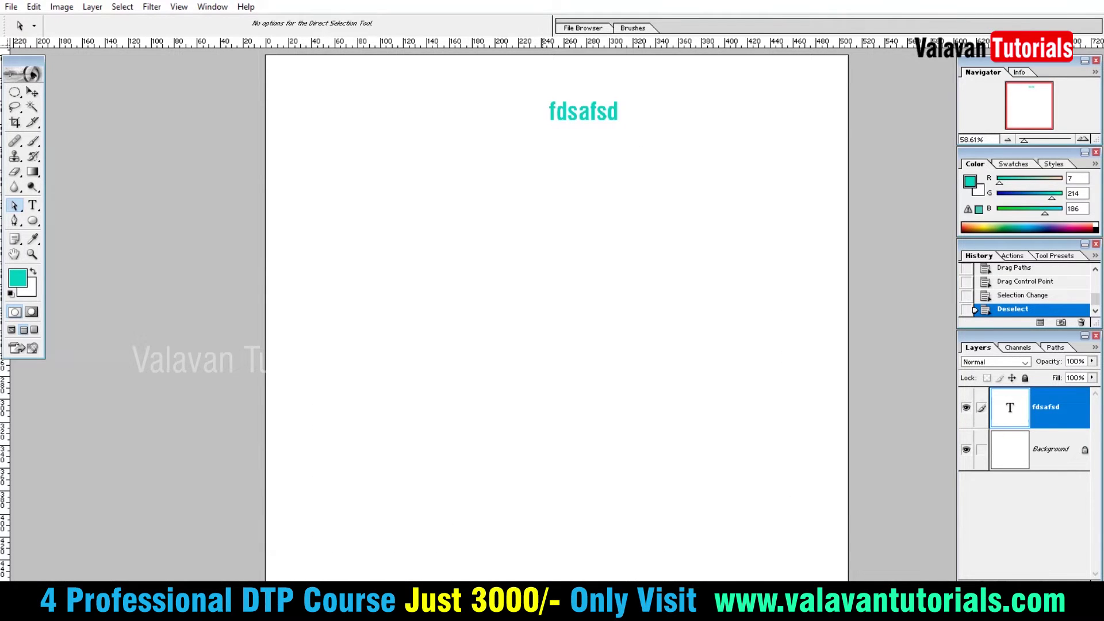
pyautogui.click(14, 92)
pyautogui.moveTo(394, 205); pyautogui.dragTo(712, 470)
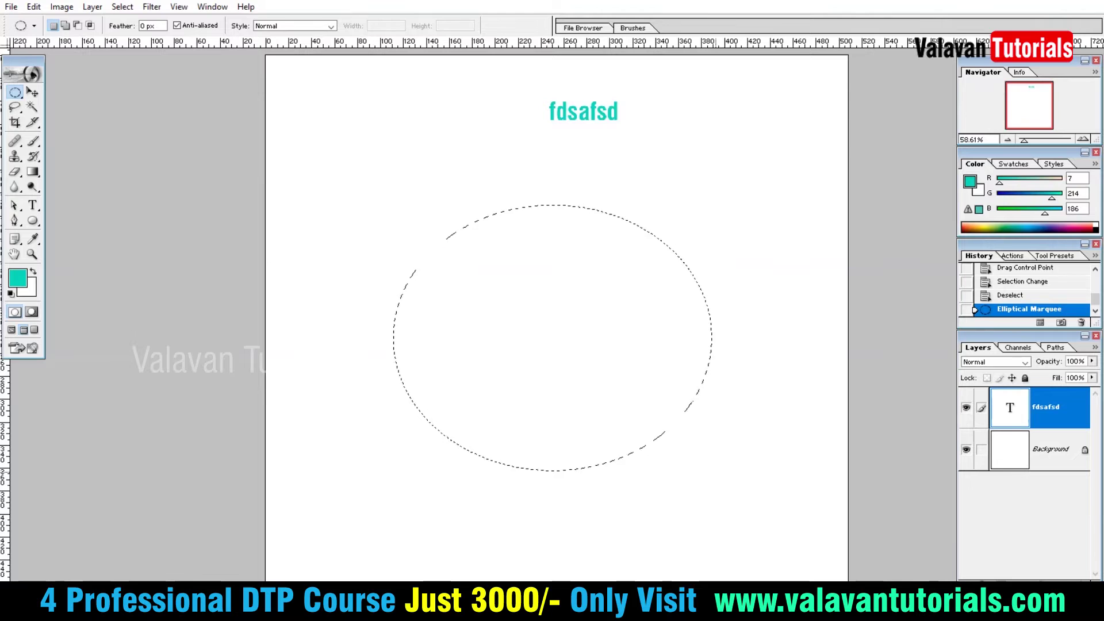
pyautogui.click(121, 6)
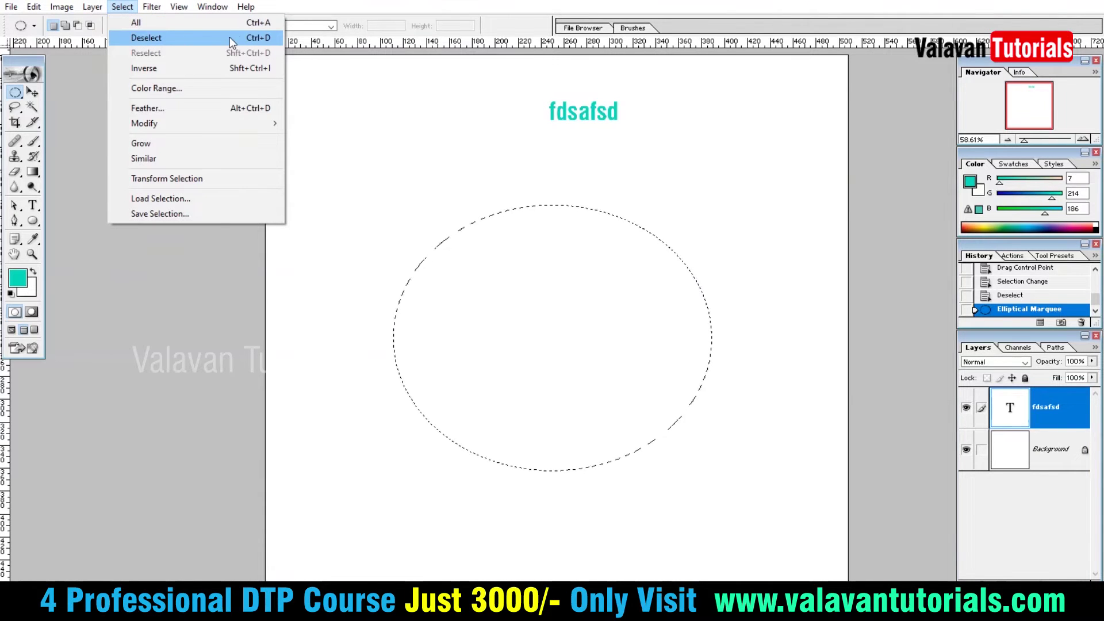
pyautogui.click(244, 38)
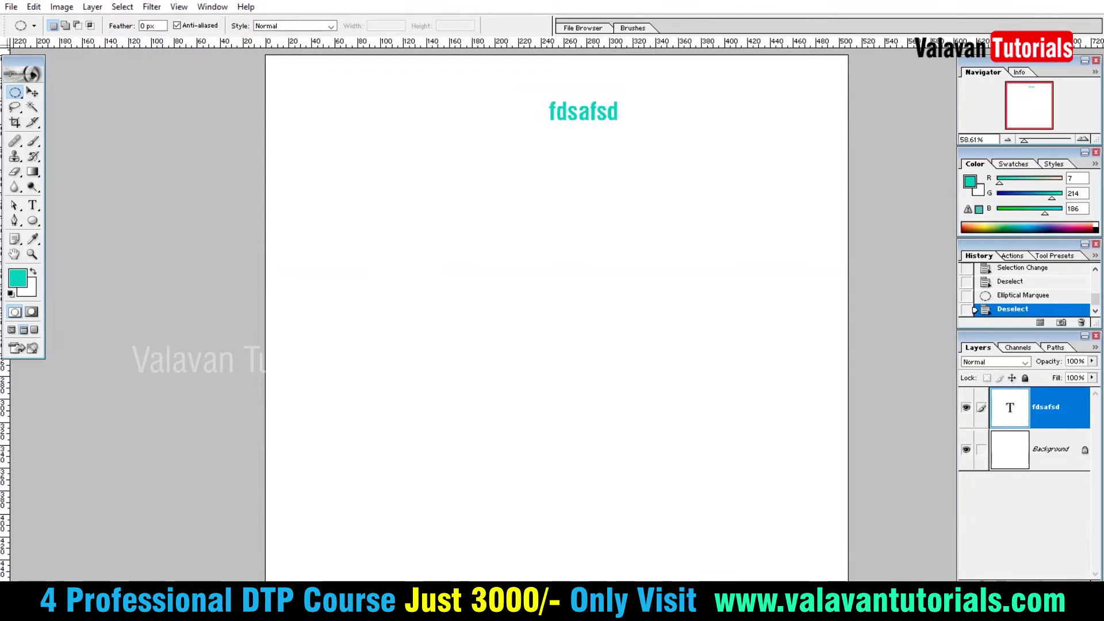
pyautogui.hotkey('ctrl', 'a')
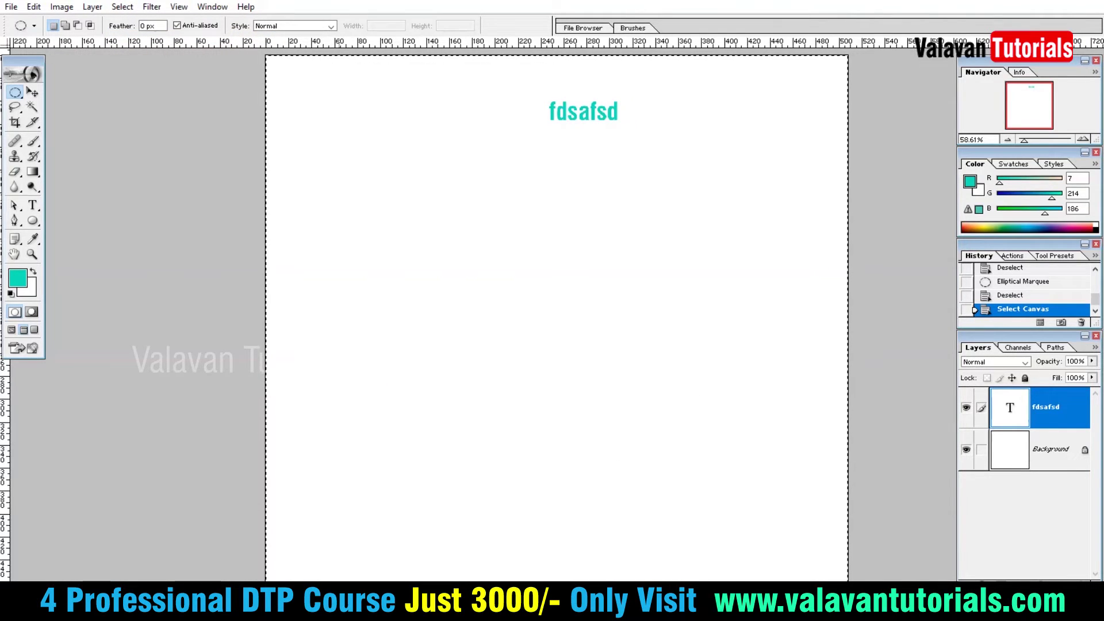
pyautogui.hotkey('ctrl', 'd')
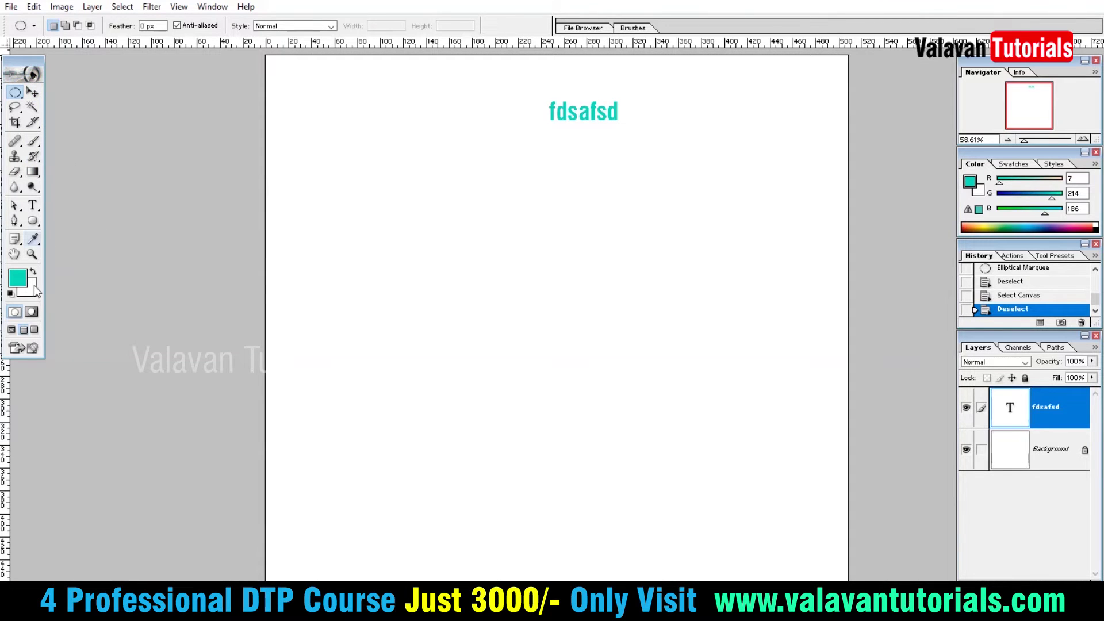
pyautogui.click(123, 7)
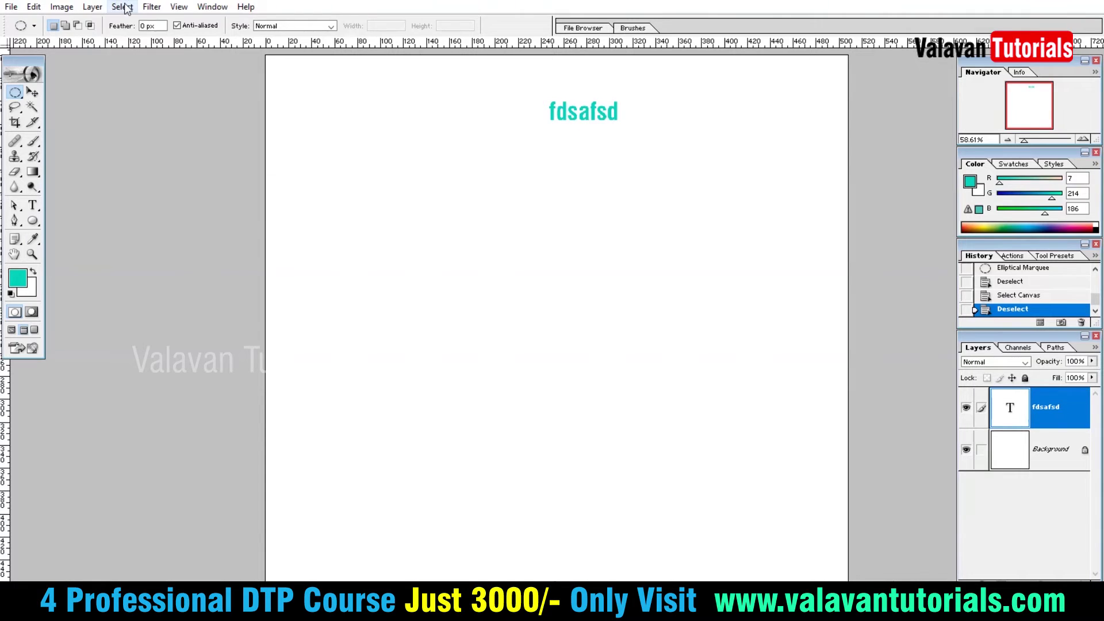
pyautogui.click(151, 6)
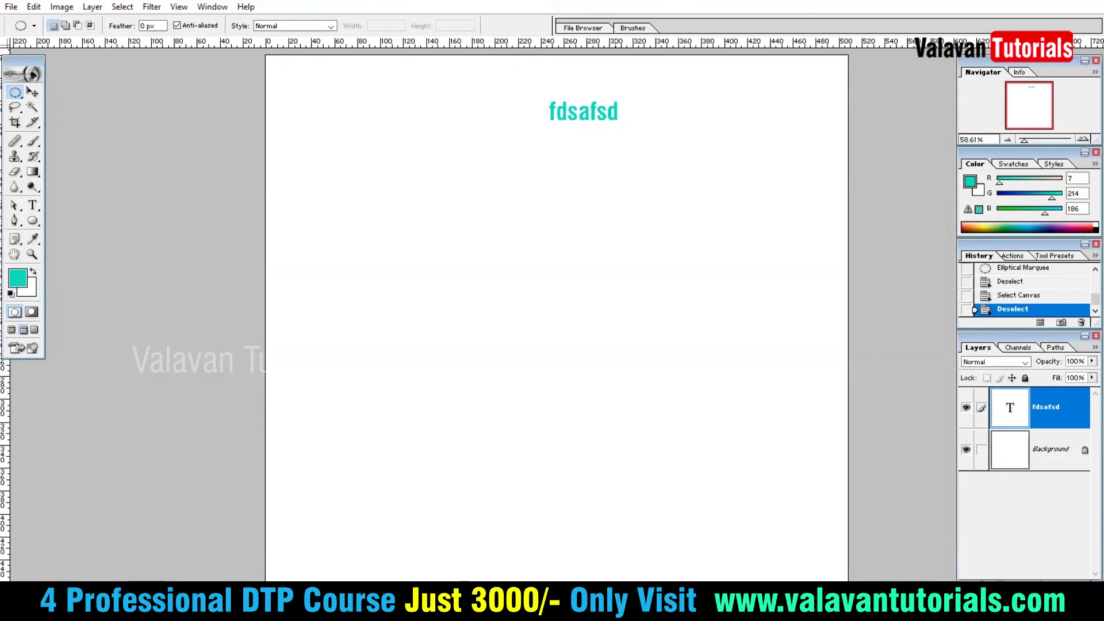
# Add and commit a new text layer reading 'Valavan' below 'fdsafsd'
pyautogui.press('t')
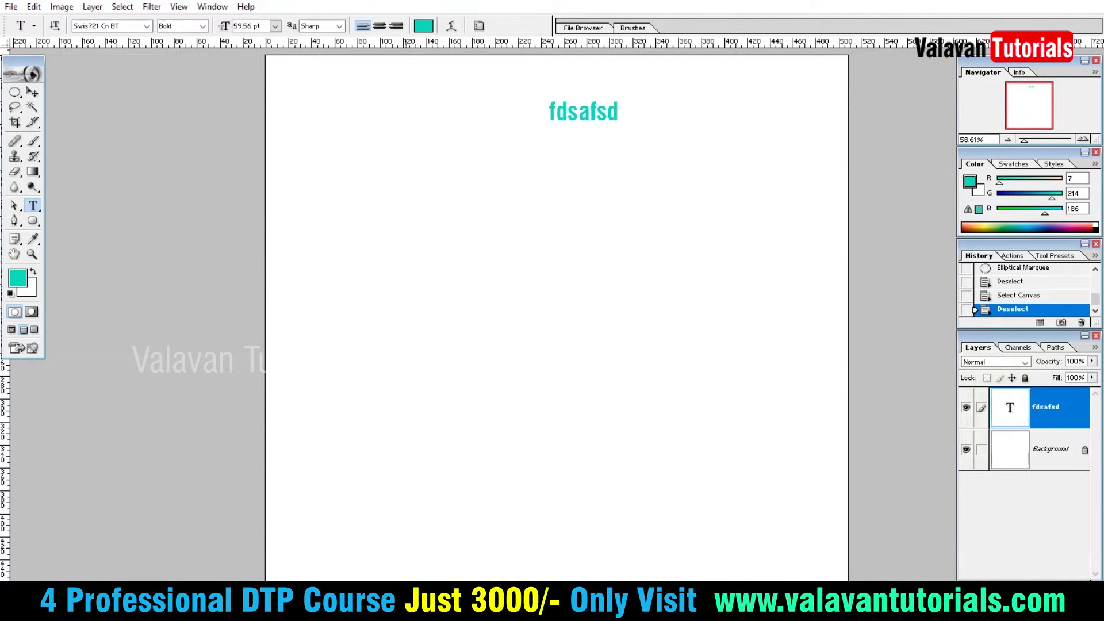
pyautogui.click(402, 291)
pyautogui.write('fdsaf')
pyautogui.press('BackSpace')
pyautogui.press('BackSpace')
pyautogui.press('BackSpace')
pyautogui.write('Vala')
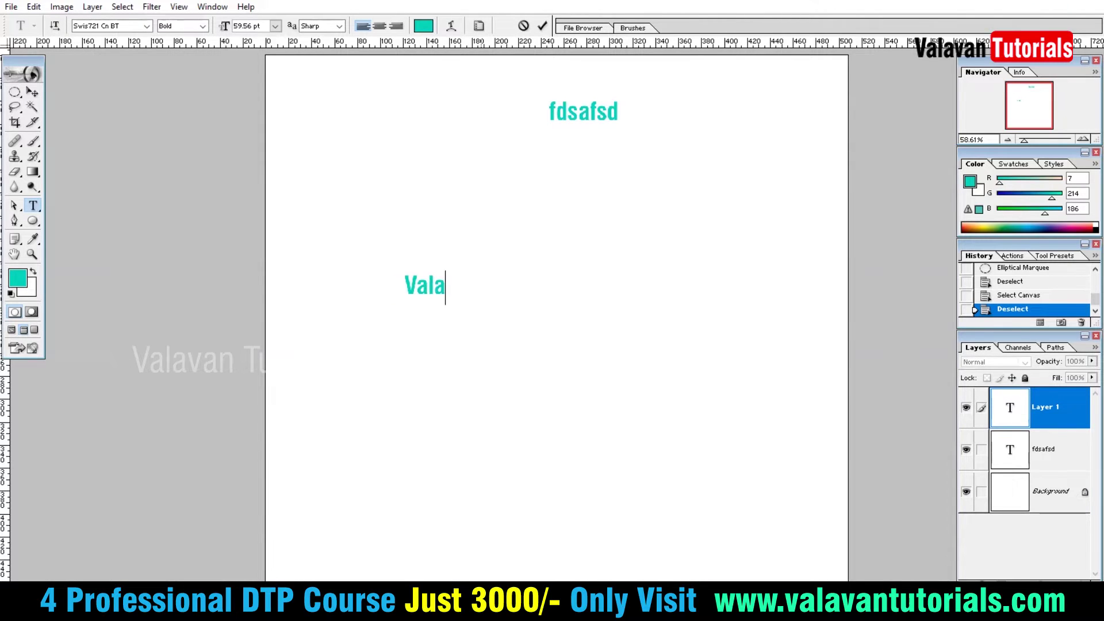
pyautogui.write('van')
pyautogui.hotkey('ctrl', 'Return')
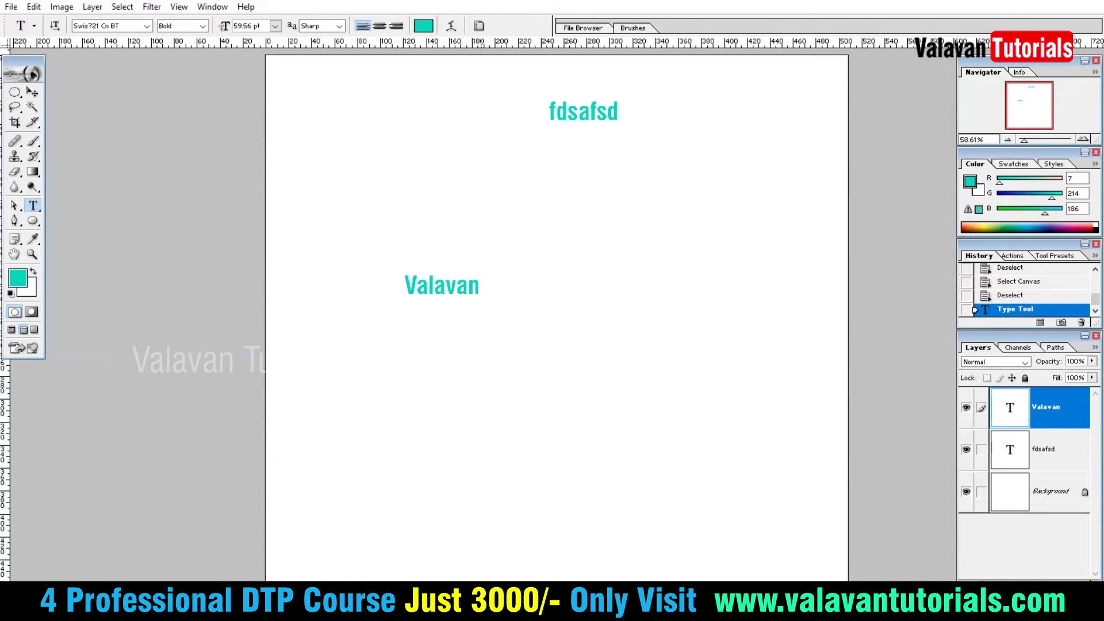
# Scale the Valavan text up several times and bring up its character settings
pyautogui.hotkey('ctrl', 't')
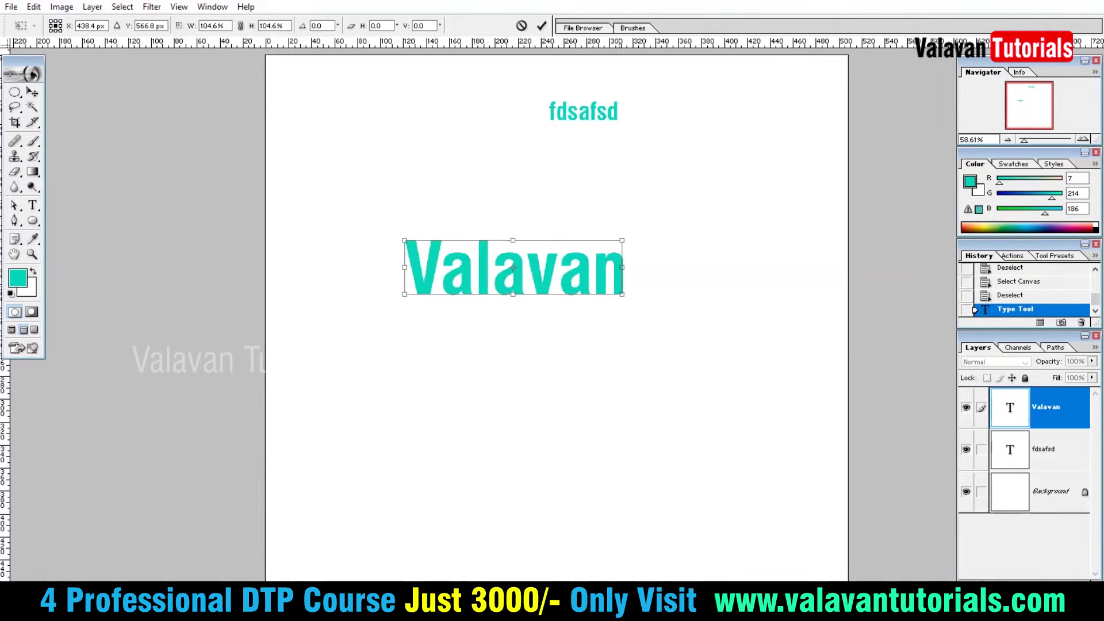
pyautogui.moveTo(477, 276); pyautogui.dragTo(765, 204)
pyautogui.press('Return')
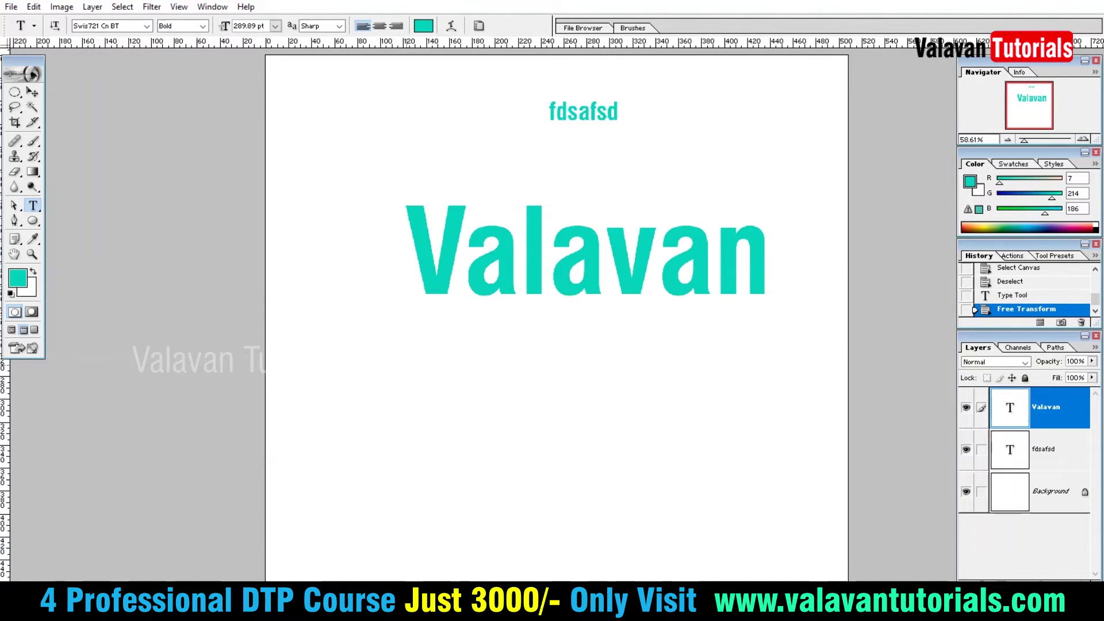
pyautogui.click(605, 264)
pyautogui.hotkey('ctrl', 't')
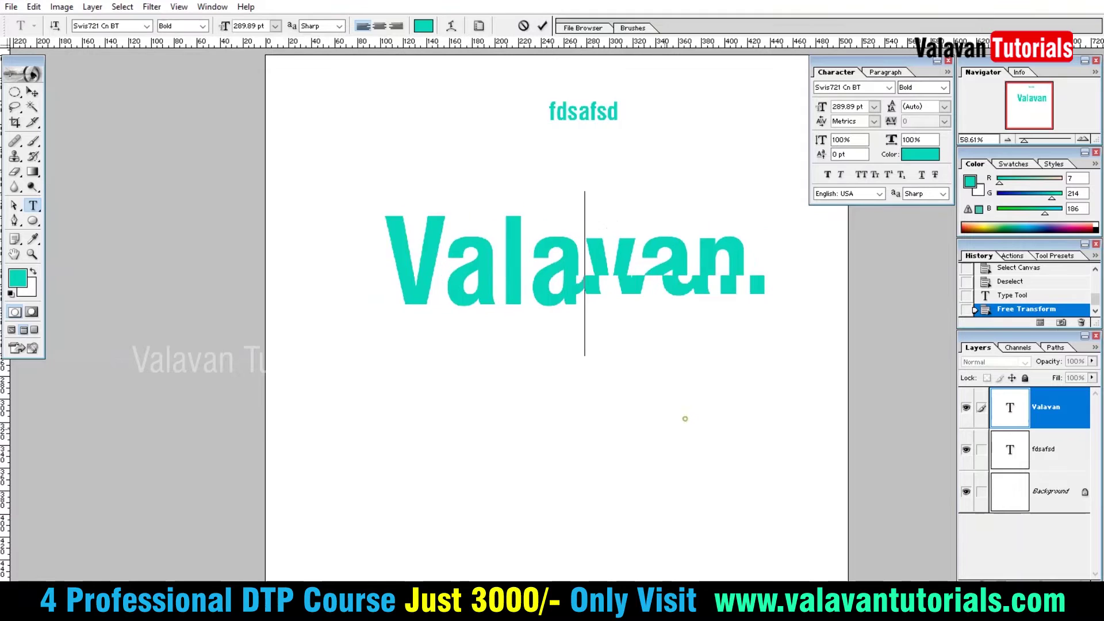
# Move Valavan down-left, then add and remove a stray 'v', committing it unchanged
pyautogui.moveTo(720, 379); pyautogui.dragTo(685, 416)
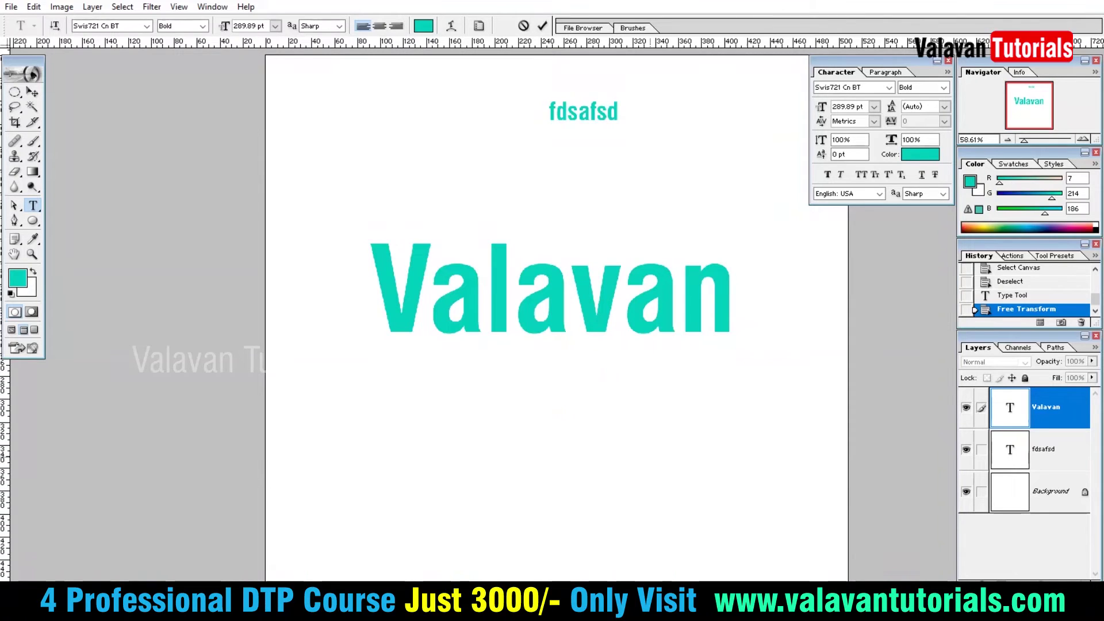
pyautogui.click(32, 92)
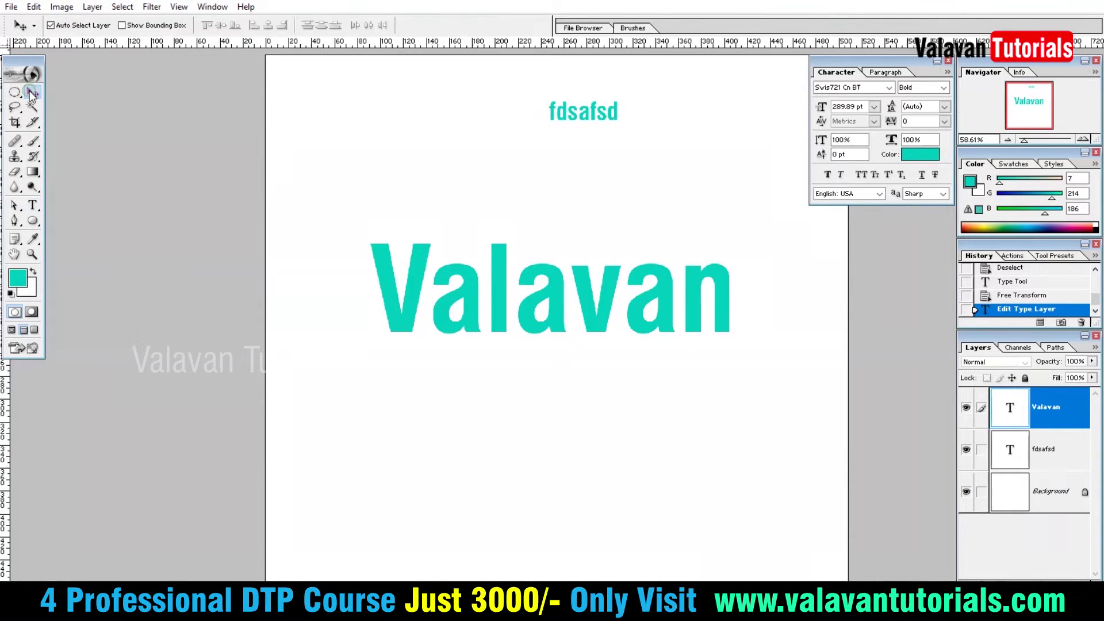
pyautogui.click(33, 205)
pyautogui.click(582, 316)
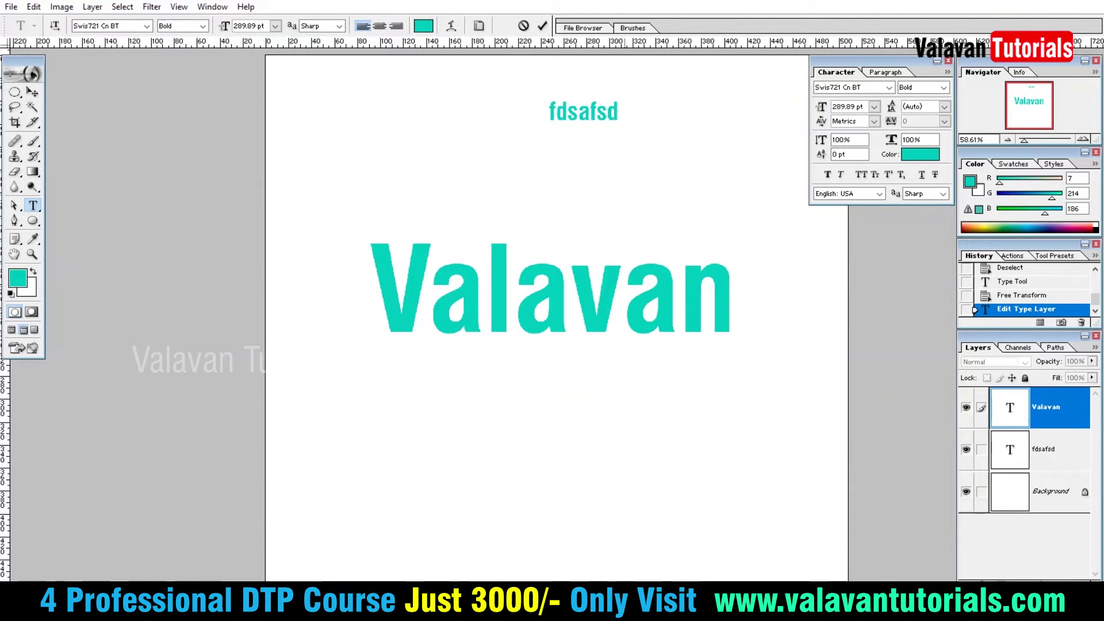
pyautogui.write('v')
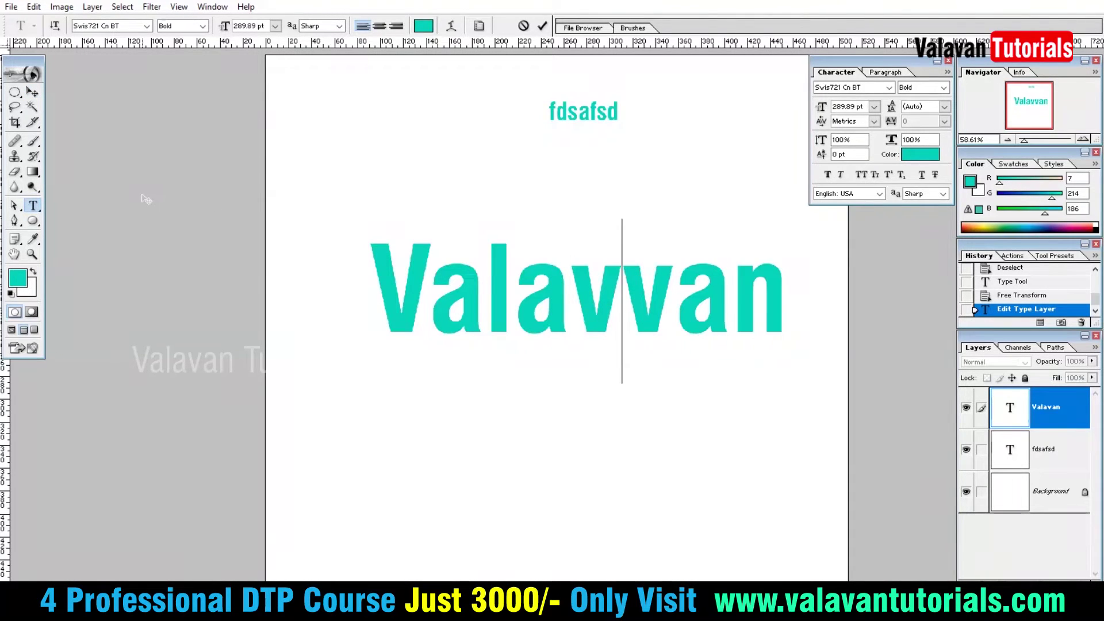
pyautogui.press('Left')
pyautogui.press('Delete')
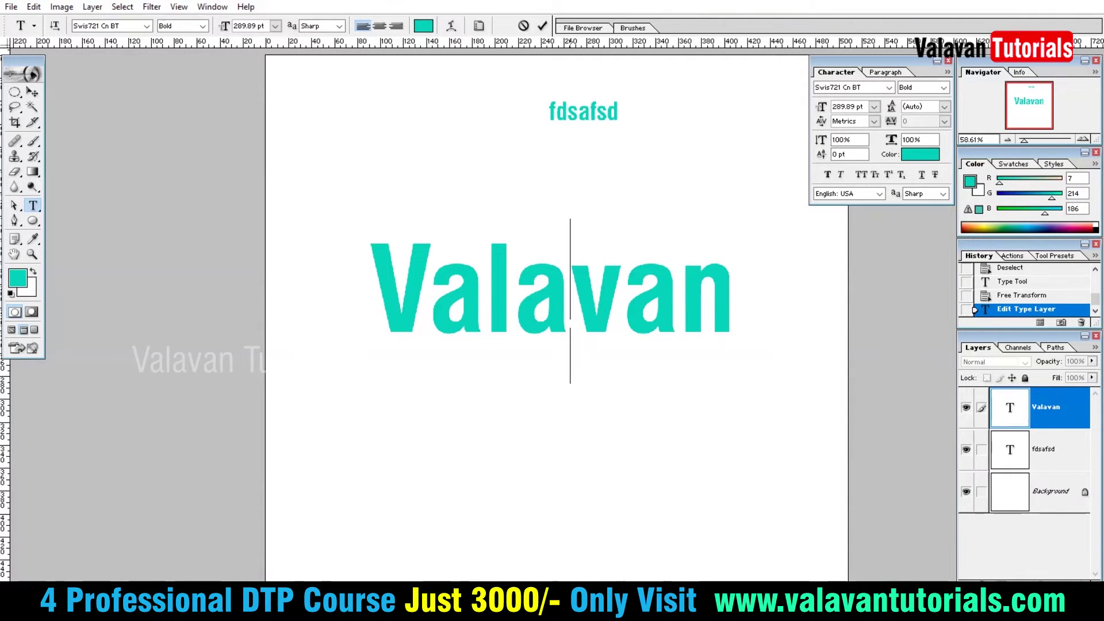
pyautogui.click(569, 326)
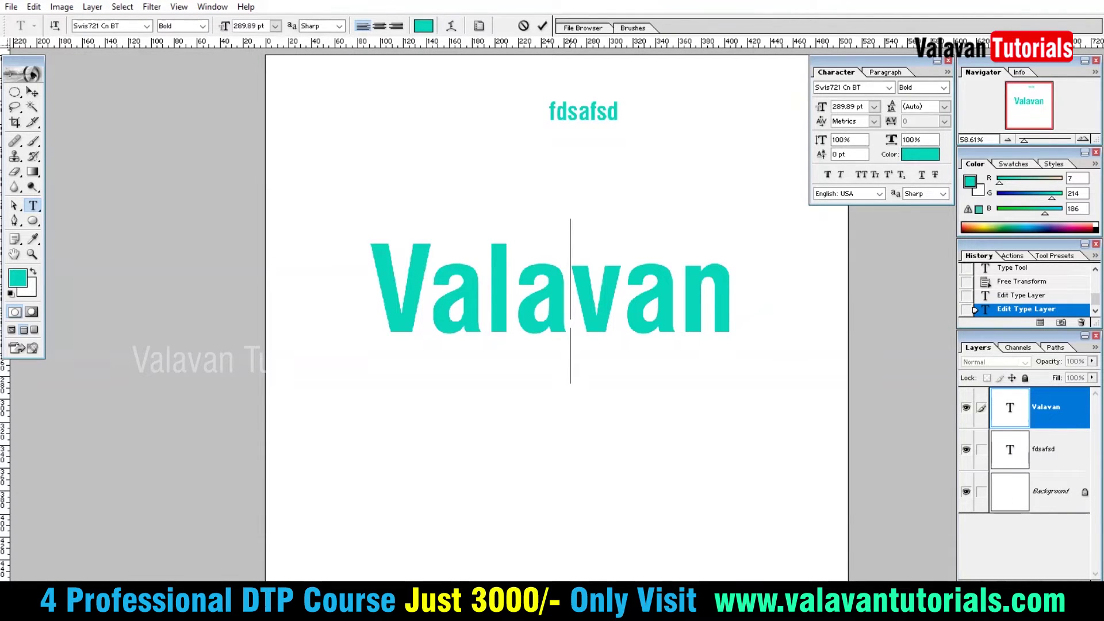
pyautogui.hotkey('ctrl', 'Return')
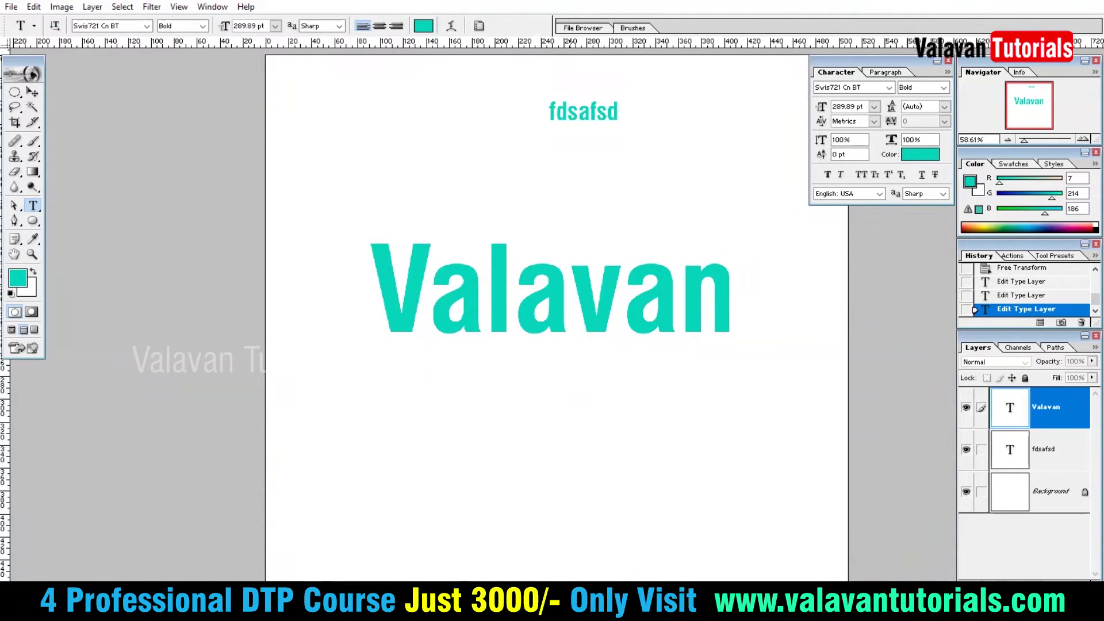
pyautogui.press('v')
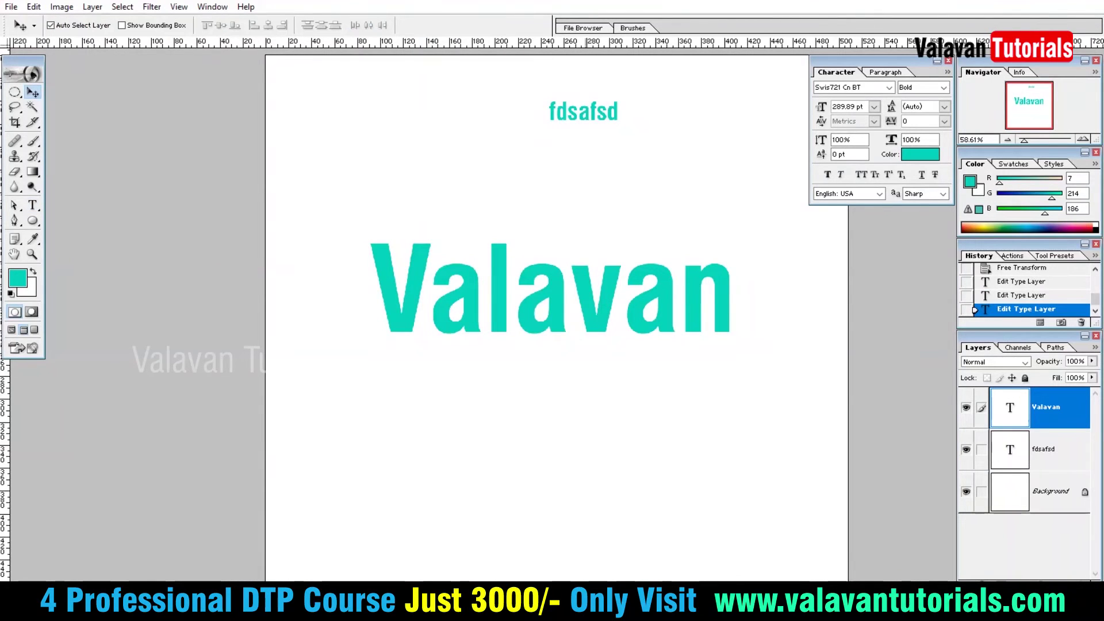
pyautogui.moveTo(602, 324); pyautogui.dragTo(596, 281)
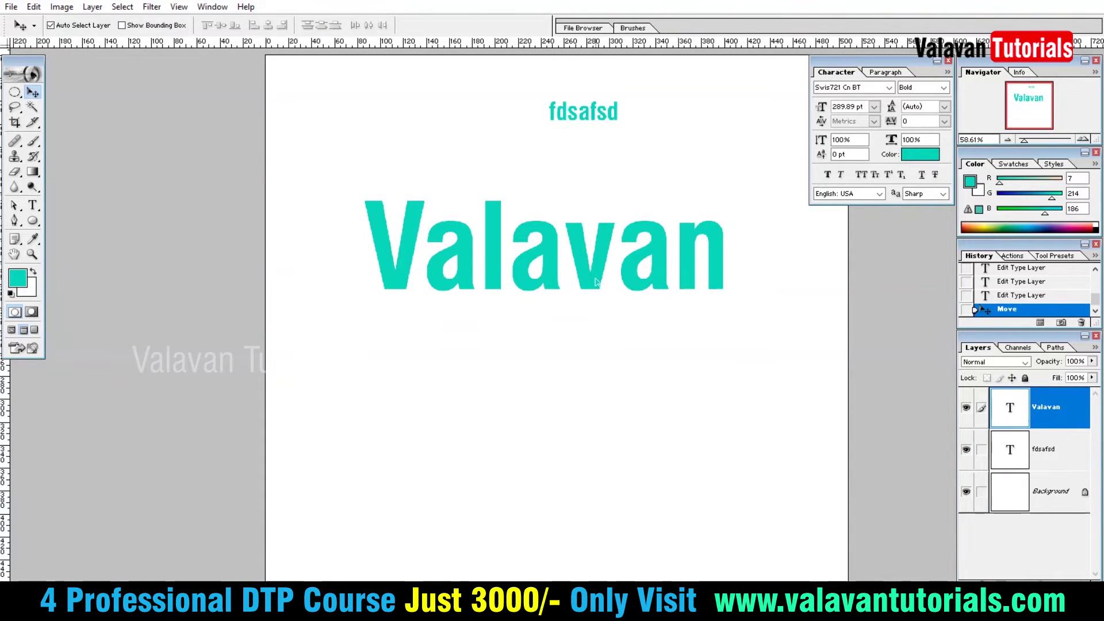
pyautogui.click(34, 6)
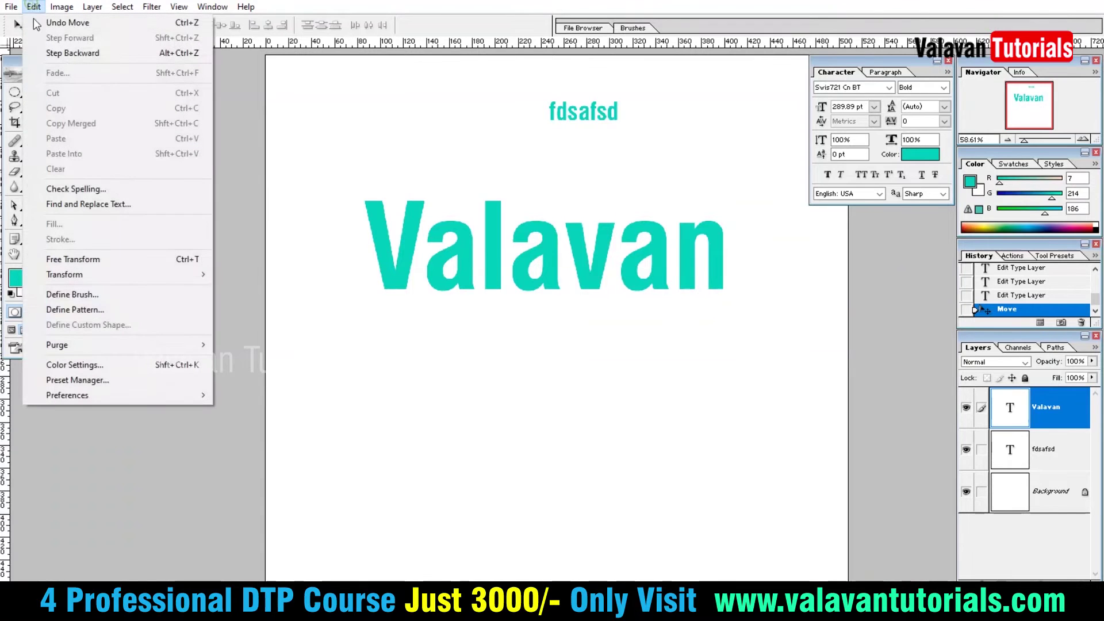
pyautogui.click(127, 256)
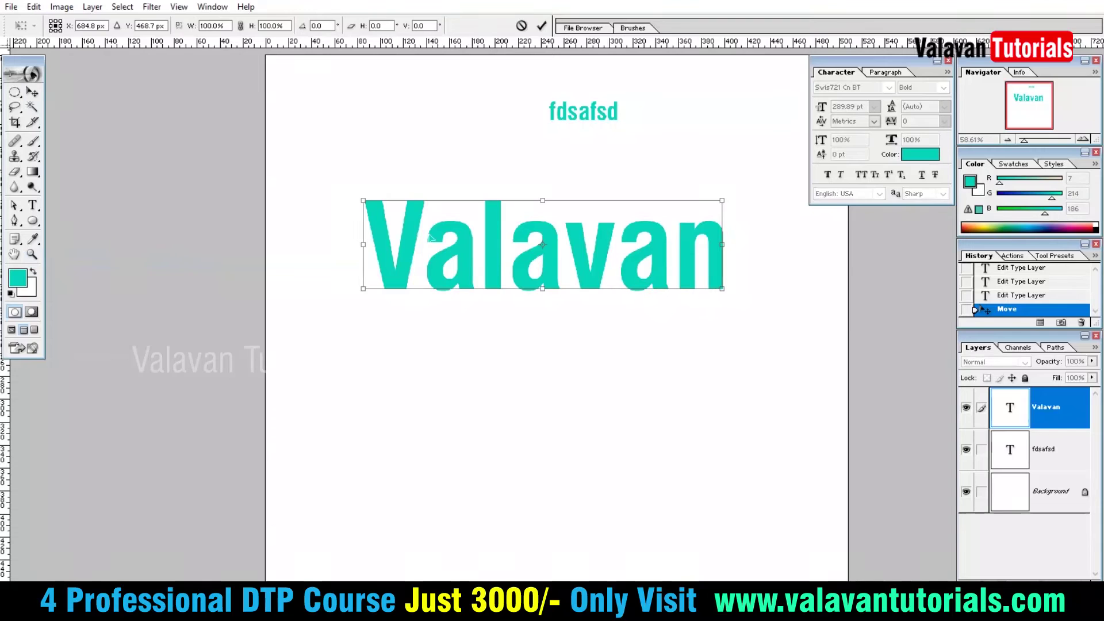
pyautogui.press('Return')
pyautogui.press('t')
pyautogui.click(515, 262)
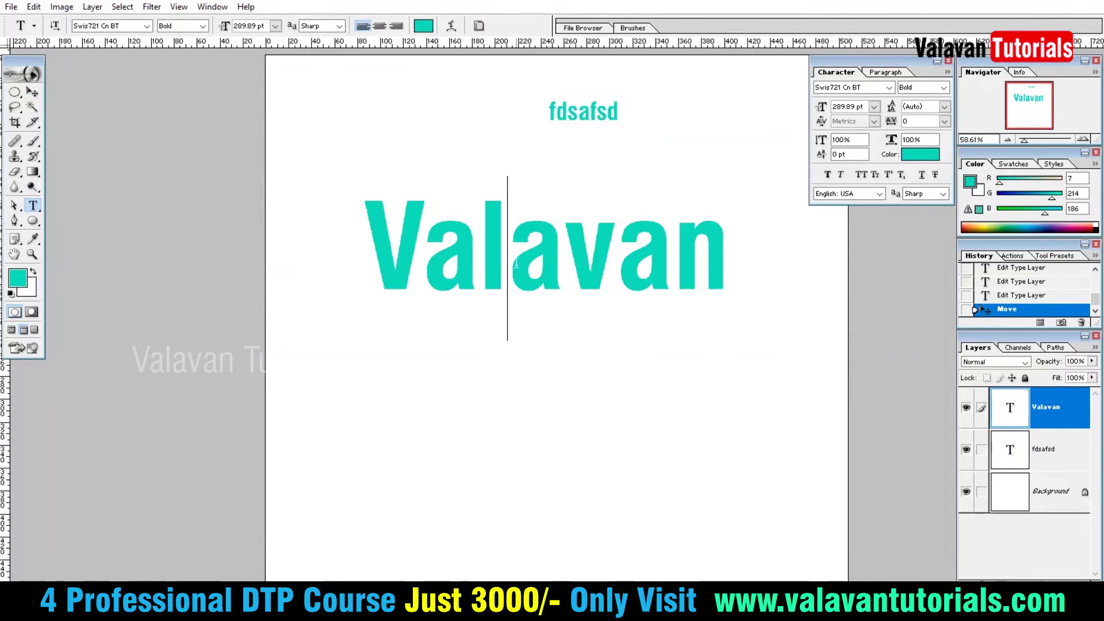
pyautogui.hotkey('ctrl', 'Return')
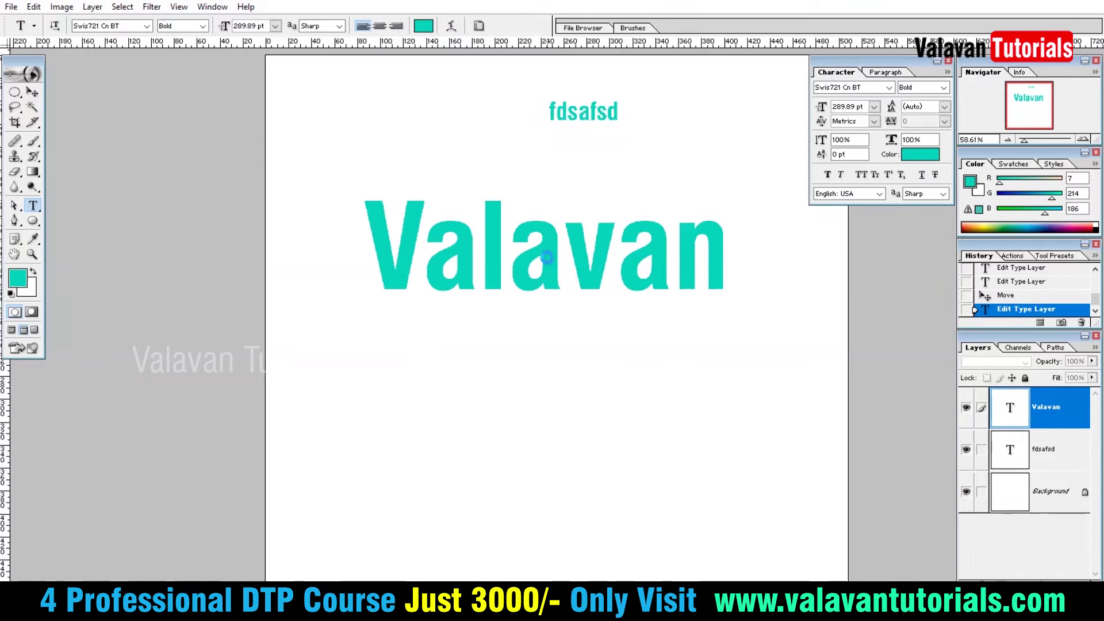
pyautogui.click(33, 95)
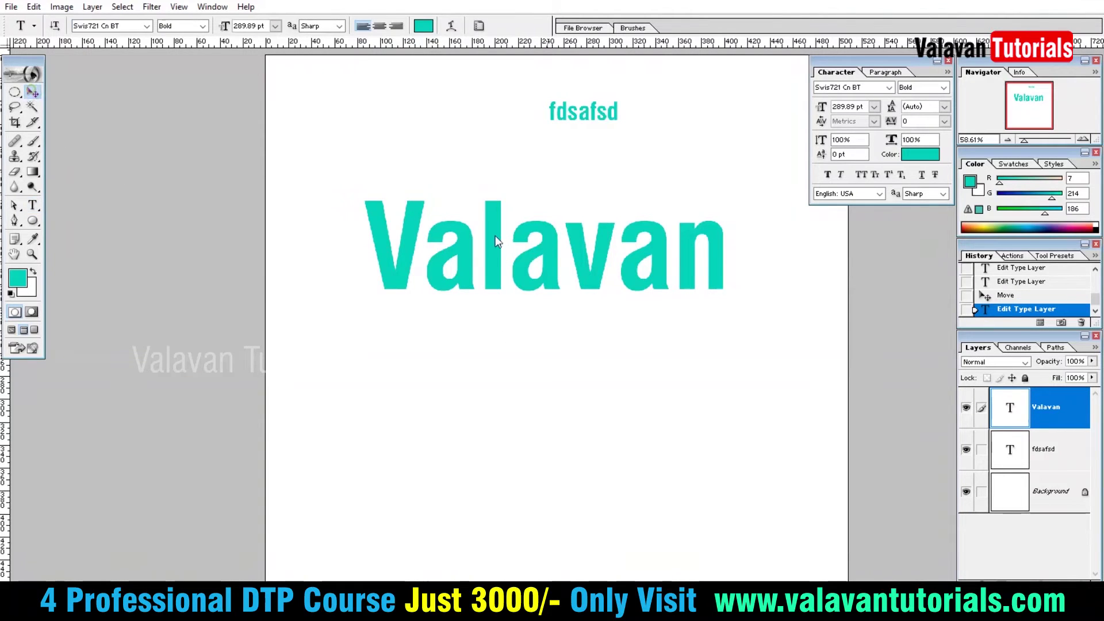
pyautogui.moveTo(458, 240); pyautogui.dragTo(463, 281)
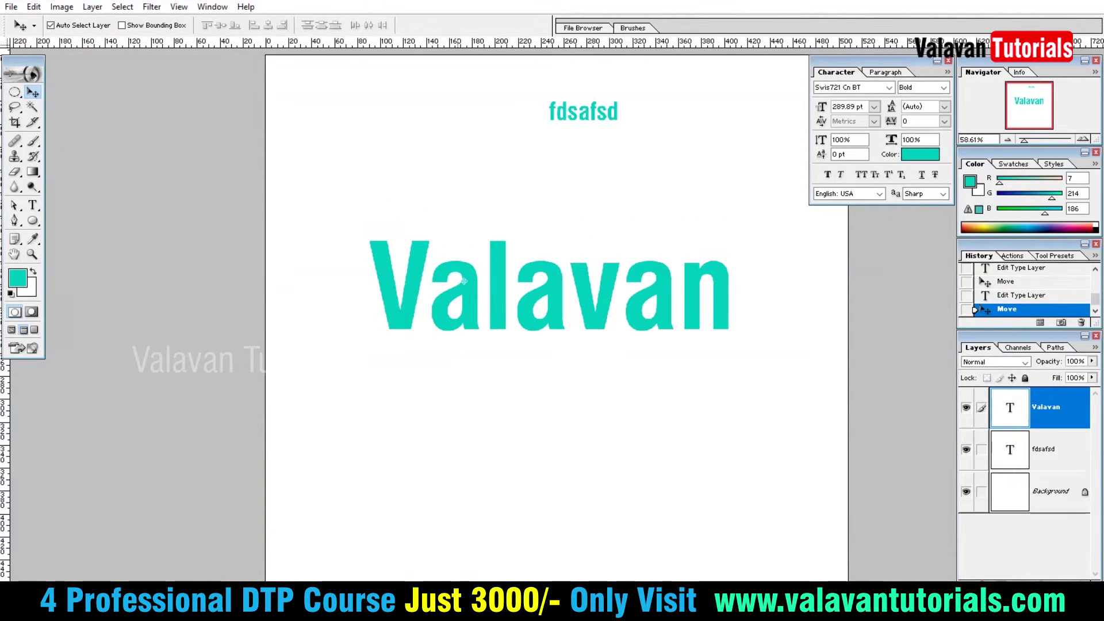
# Open the layer effects list for Valavan and dismiss it without choosing
pyautogui.click(977, 590)
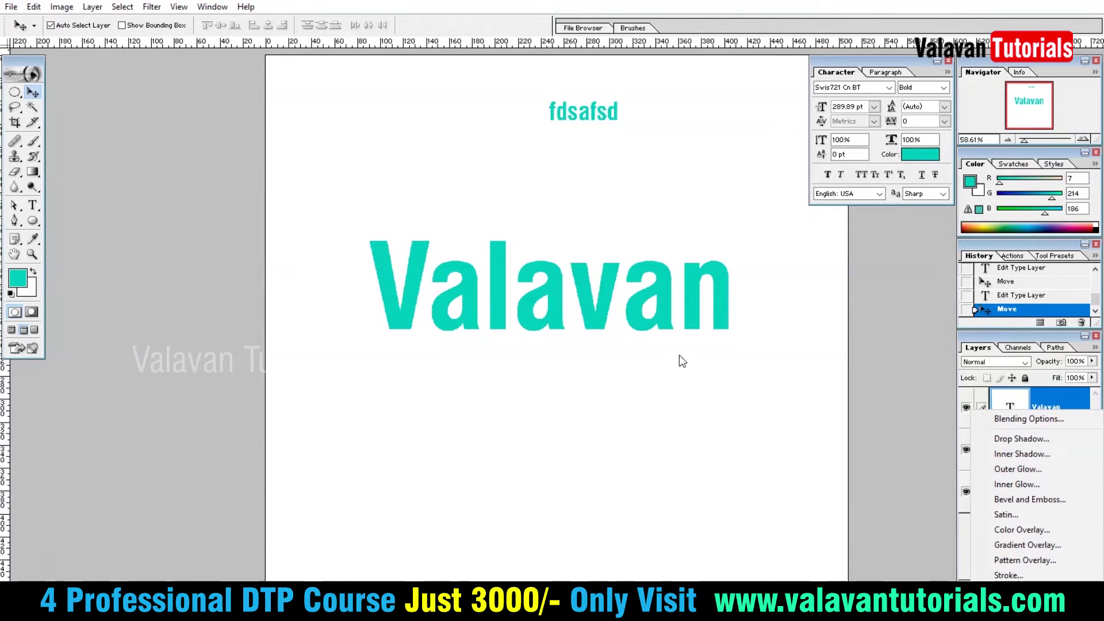
pyautogui.click(592, 315)
pyautogui.press('alt')
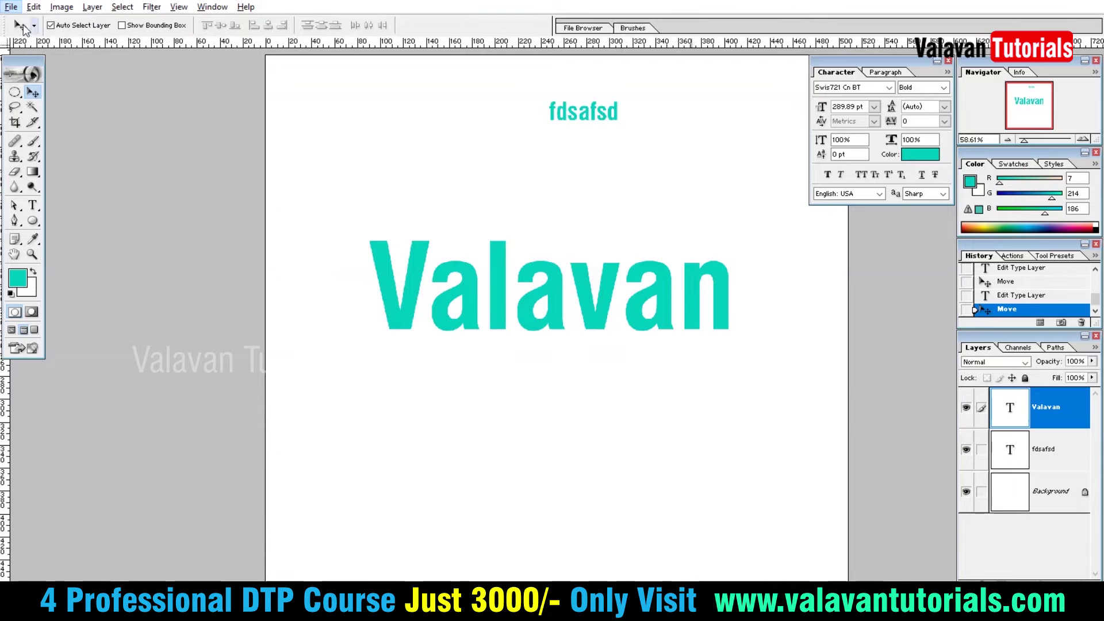
# Browse the Filter menu's blur options, close it, then bring up the Layer menu
pyautogui.click(158, 12)
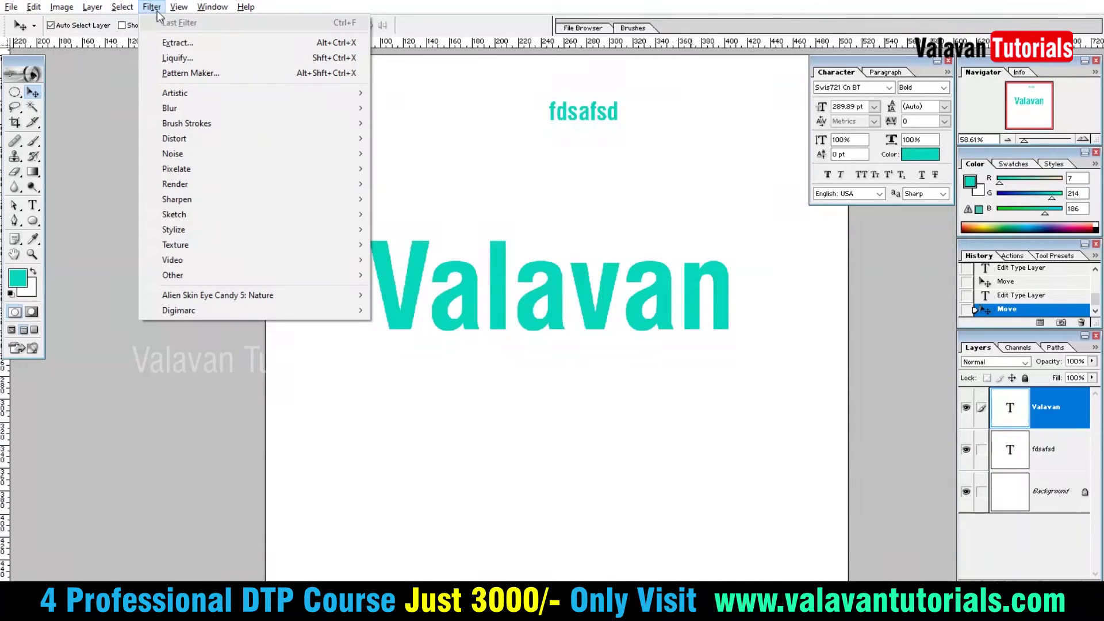
pyautogui.press('Down')
pyautogui.press('Down')
pyautogui.press('Down')
pyautogui.press('Down')
pyautogui.press('Down')
pyautogui.press('Right')
pyautogui.press('Left')
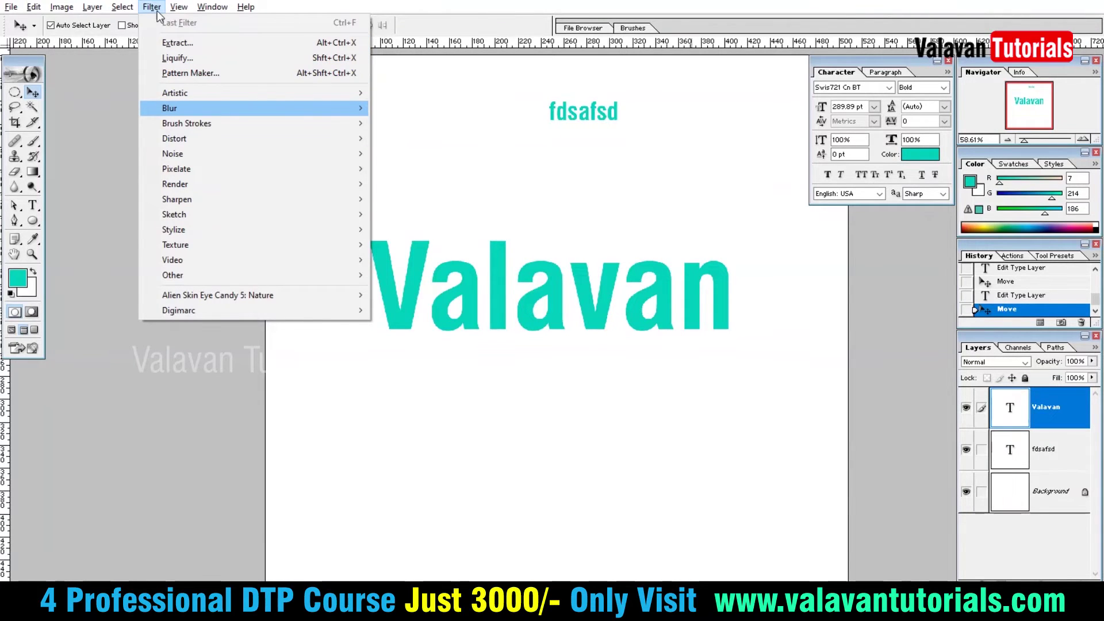
pyautogui.press('Escape')
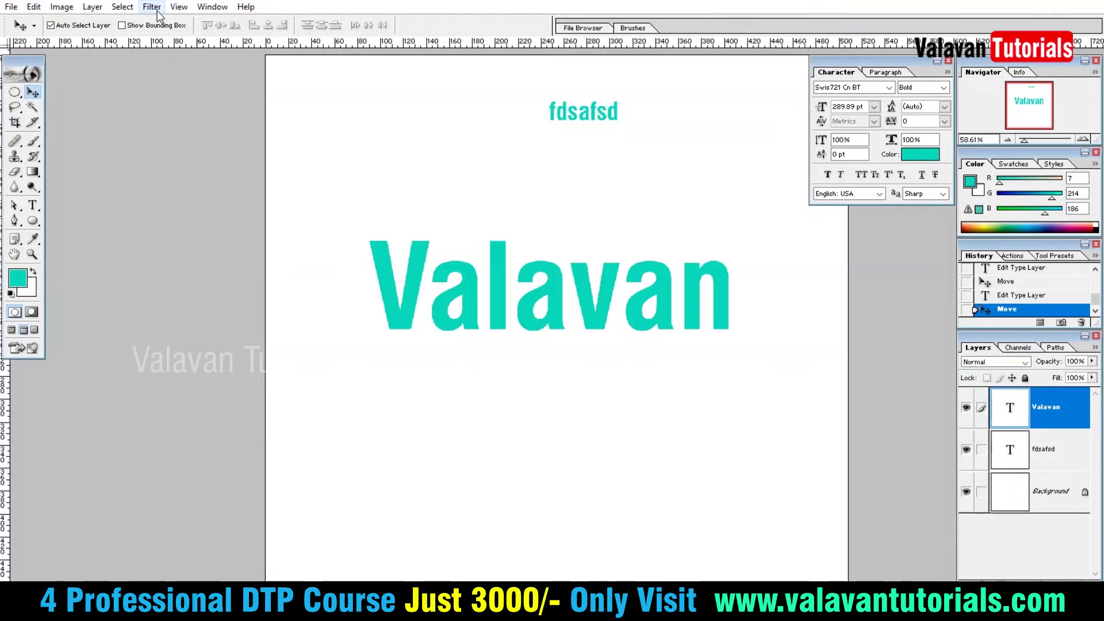
pyautogui.hotkey('alt', 'l')
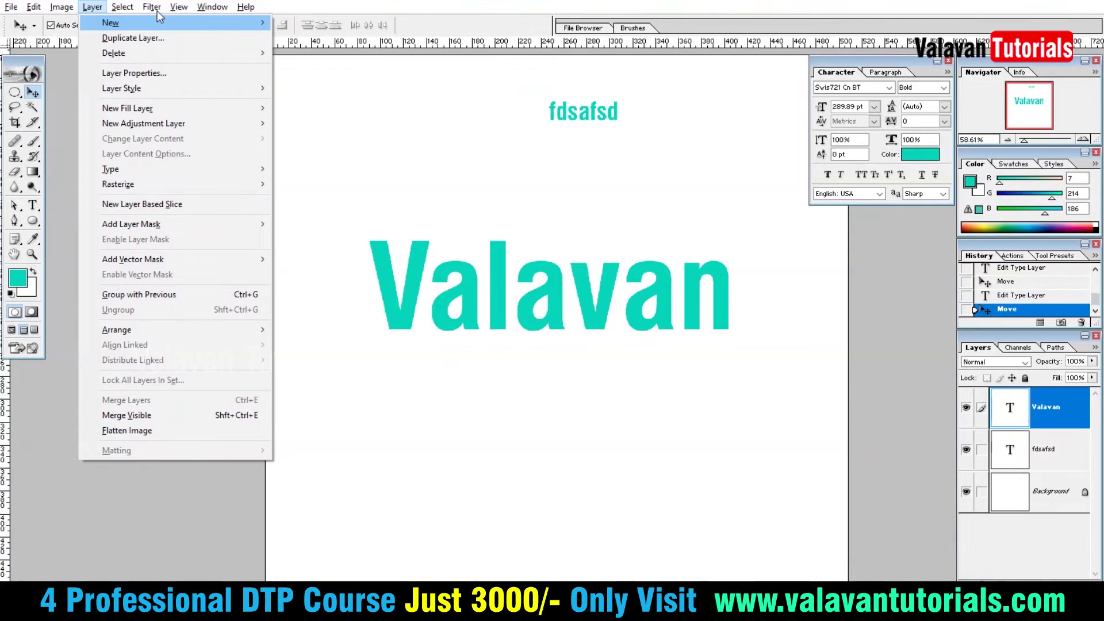
# Preview a gradient overlay style on Valavan and cancel it
pyautogui.press('y')
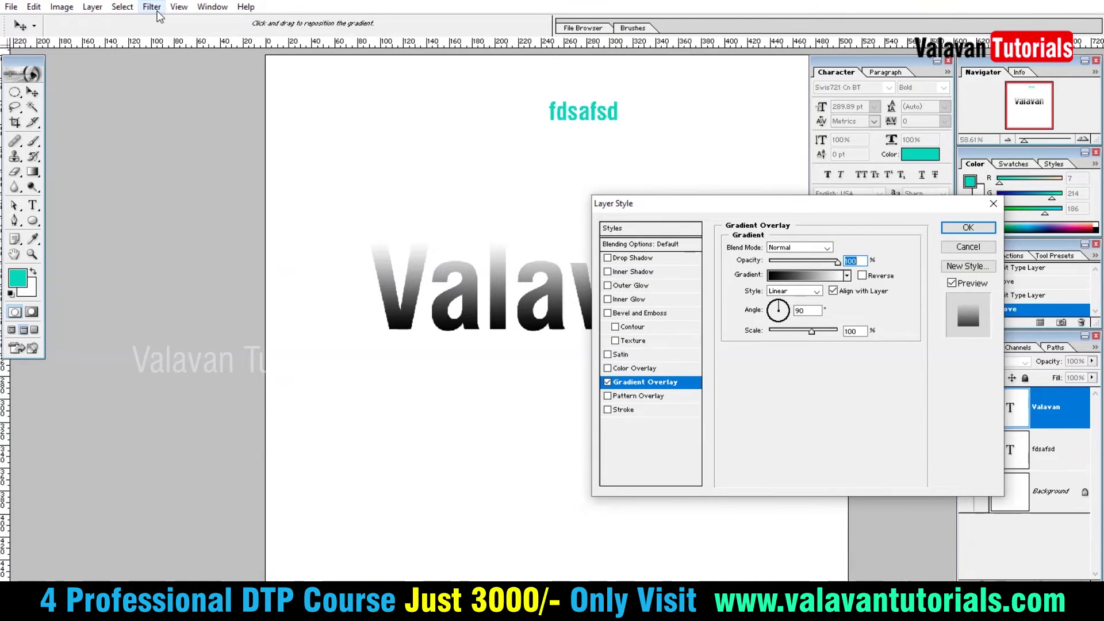
pyautogui.click(968, 247)
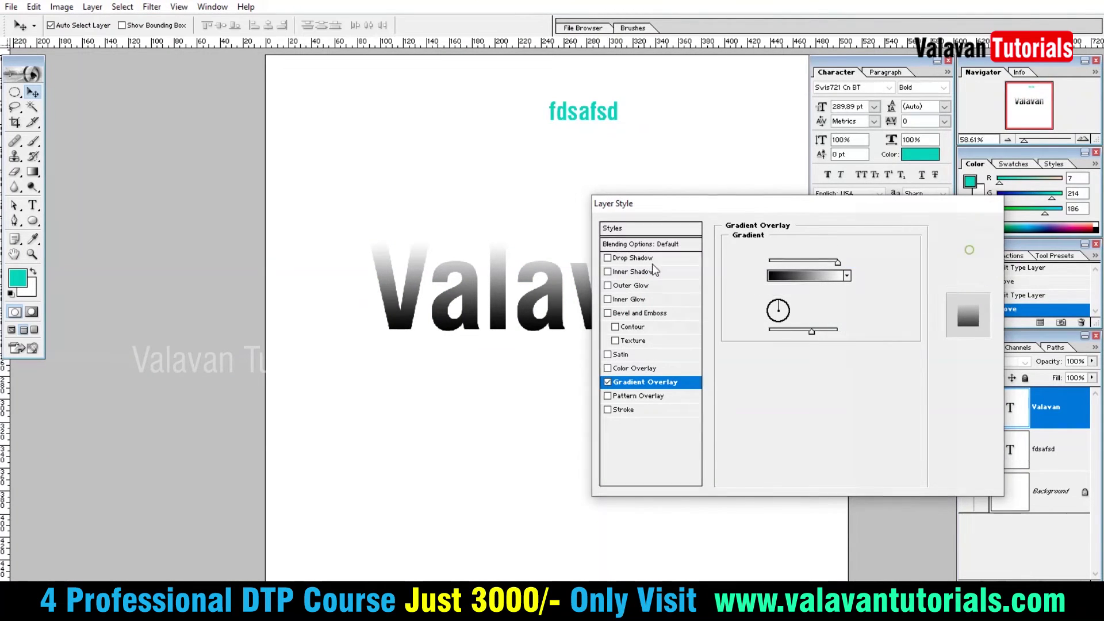
pyautogui.hotkey('alt', 'l')
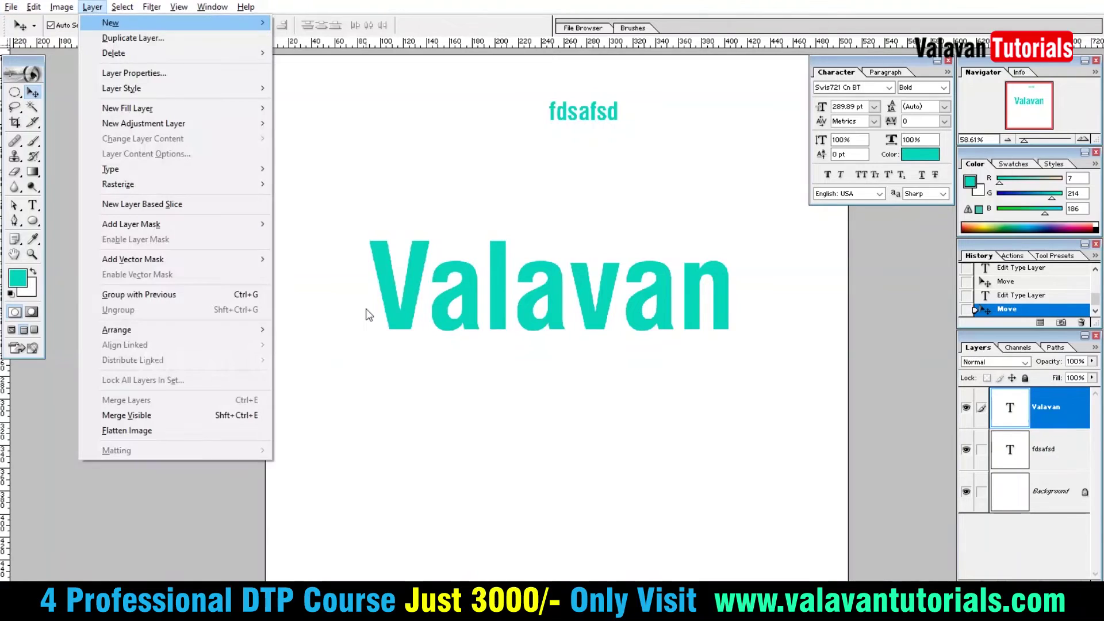
pyautogui.press('y')
pyautogui.press('Escape')
pyautogui.press('Escape')
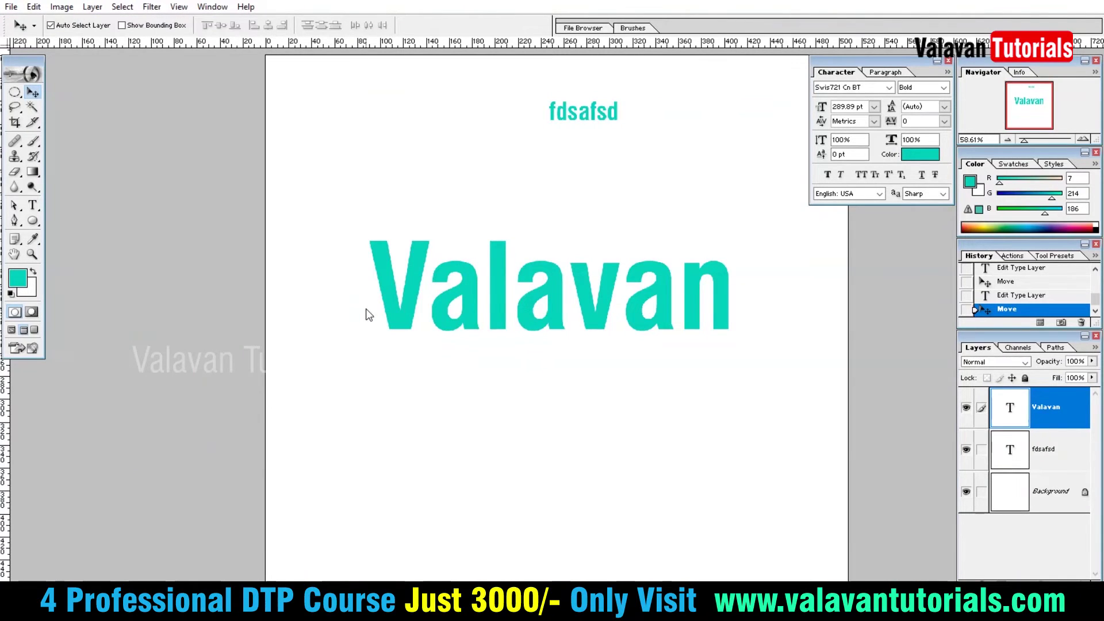
# Preview a red stroke style on Valavan, cancel it, and return to the Layer menu
pyautogui.hotkey('alt', 'l')
pyautogui.press('y')
pyautogui.press('k')
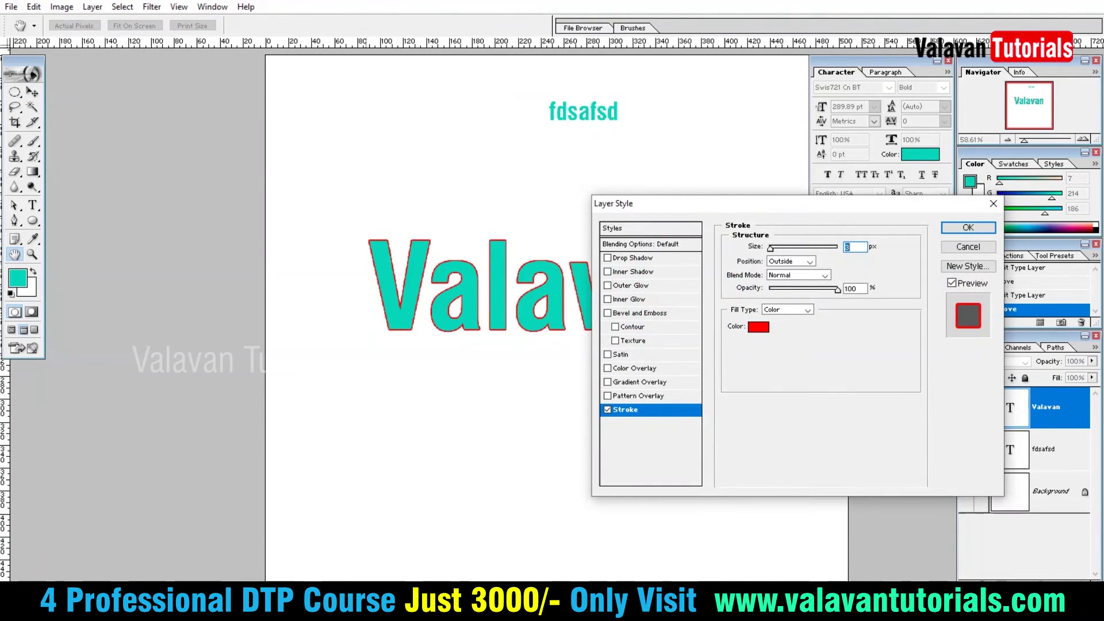
pyautogui.click(967, 247)
pyautogui.hotkey('alt', 'l')
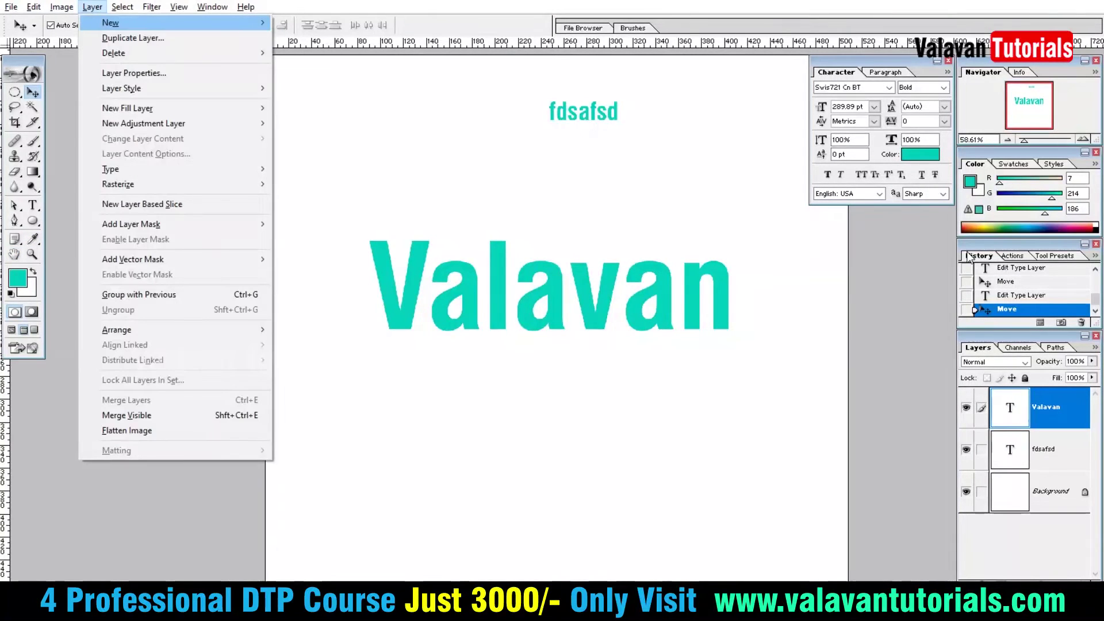
# Apply a Drop Shadow layer style with default settings to the large Valavan text
pyautogui.press('y')
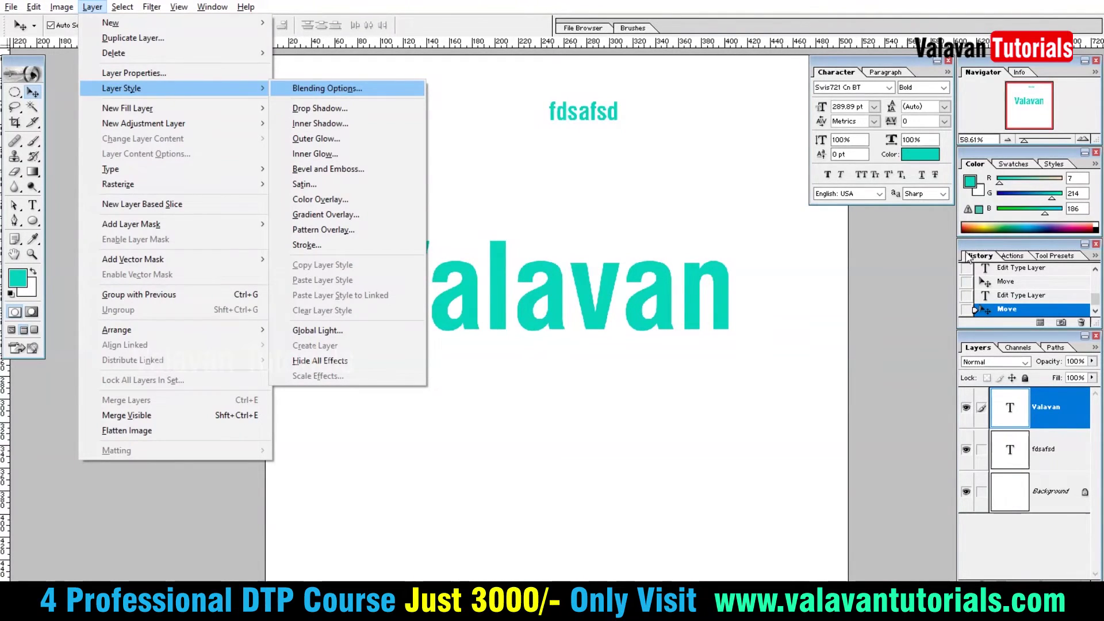
pyautogui.click(345, 108)
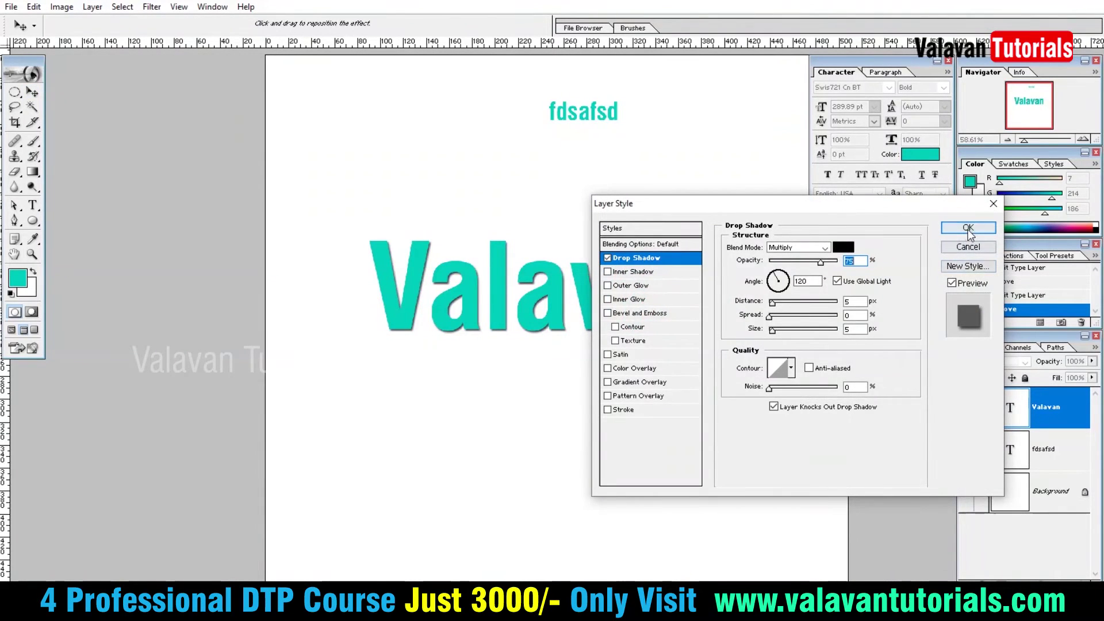
pyautogui.click(968, 228)
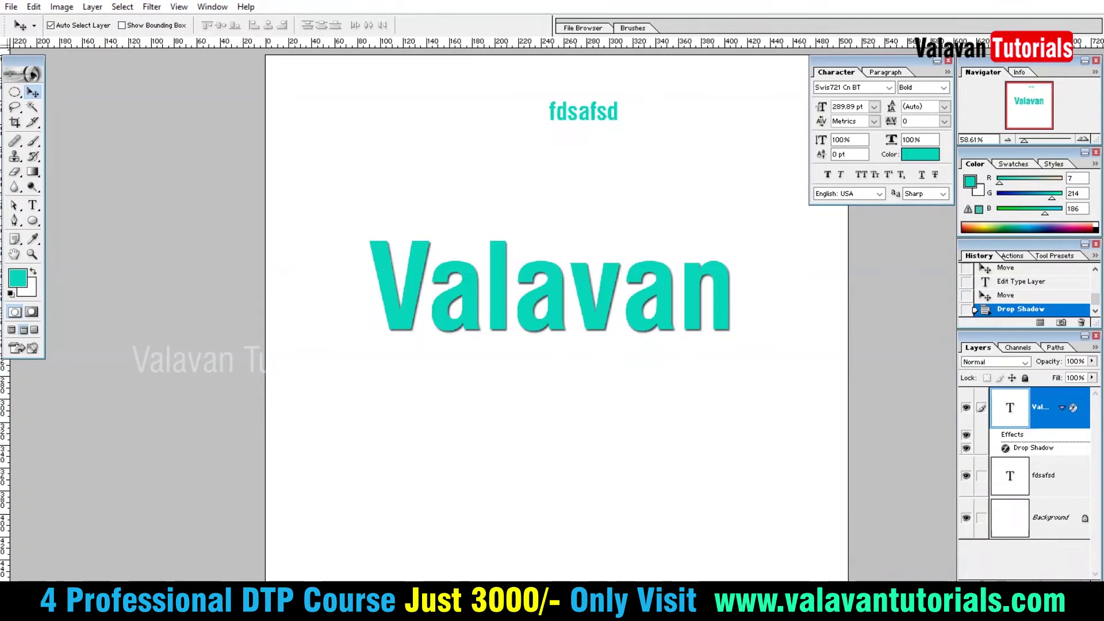
# Copy the Valavan layer's drop shadow style, clearing and re-pasting it on Valavan
pyautogui.rightClick(1038, 417)
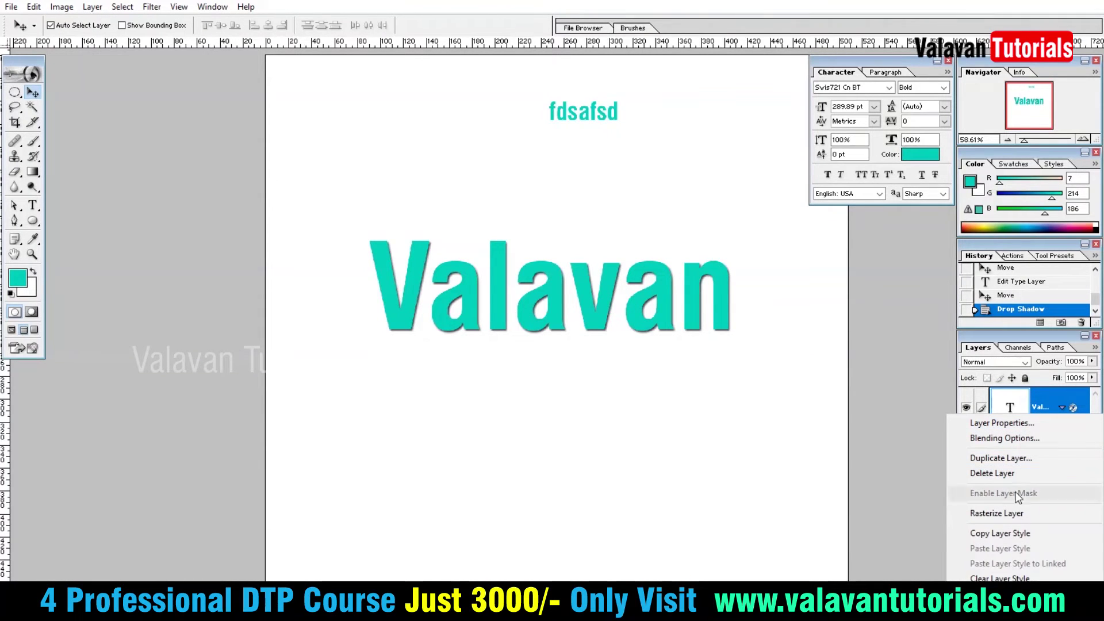
pyautogui.click(1011, 537)
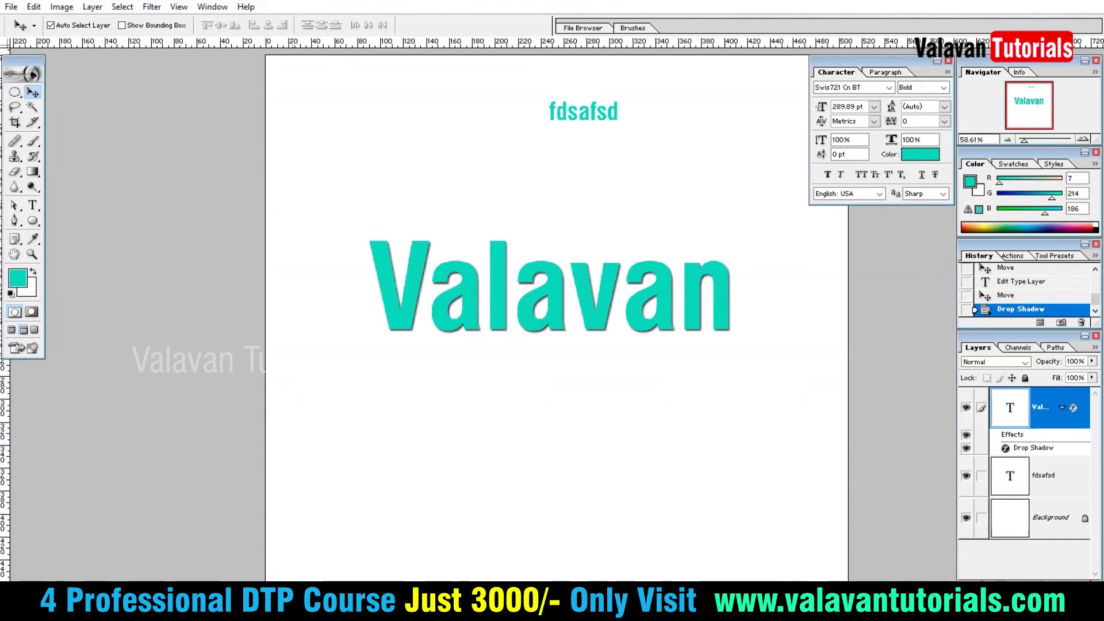
pyautogui.hotkey('alt', 'l')
pyautogui.press('y')
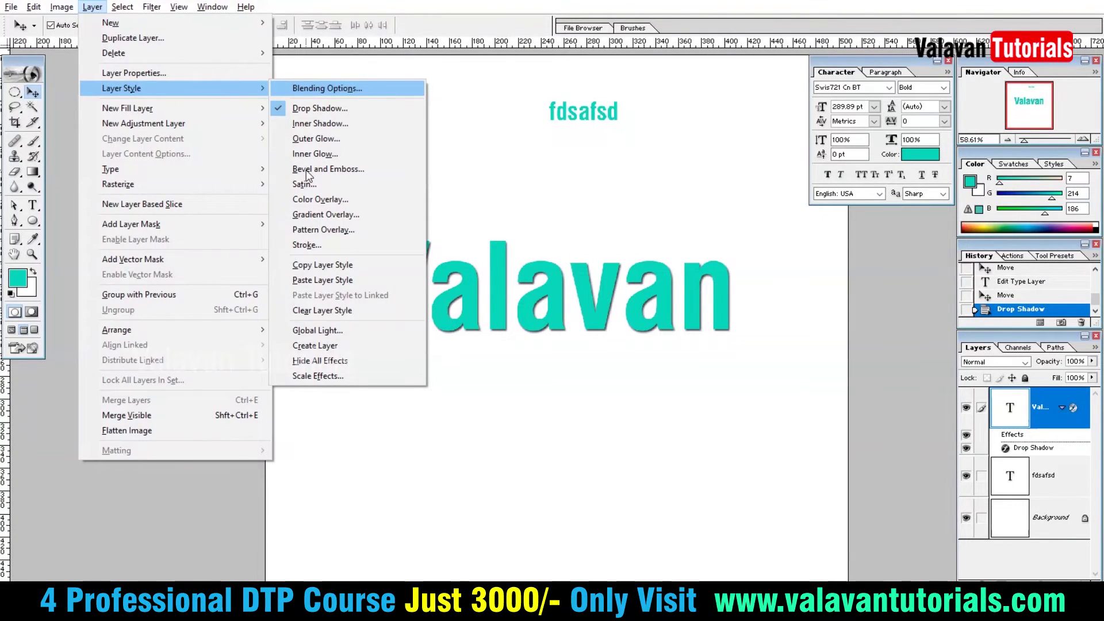
pyautogui.click(342, 314)
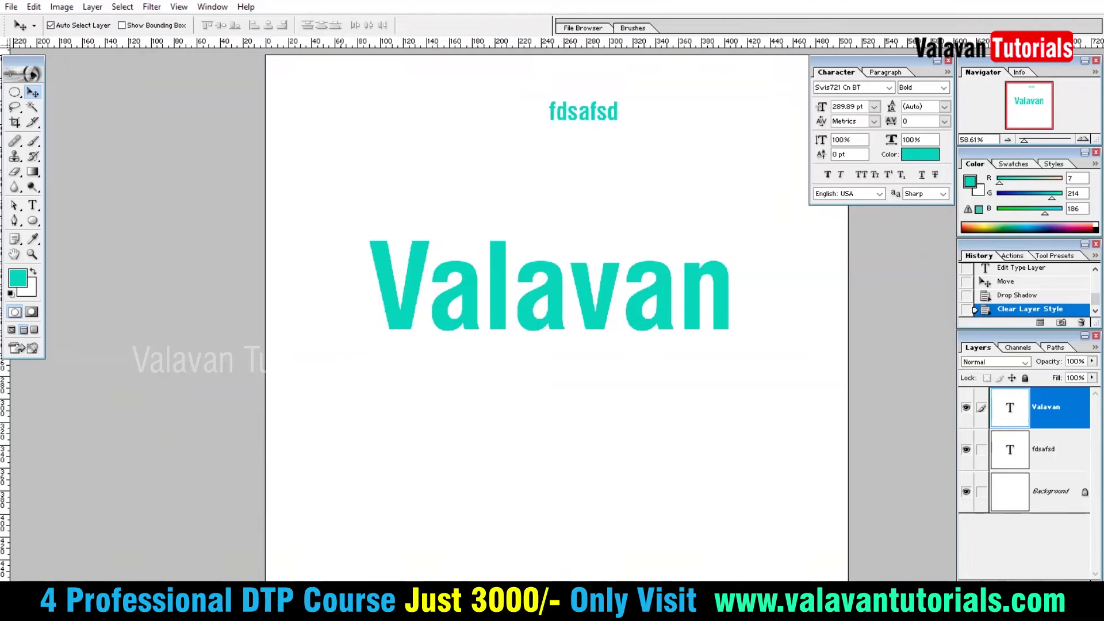
pyautogui.hotkey('alt', 'l')
pyautogui.press('y')
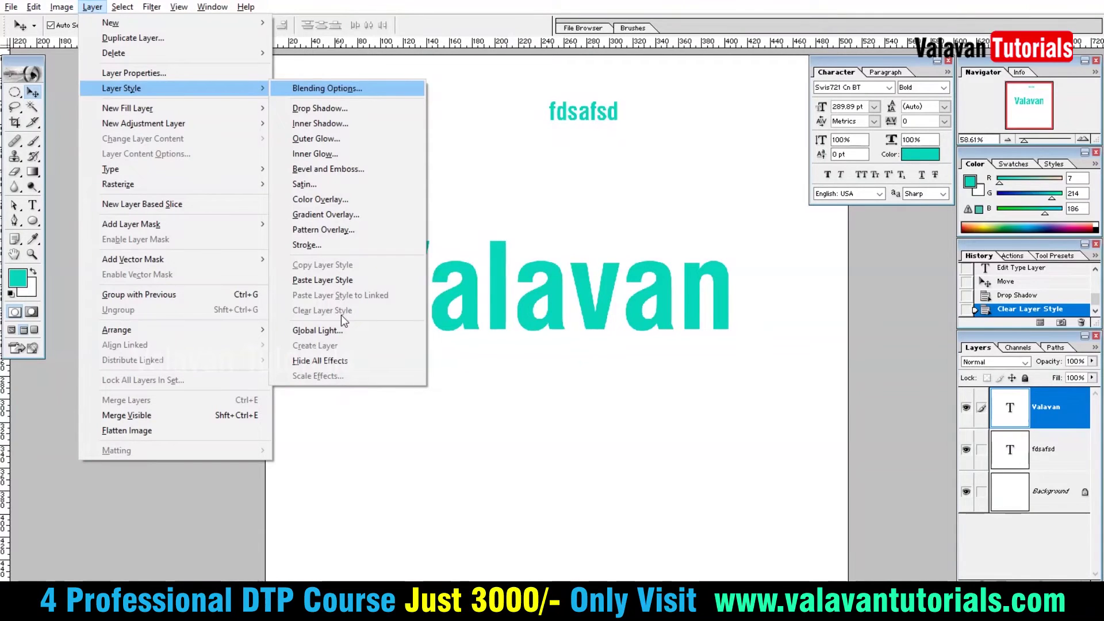
pyautogui.press('p')
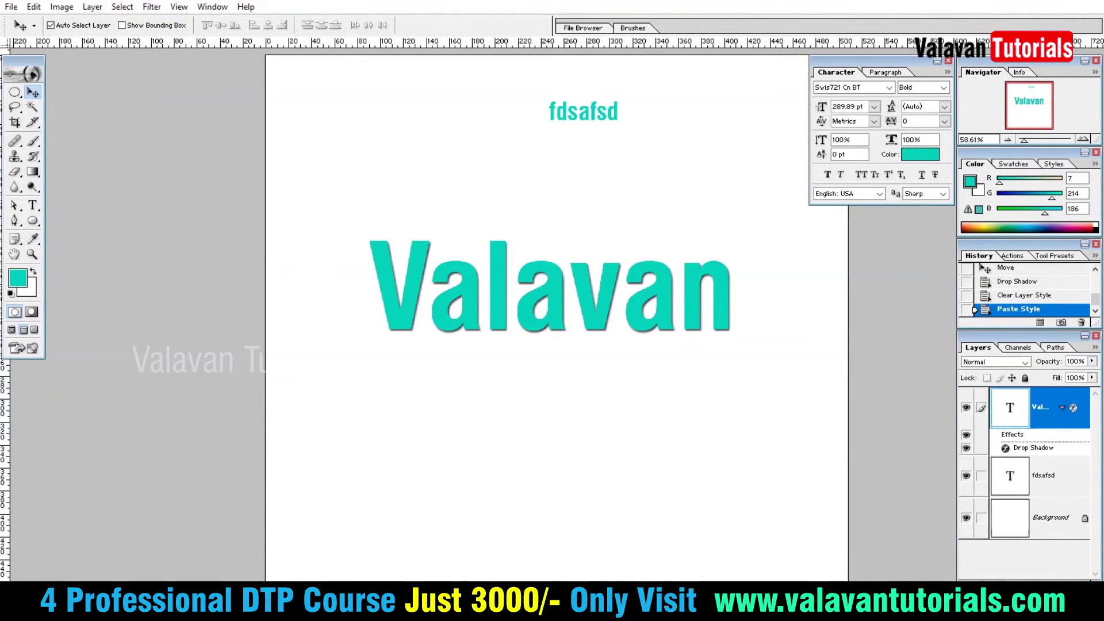
# Paste the drop shadow onto the fdsafsd text layer, then hide all palettes and the toolbox
pyautogui.click(1034, 473)
pyautogui.hotkey('alt', 'l')
pyautogui.press('y')
pyautogui.press('p')
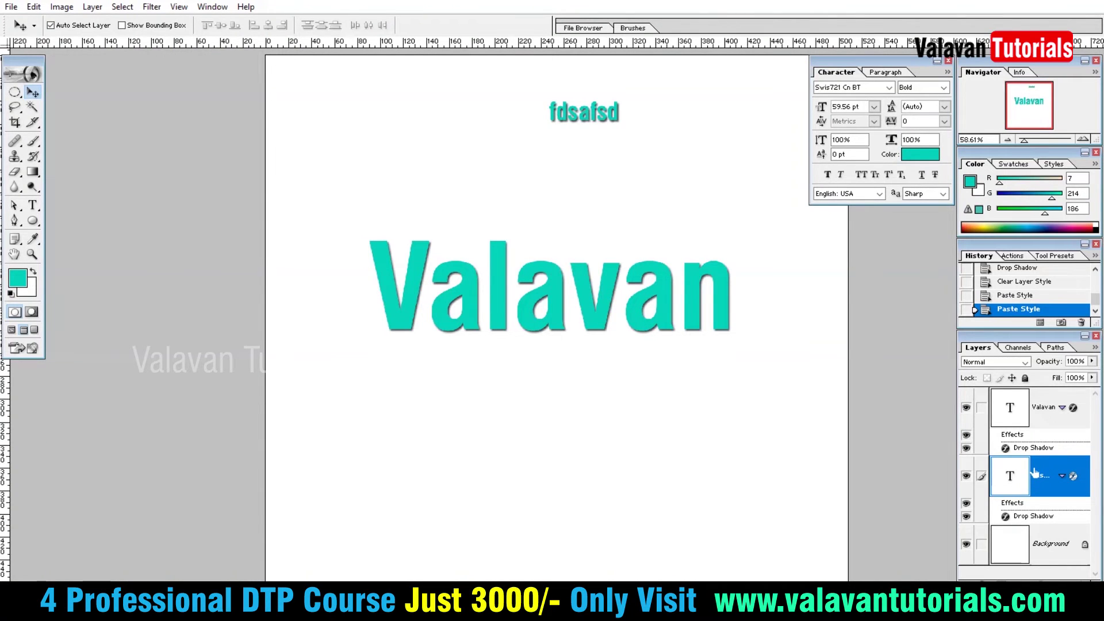
pyautogui.press('Tab')
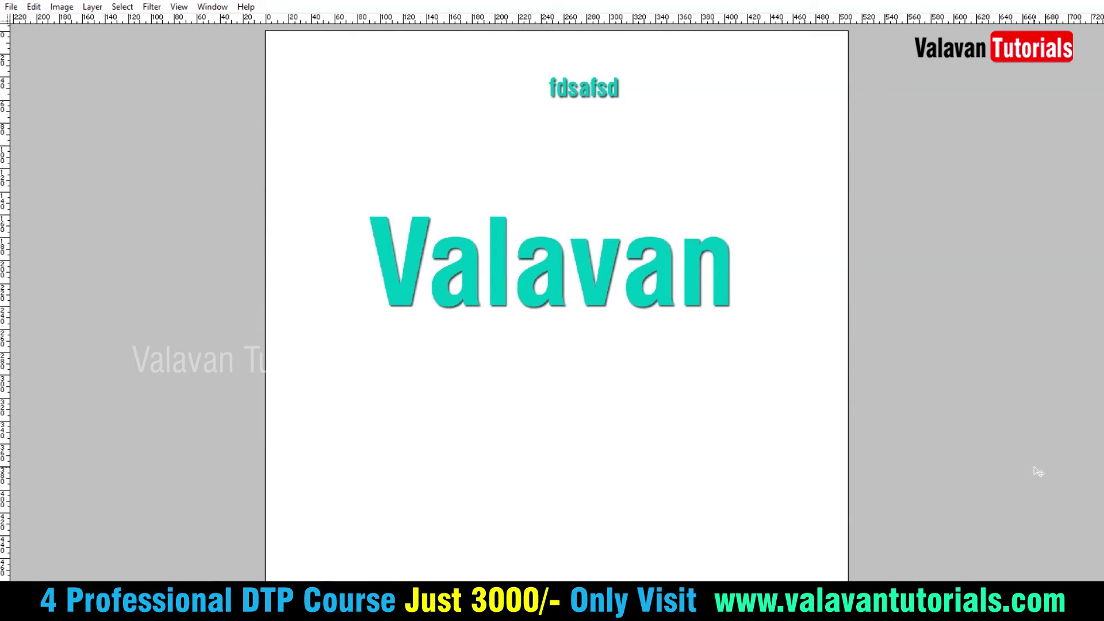
# Show the palettes again, then hide the Color, options bar, Navigator, History, Layers and Character palettes
pyautogui.press('Tab')
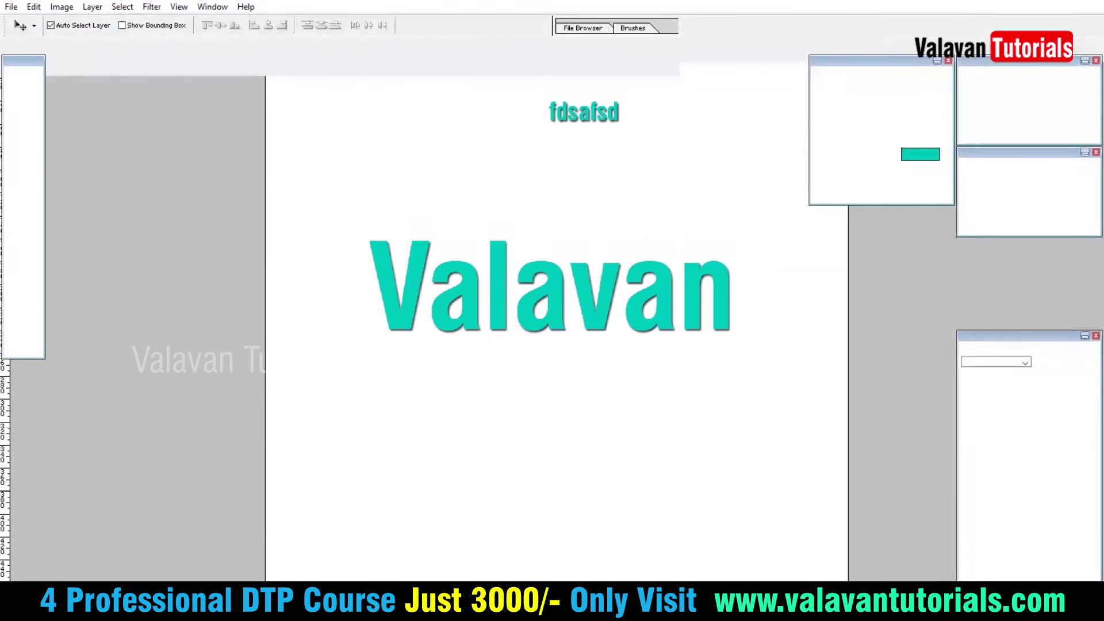
pyautogui.click(212, 6)
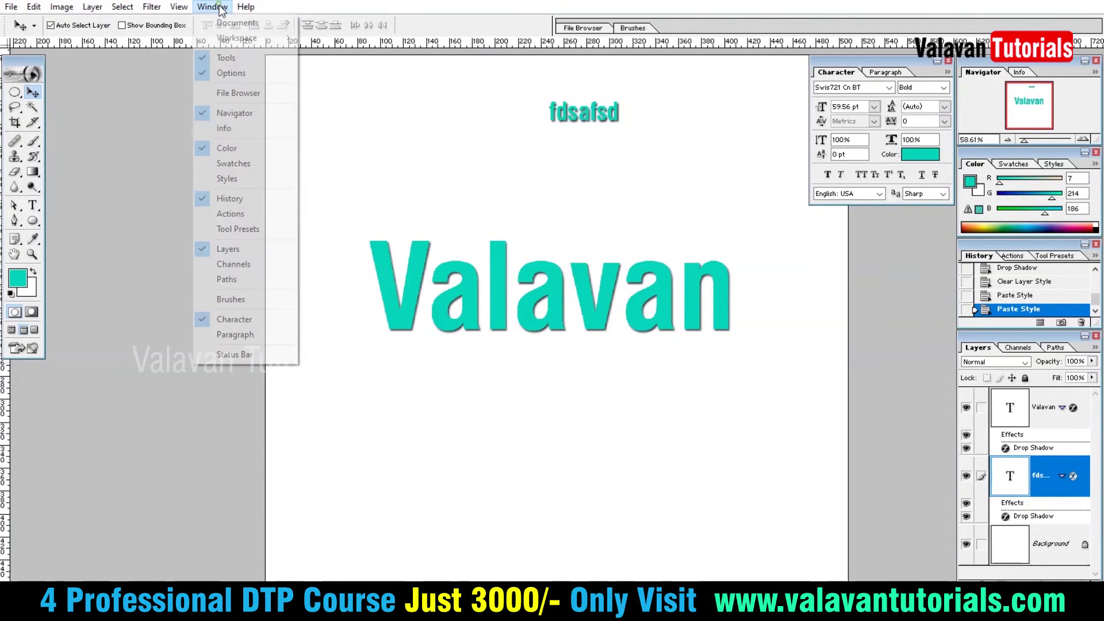
pyautogui.click(238, 147)
pyautogui.click(214, 7)
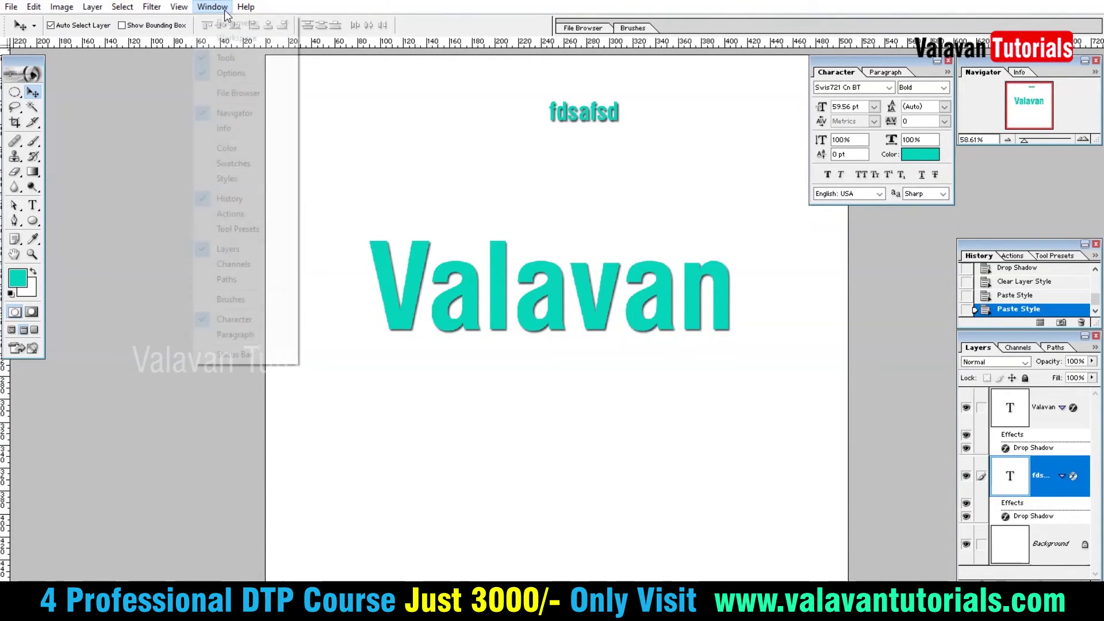
pyautogui.click(212, 7)
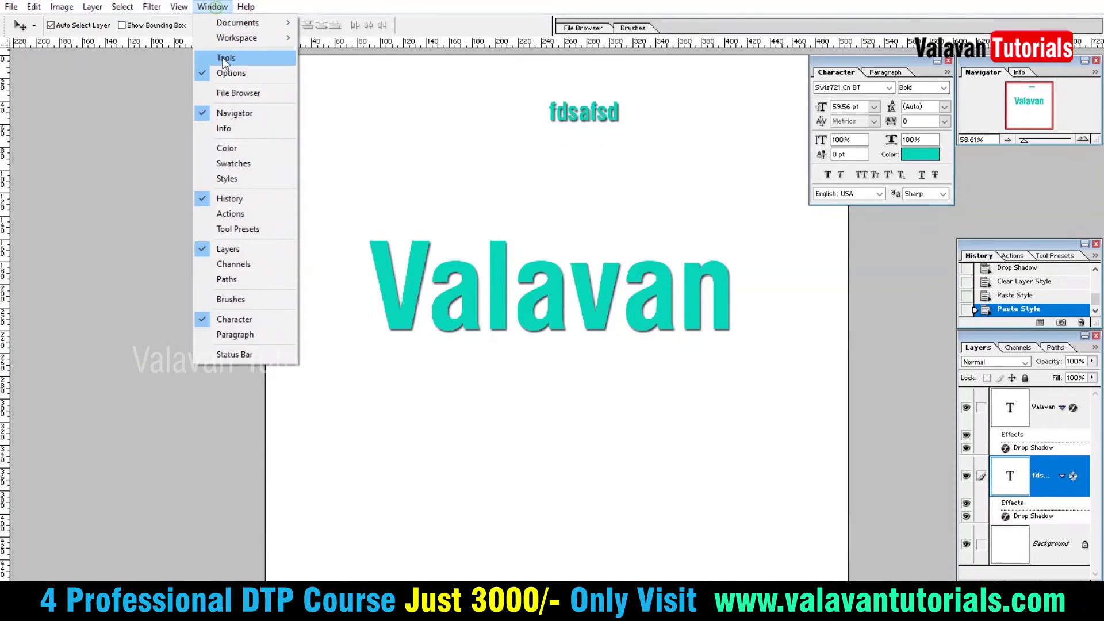
pyautogui.click(228, 72)
pyautogui.click(212, 7)
pyautogui.click(225, 111)
pyautogui.click(212, 7)
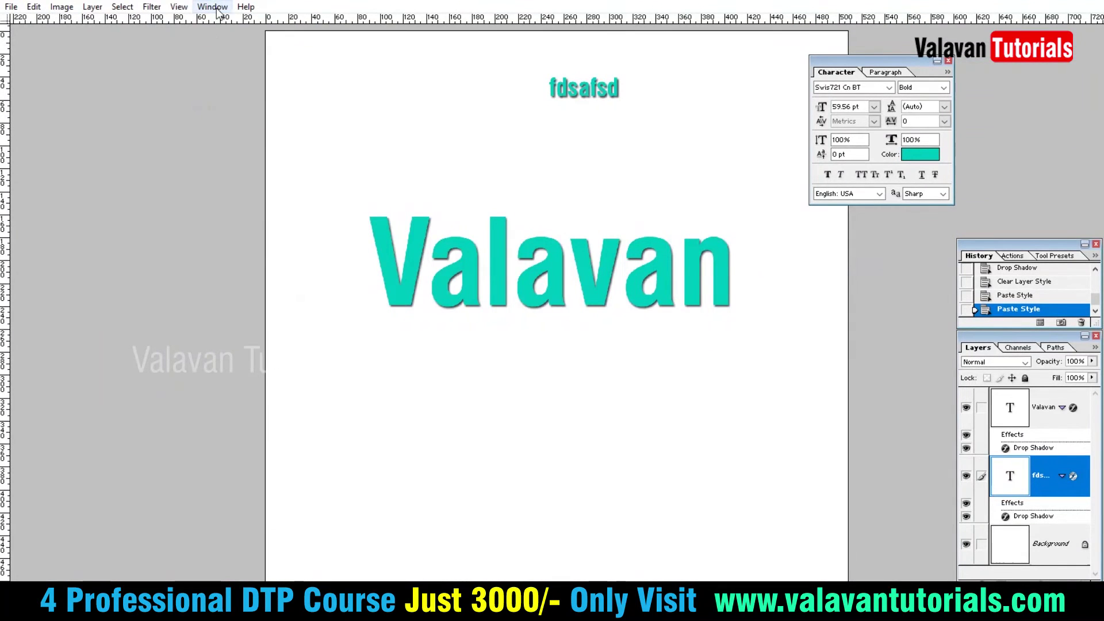
pyautogui.click(229, 199)
pyautogui.click(212, 7)
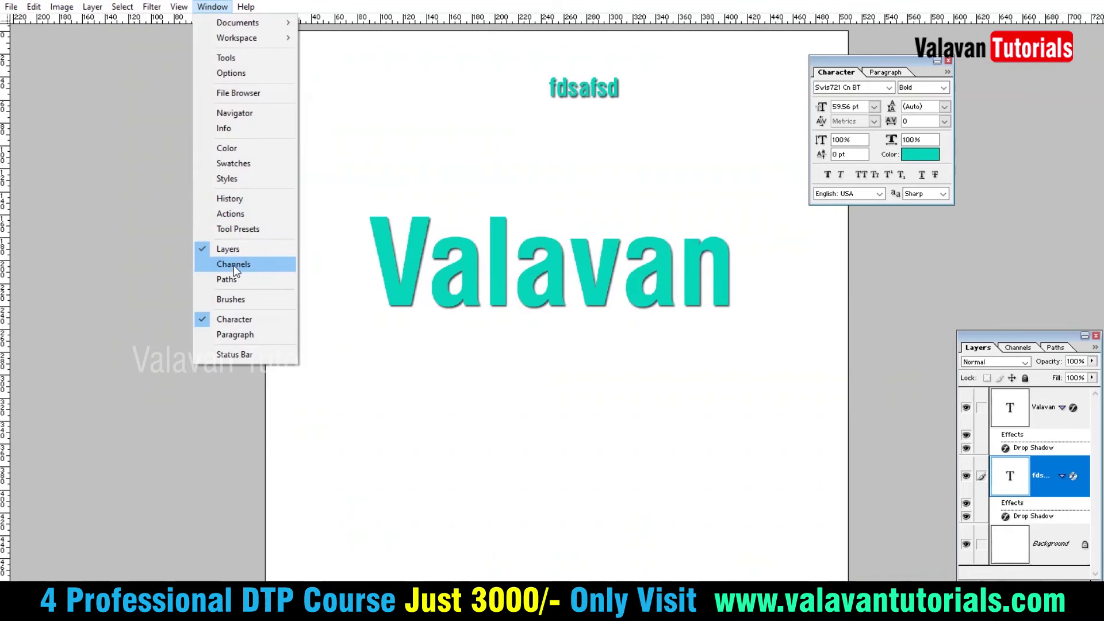
pyautogui.click(228, 249)
pyautogui.click(212, 7)
pyautogui.click(230, 319)
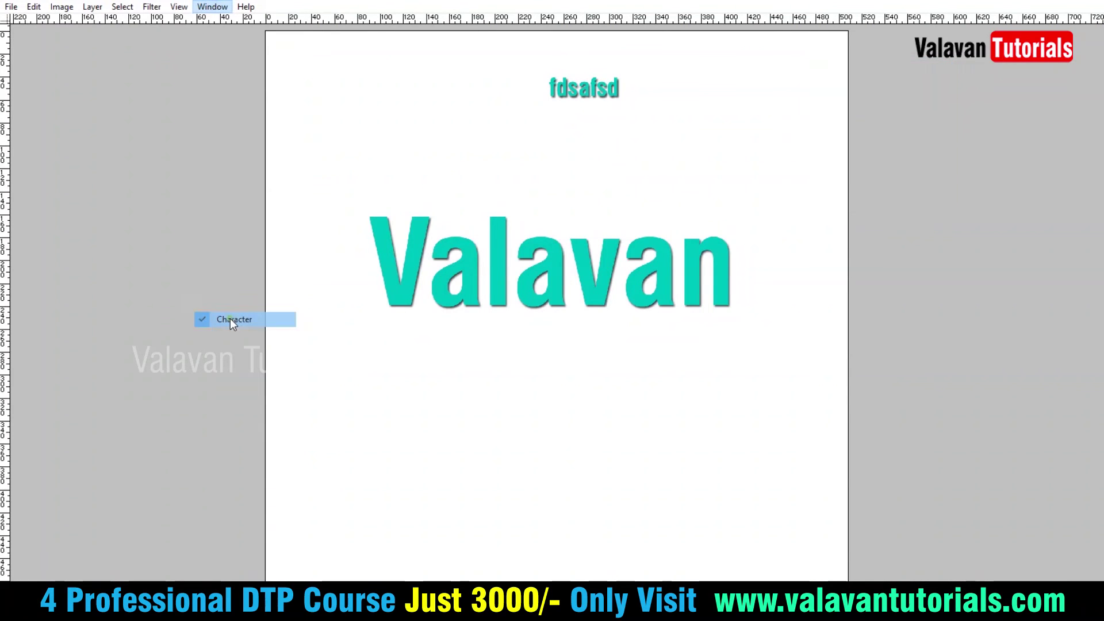
# Cycle full-screen modes and bring back the toolbox and Layers palette
pyautogui.press('f')
pyautogui.press('f')
pyautogui.press('f')
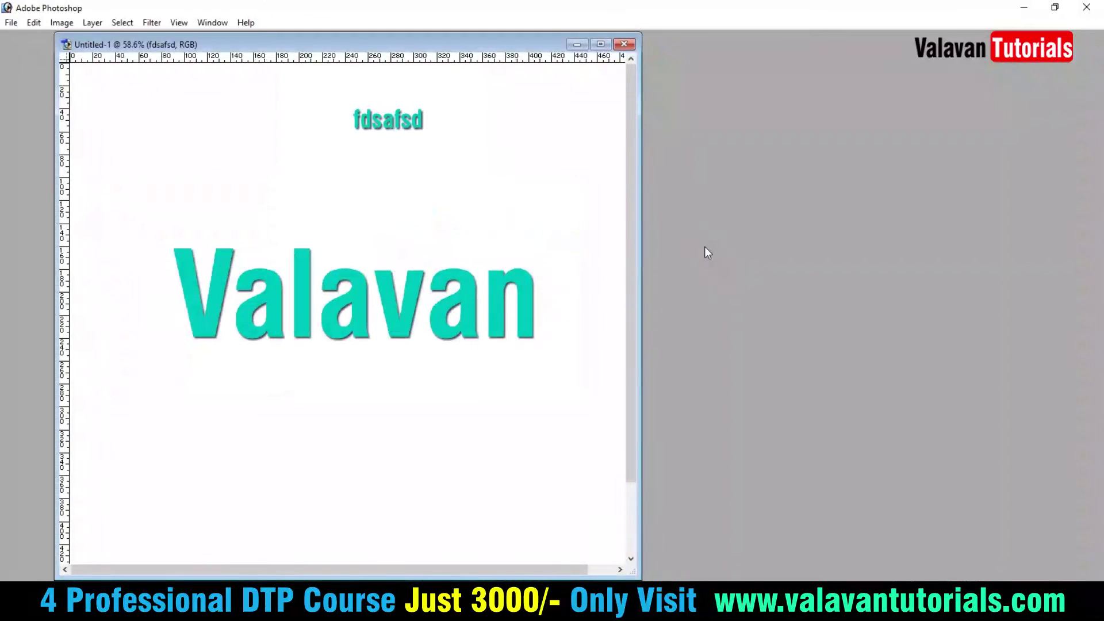
pyautogui.press('f')
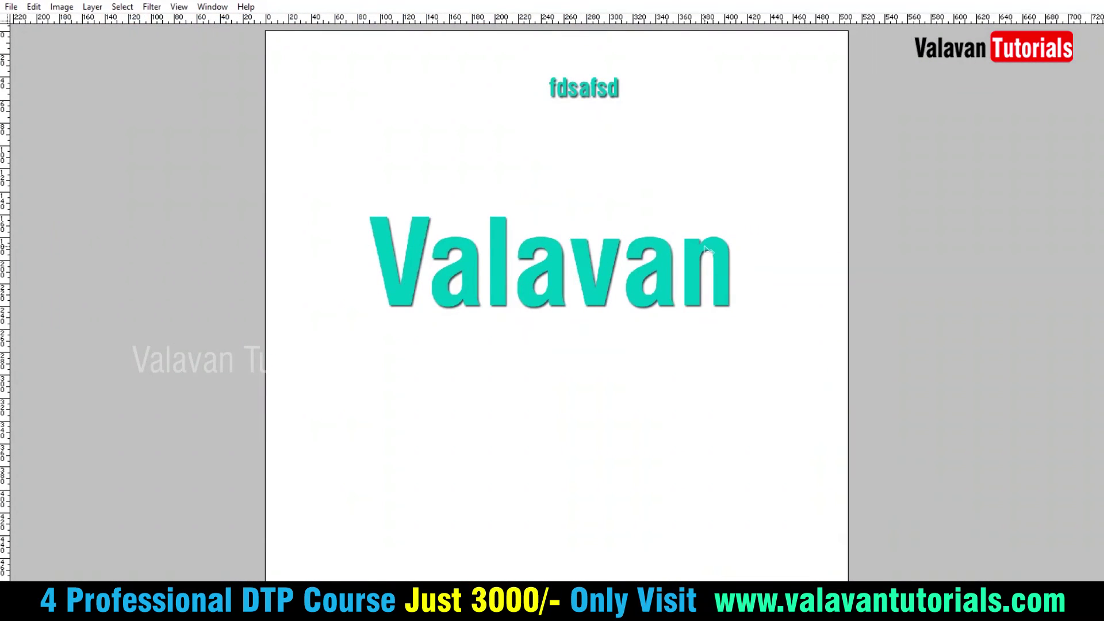
pyautogui.hotkey('alt', 'w')
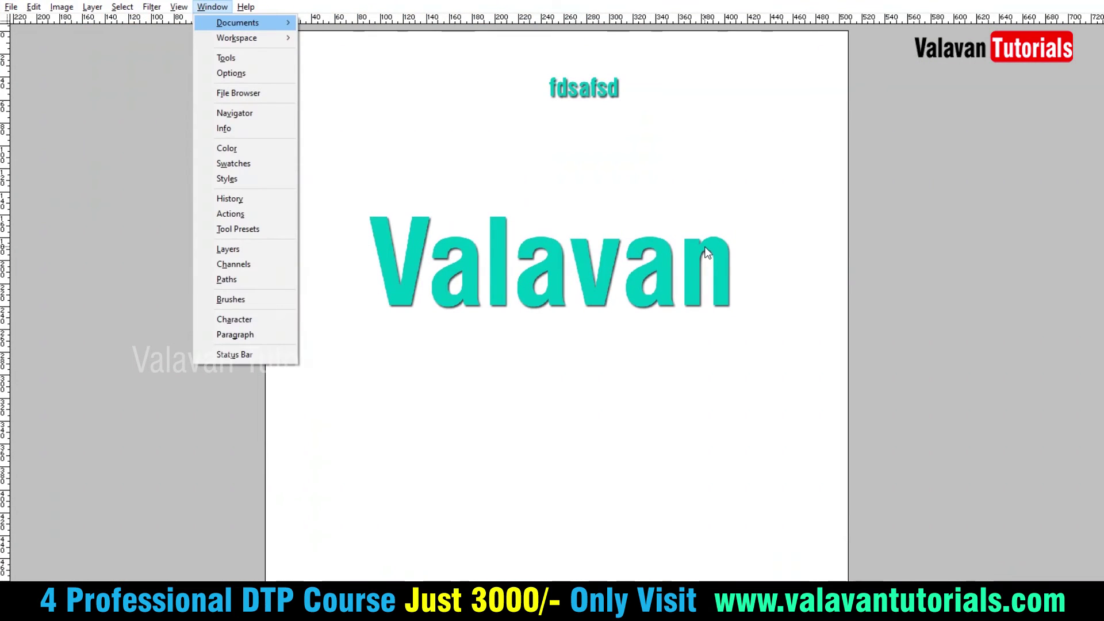
pyautogui.press('o')
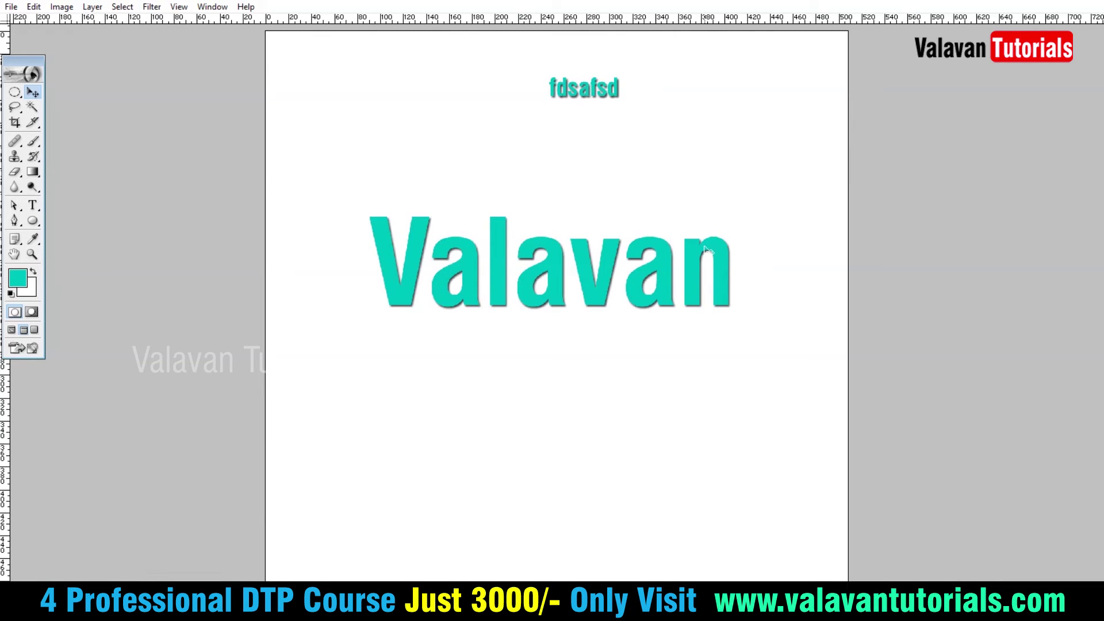
pyautogui.press('F7')
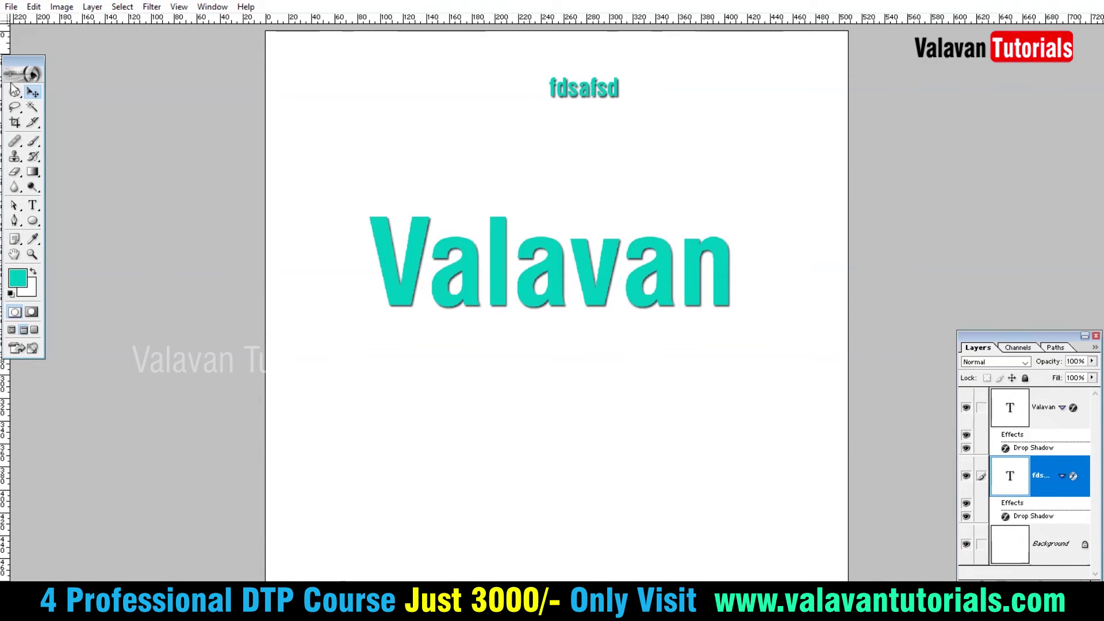
pyautogui.press('Tab')
pyautogui.press('Tab')
pyautogui.press('f')
pyautogui.press('f')
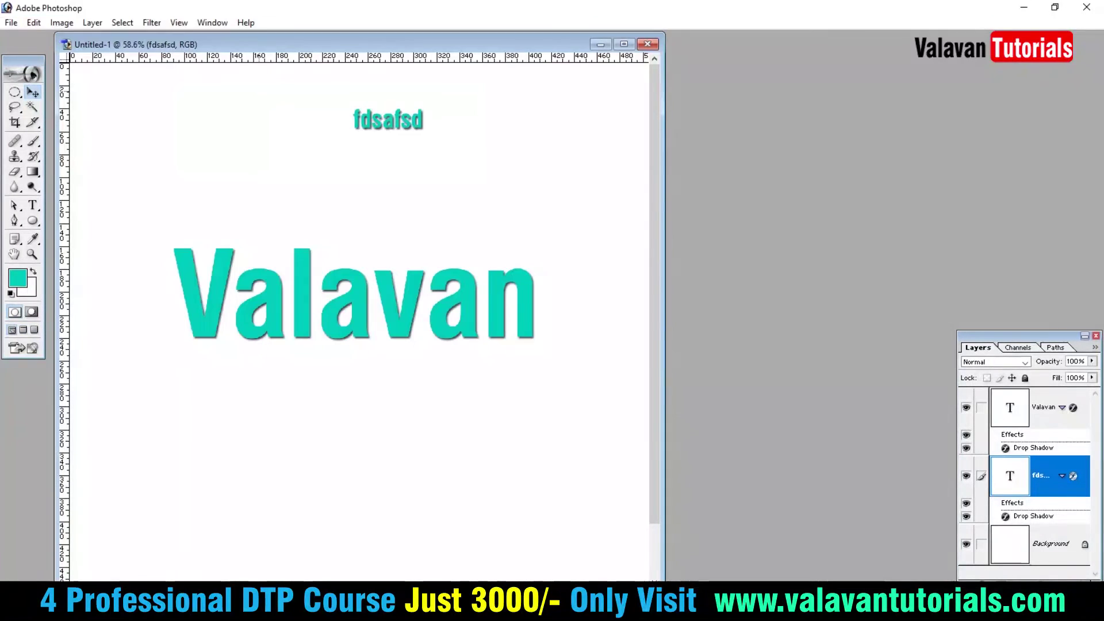
# Reset palette locations to default and settle on full-screen view with menu bar
pyautogui.click(212, 23)
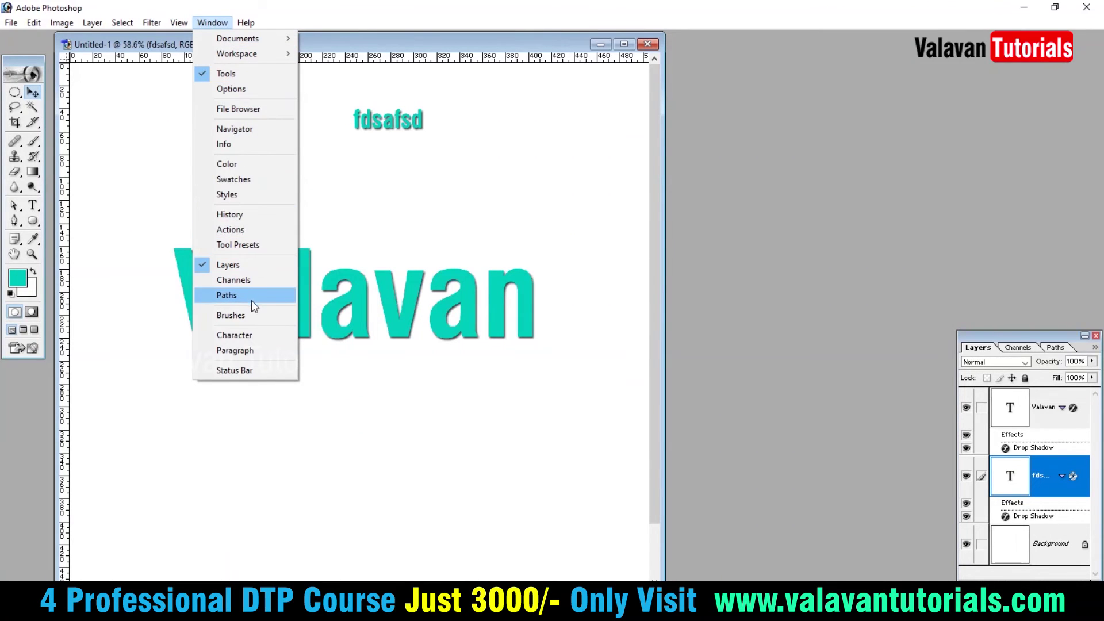
pyautogui.moveTo(237, 54)
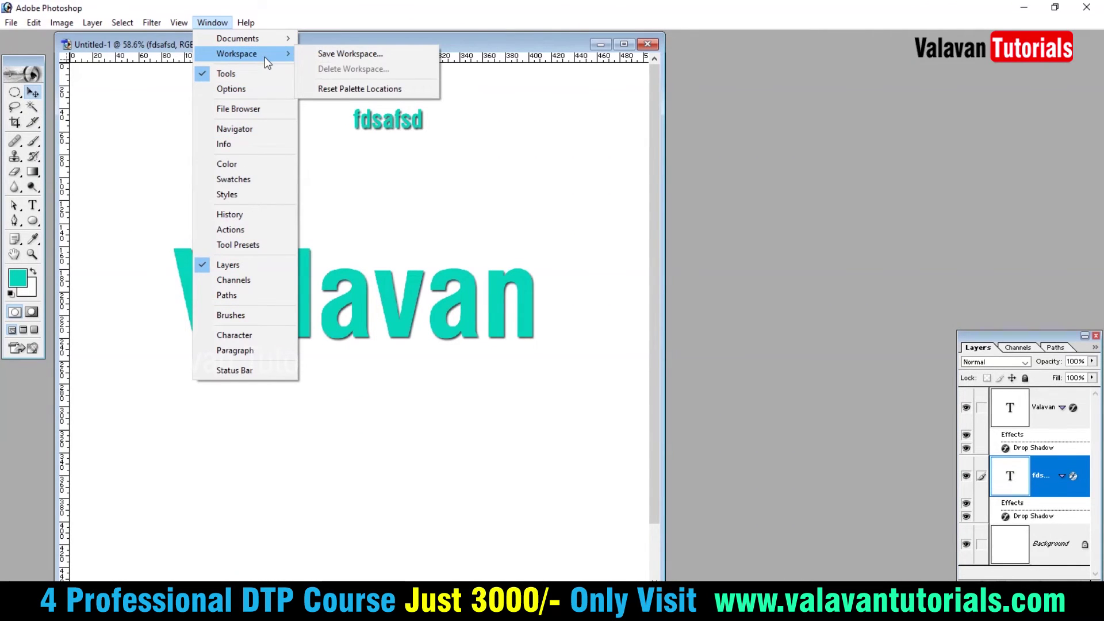
pyautogui.click(368, 88)
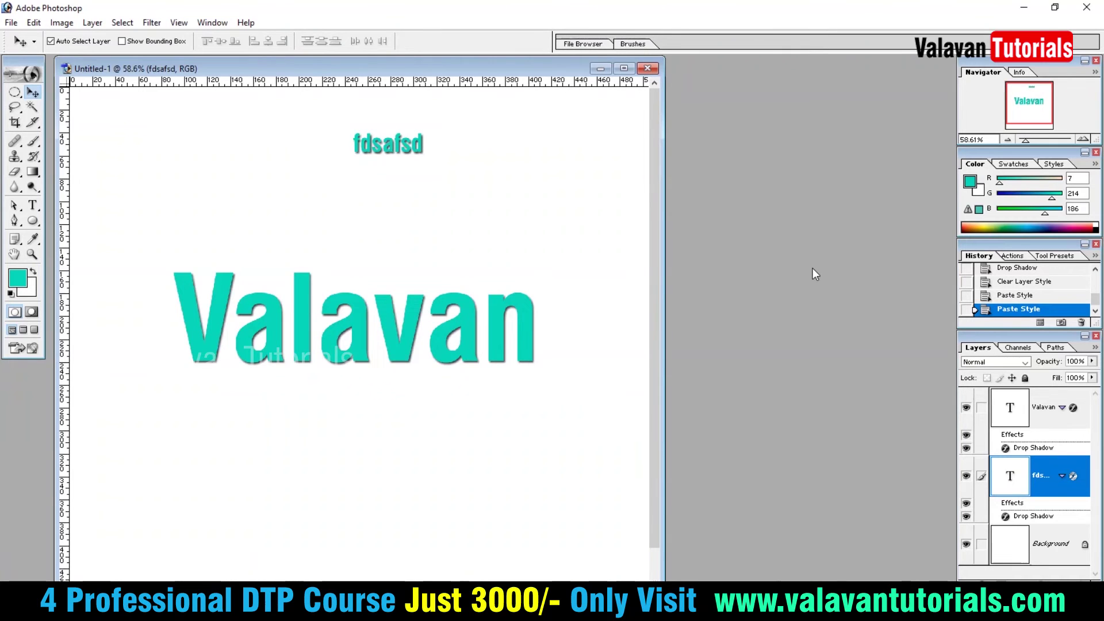
pyautogui.press('f')
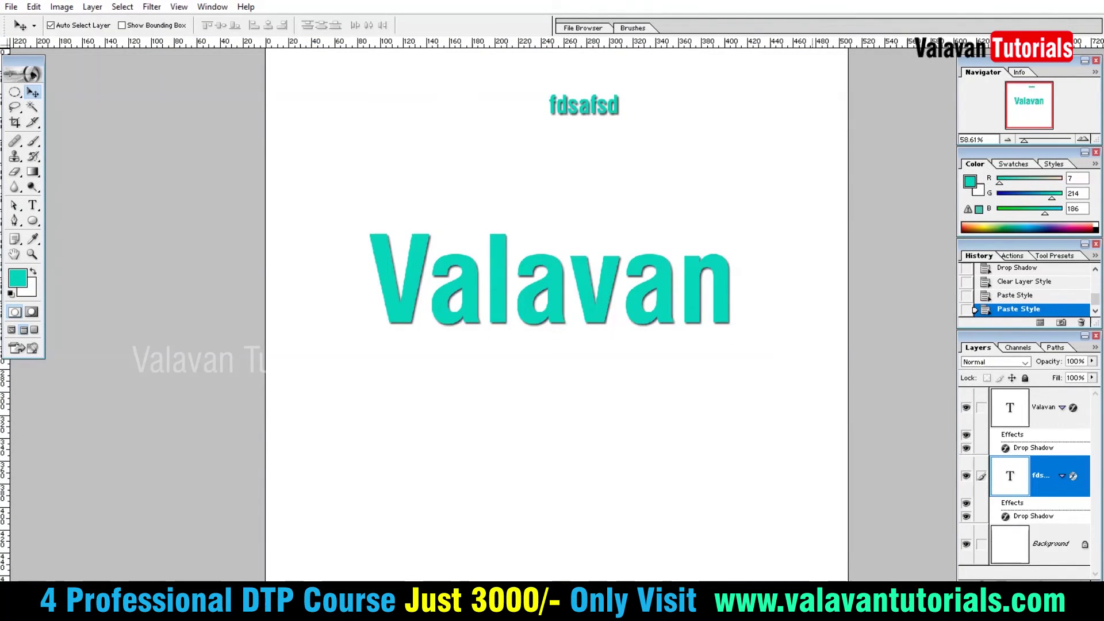
pyautogui.press('f')
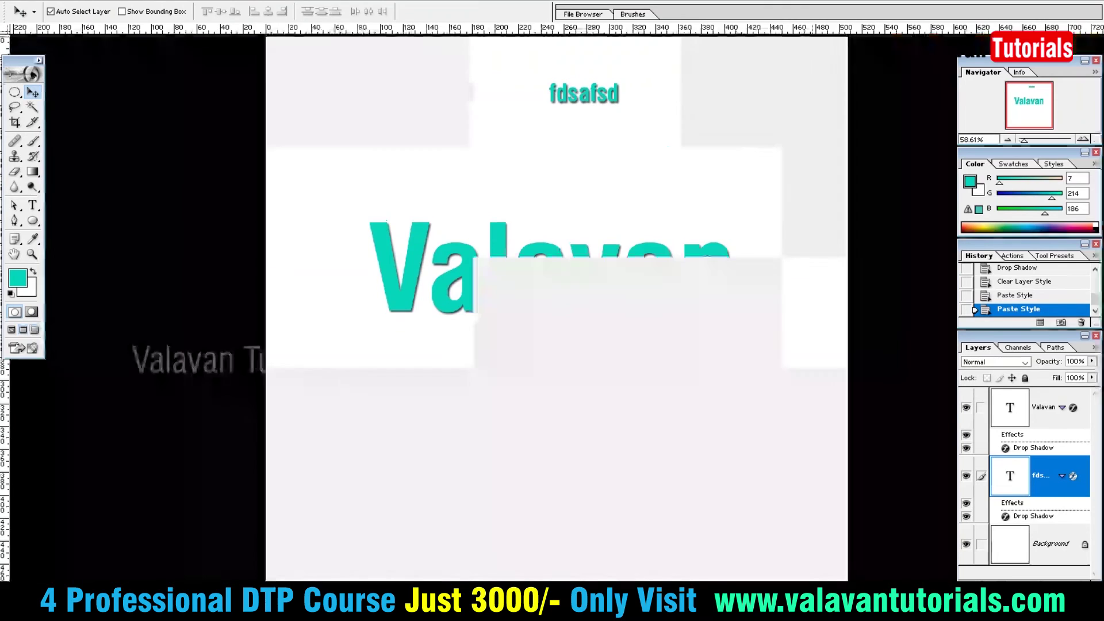
pyautogui.press('f')
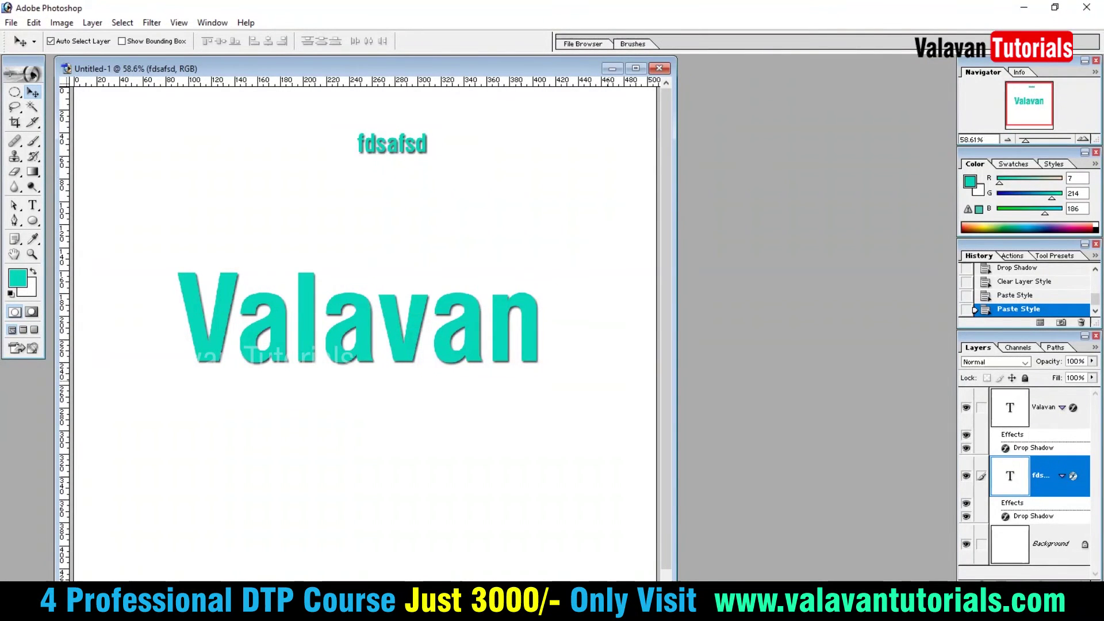
pyautogui.press('f')
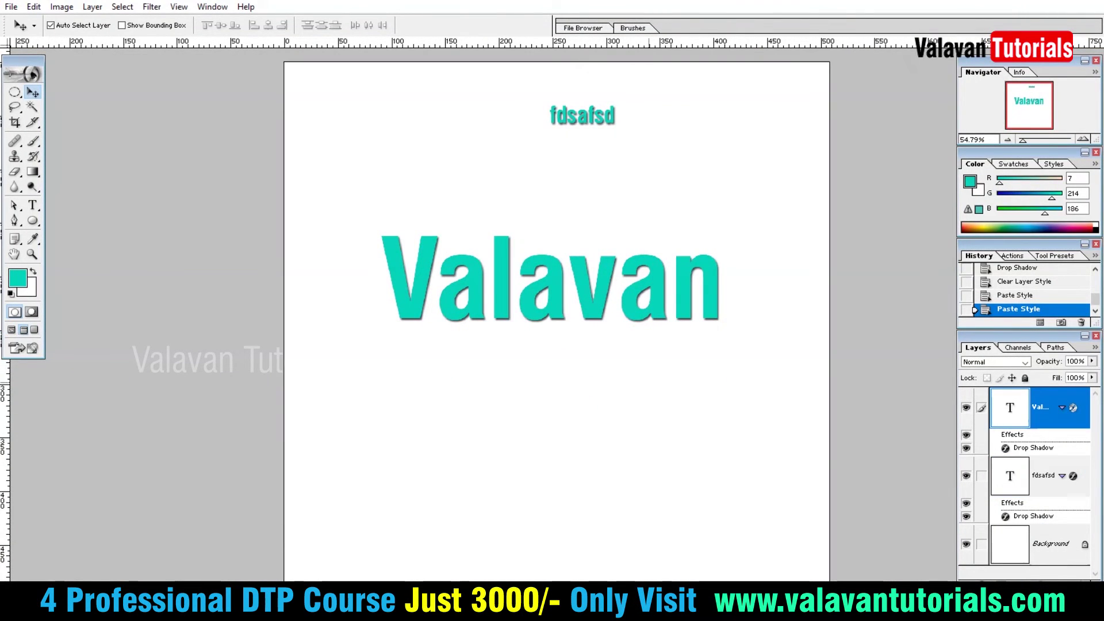
# Draw an oval selection on the lower canvas, add a new layer and fill it with teal
pyautogui.press('m')
pyautogui.moveTo(465, 387); pyautogui.dragTo(660, 549)
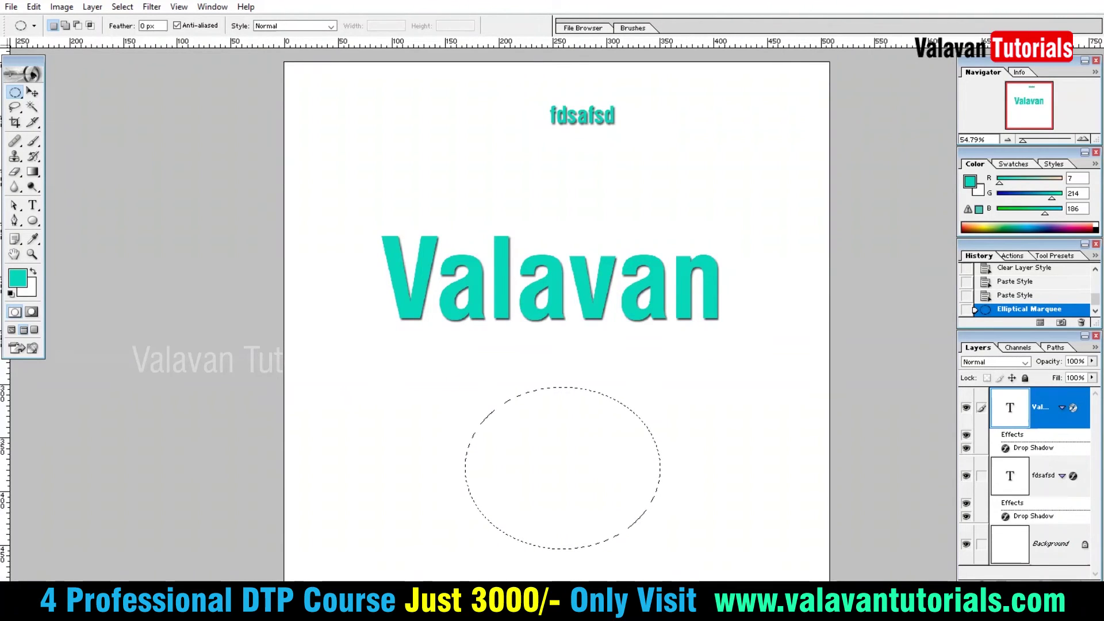
pyautogui.click(62, 7)
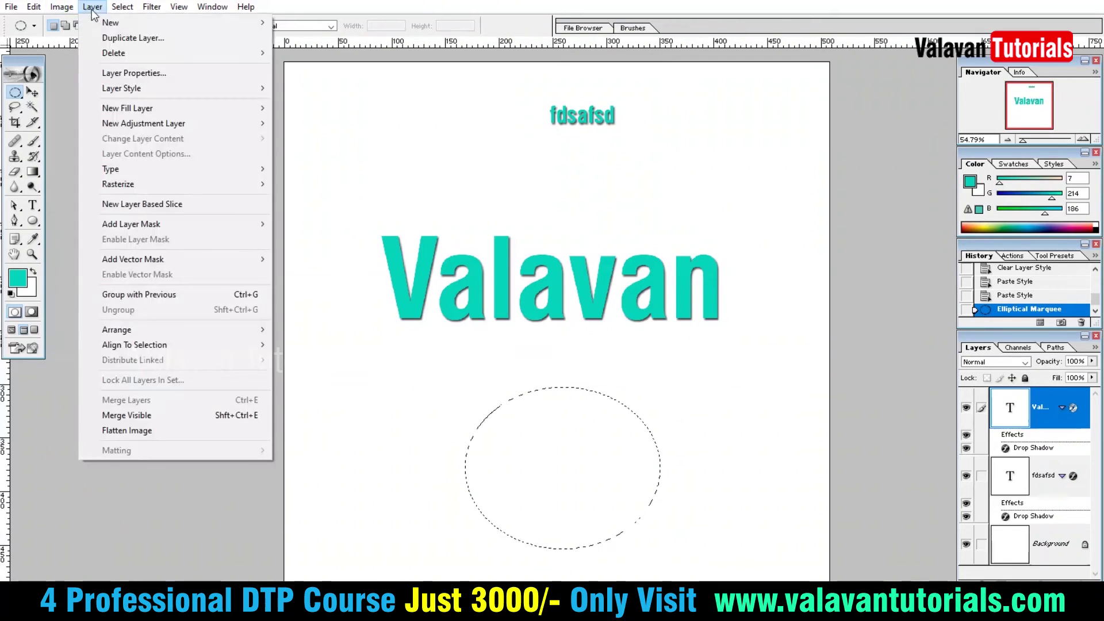
pyautogui.moveTo(111, 23)
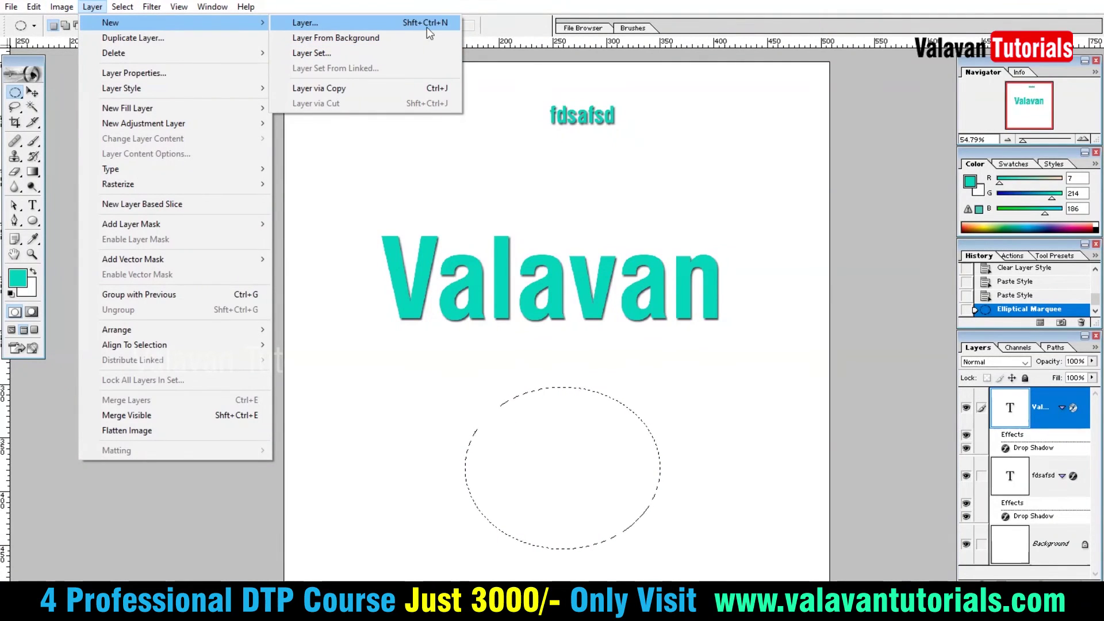
pyautogui.click(420, 23)
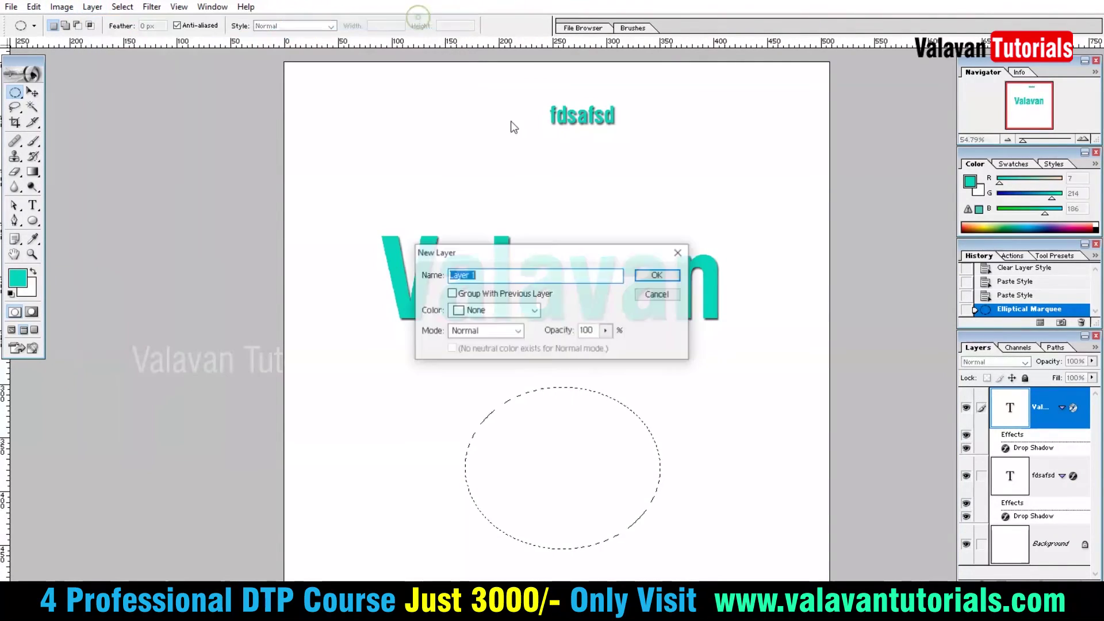
pyautogui.click(653, 274)
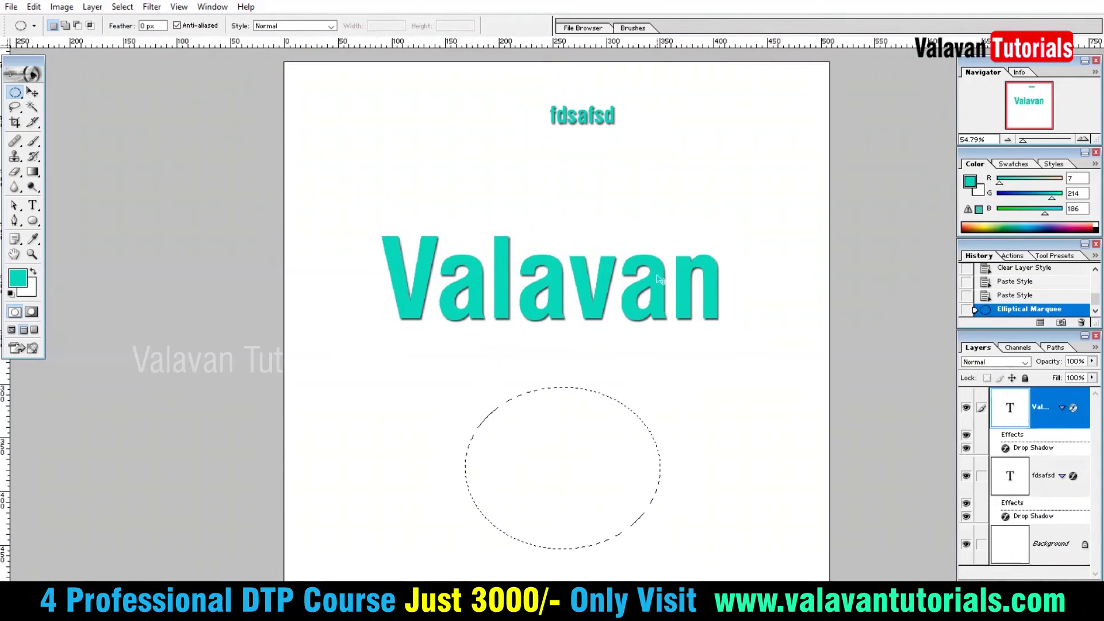
pyautogui.click(656, 276)
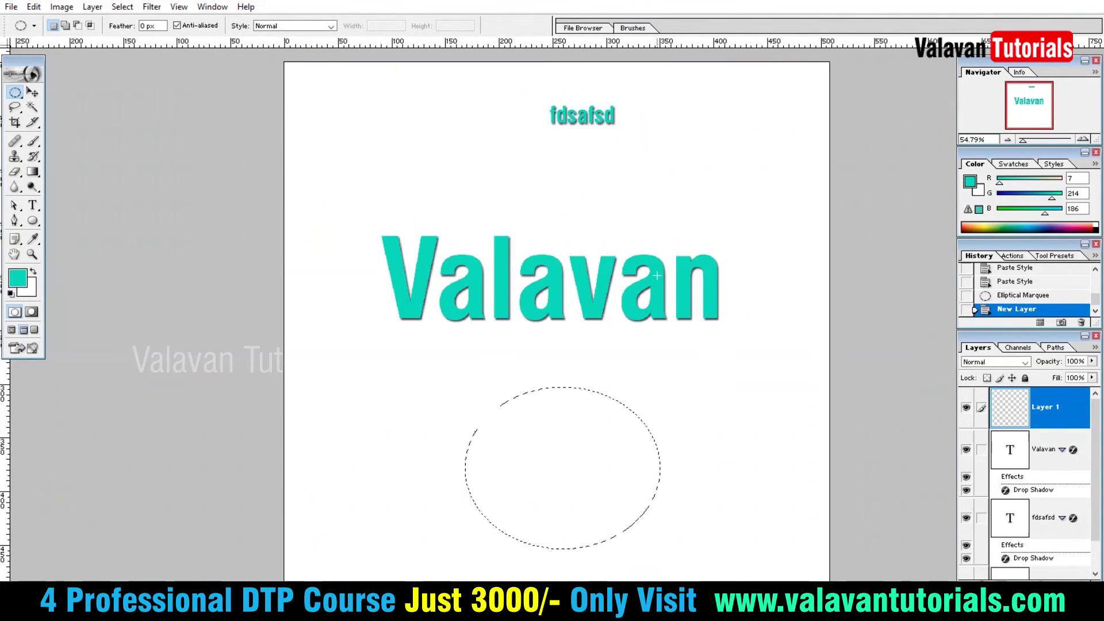
pyautogui.click(33, 7)
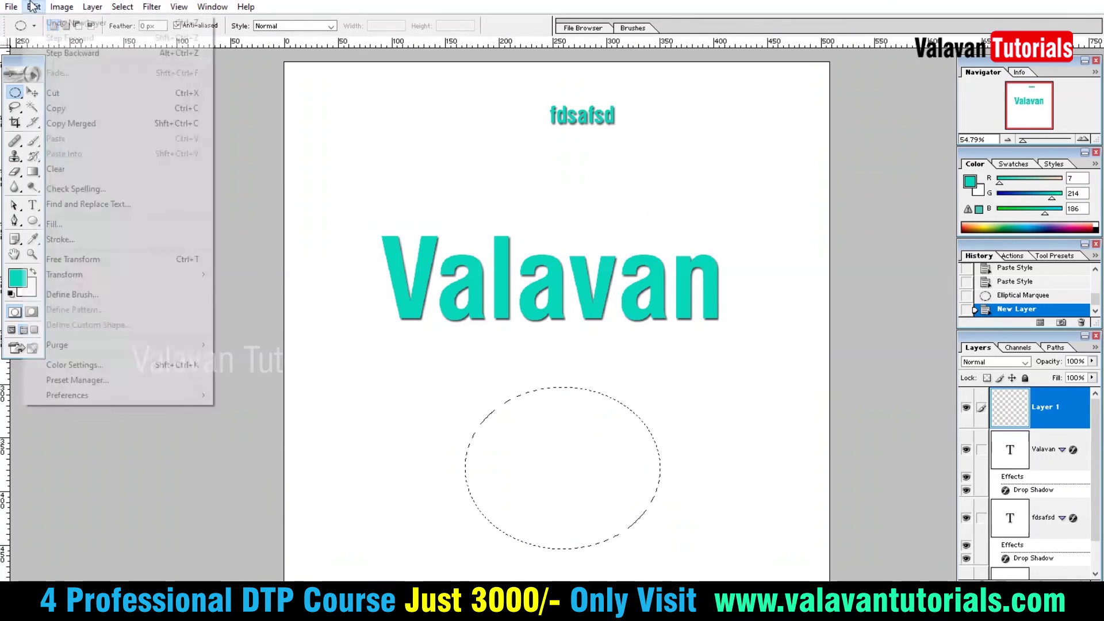
pyautogui.click(98, 225)
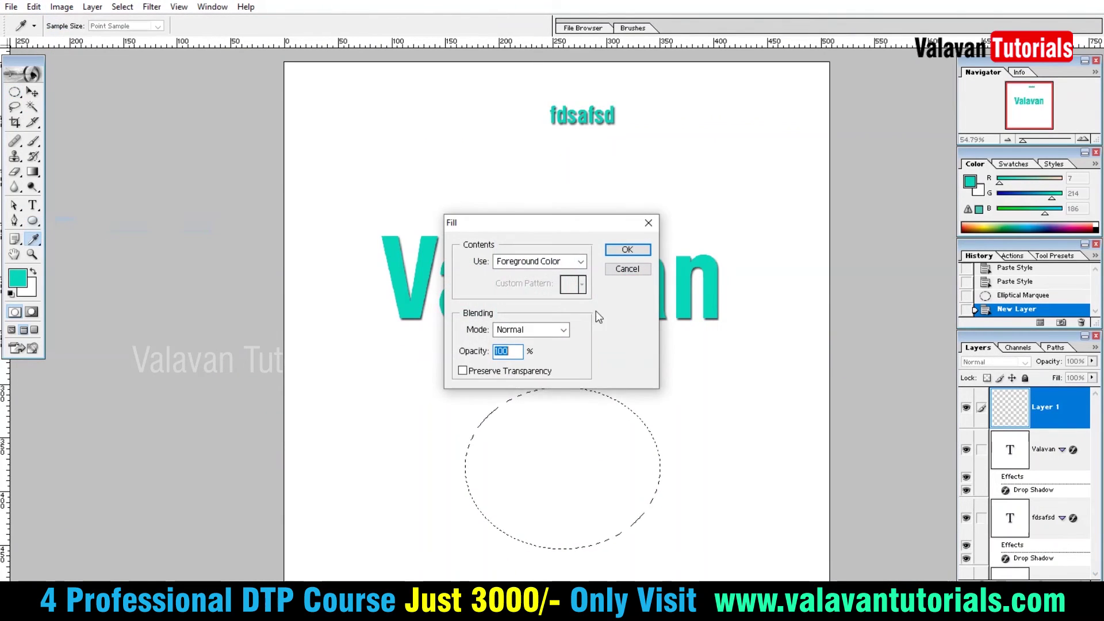
pyautogui.click(627, 249)
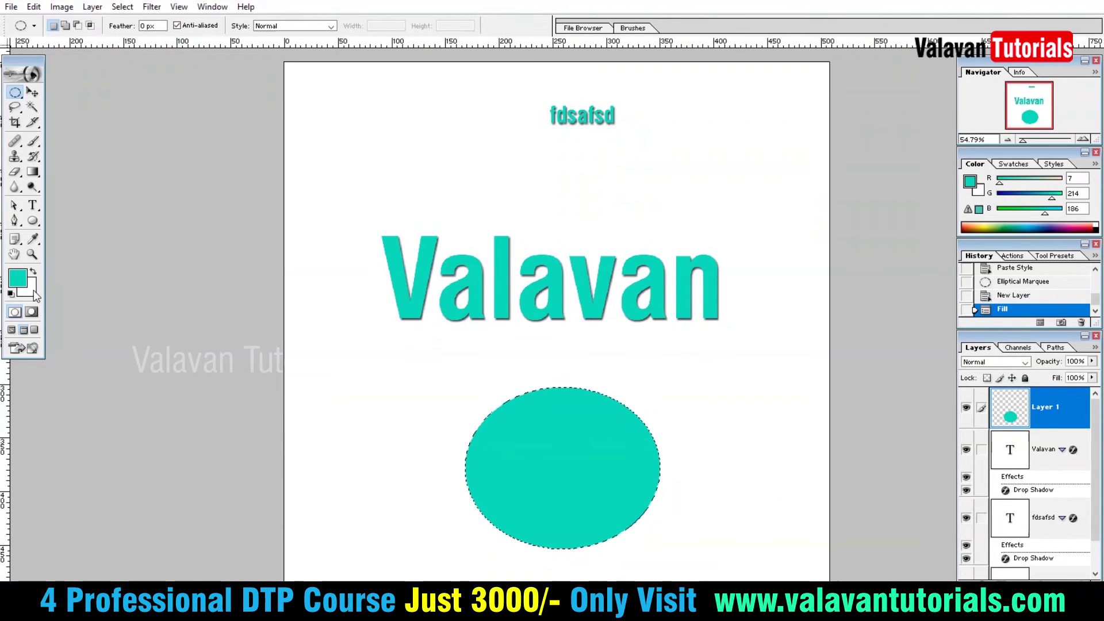
# Stroke the oval with a dark teal outline and deselect
pyautogui.click(33, 7)
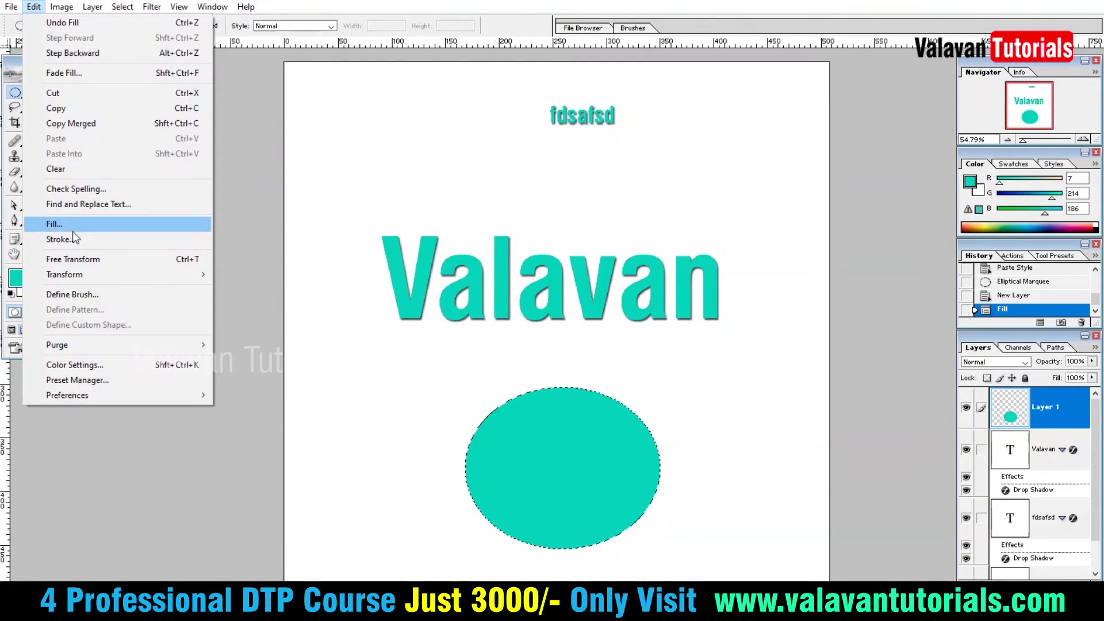
pyautogui.click(58, 239)
pyautogui.click(514, 272)
pyautogui.click(509, 439)
pyautogui.click(636, 293)
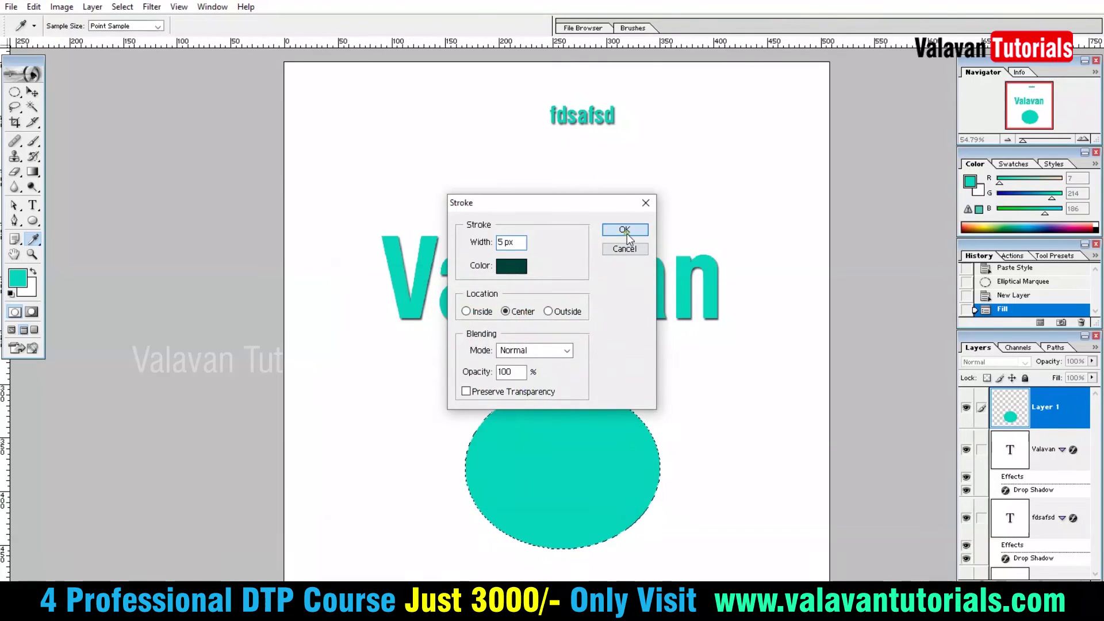
pyautogui.click(625, 229)
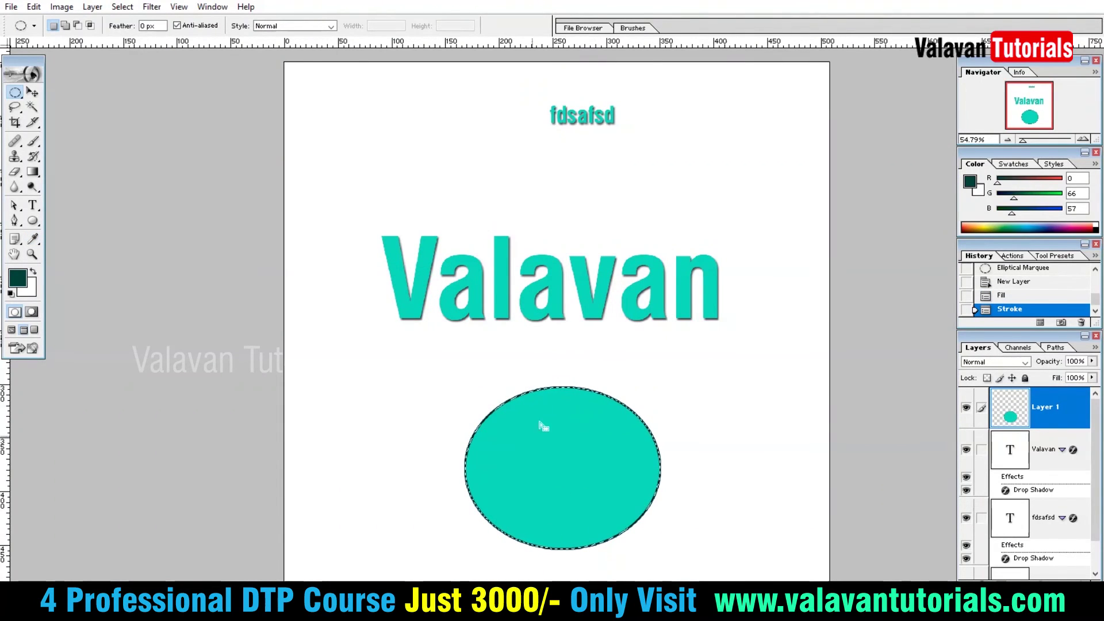
pyautogui.click(583, 464)
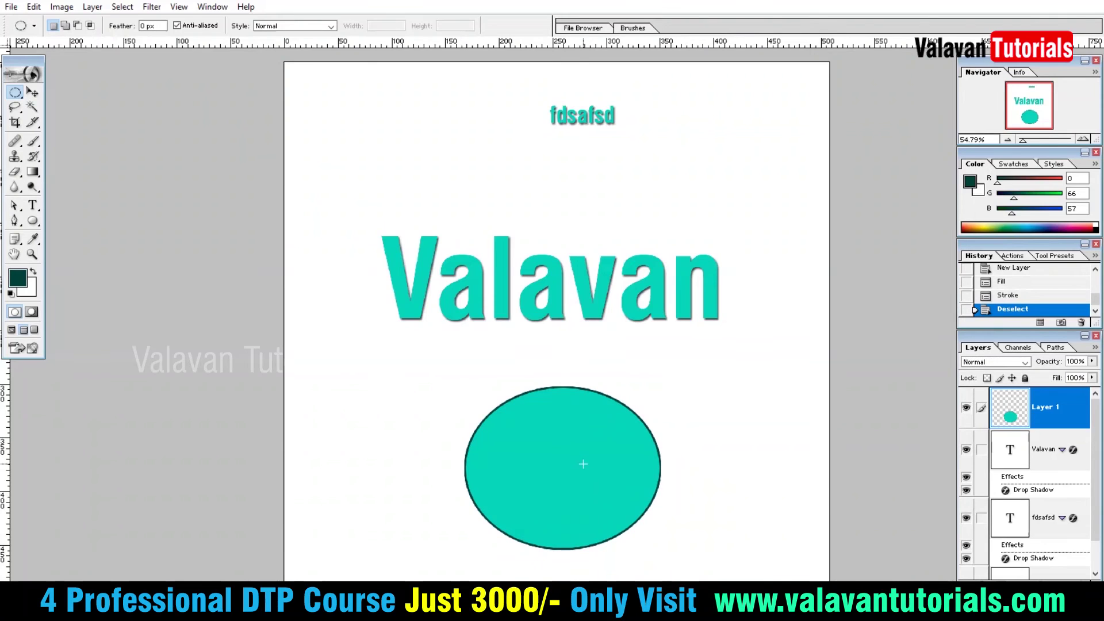
# Fill an oval at the upper left with dark teal on a new layer
pyautogui.moveTo(339, 96); pyautogui.dragTo(507, 223)
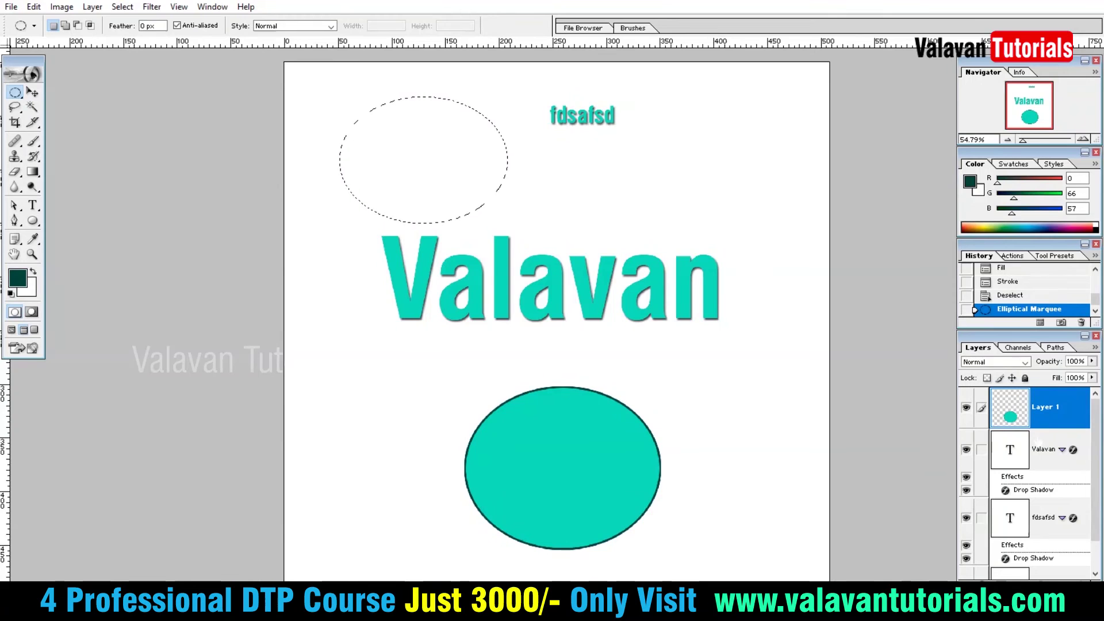
pyautogui.hotkey('ctrl', 'shift', 'n')
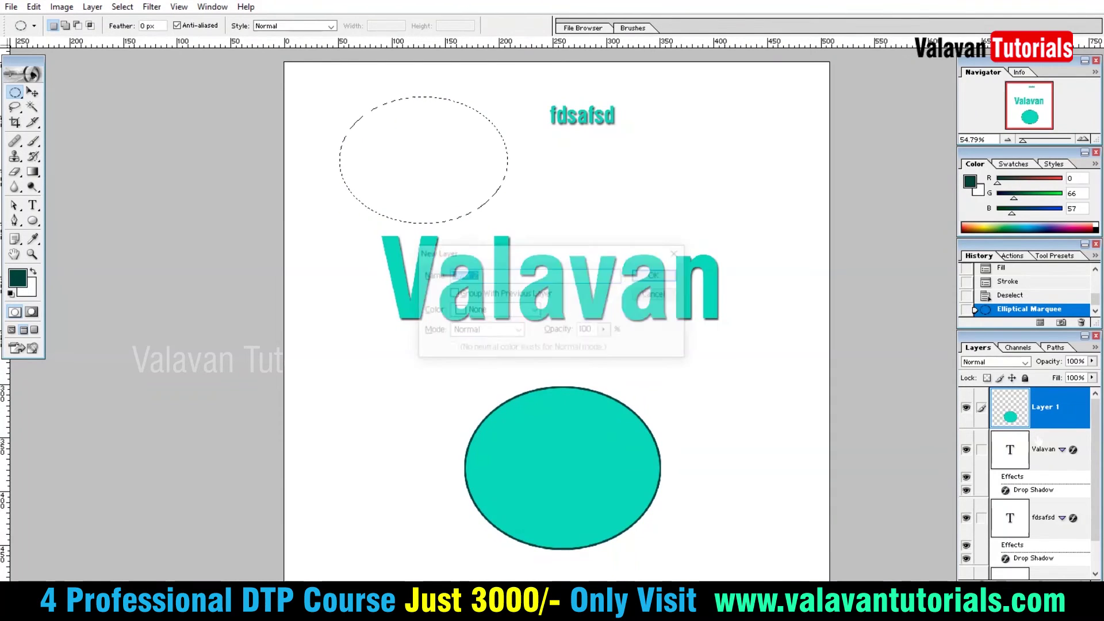
pyautogui.press('Return')
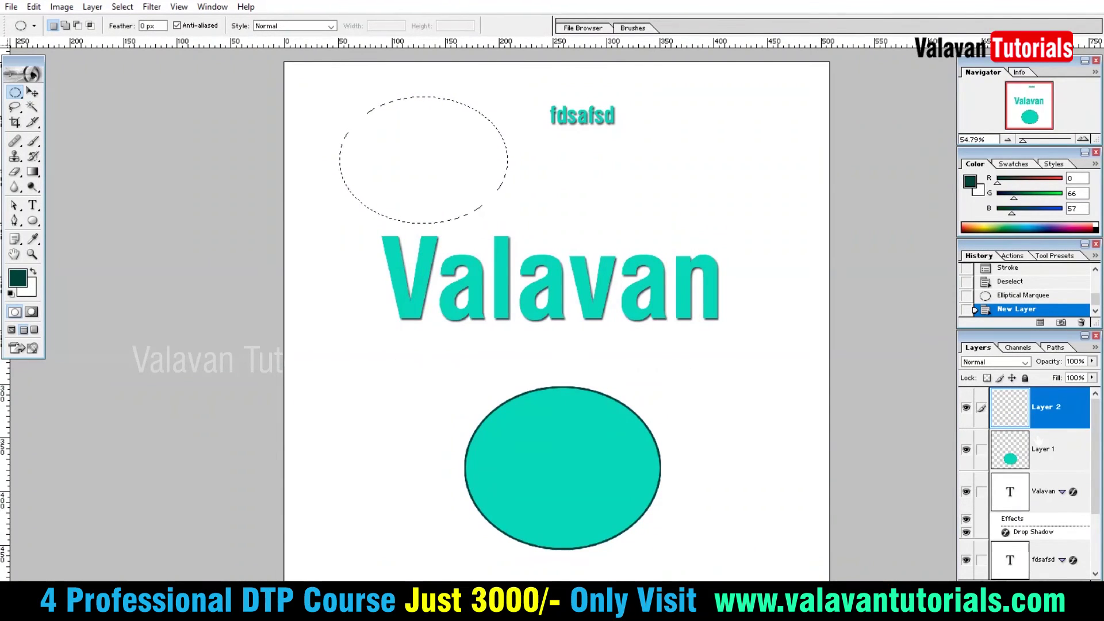
pyautogui.hotkey('alt', 'BackSpace')
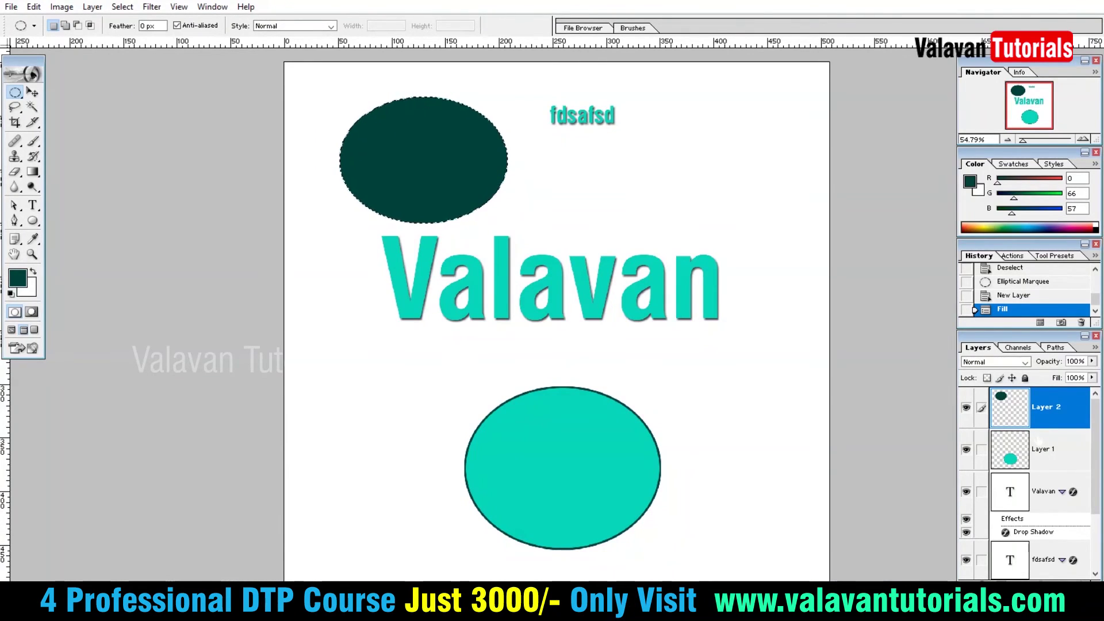
# Stroke the dark oval with a cyan outline and deselect
pyautogui.hotkey('alt', 'e')
pyautogui.press('Escape')
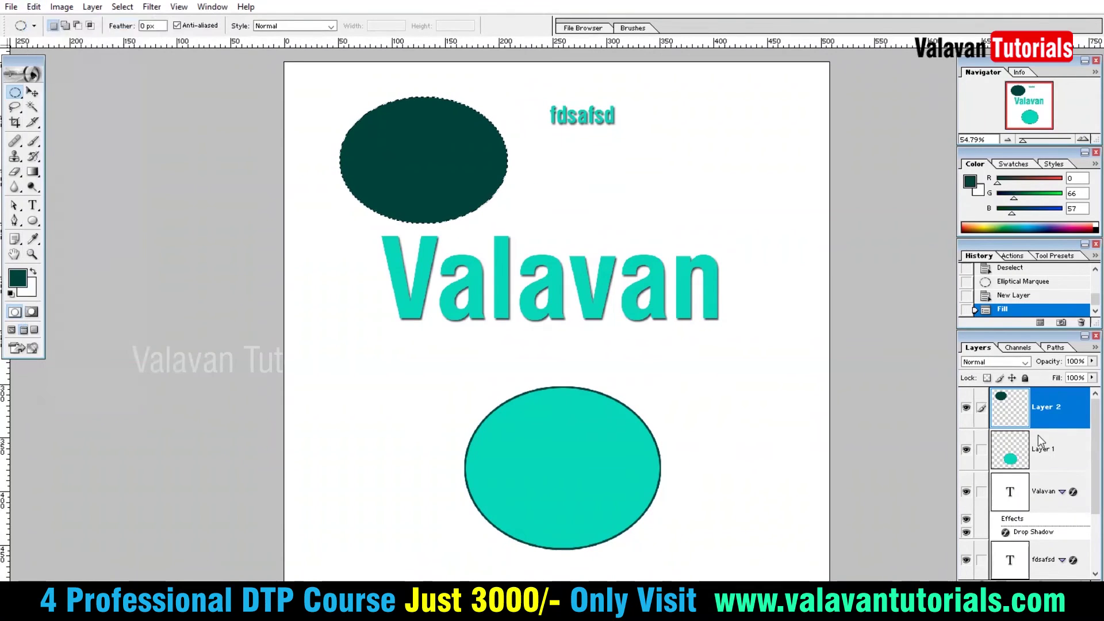
pyautogui.click(512, 266)
pyautogui.click(629, 299)
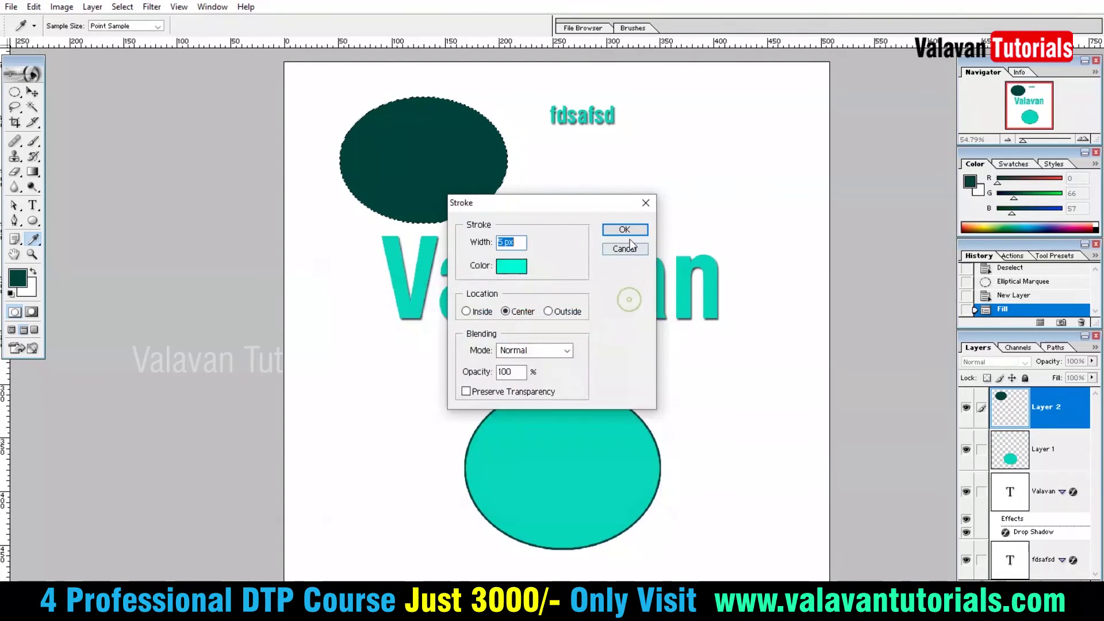
pyautogui.click(625, 230)
pyautogui.hotkey('ctrl', 'd')
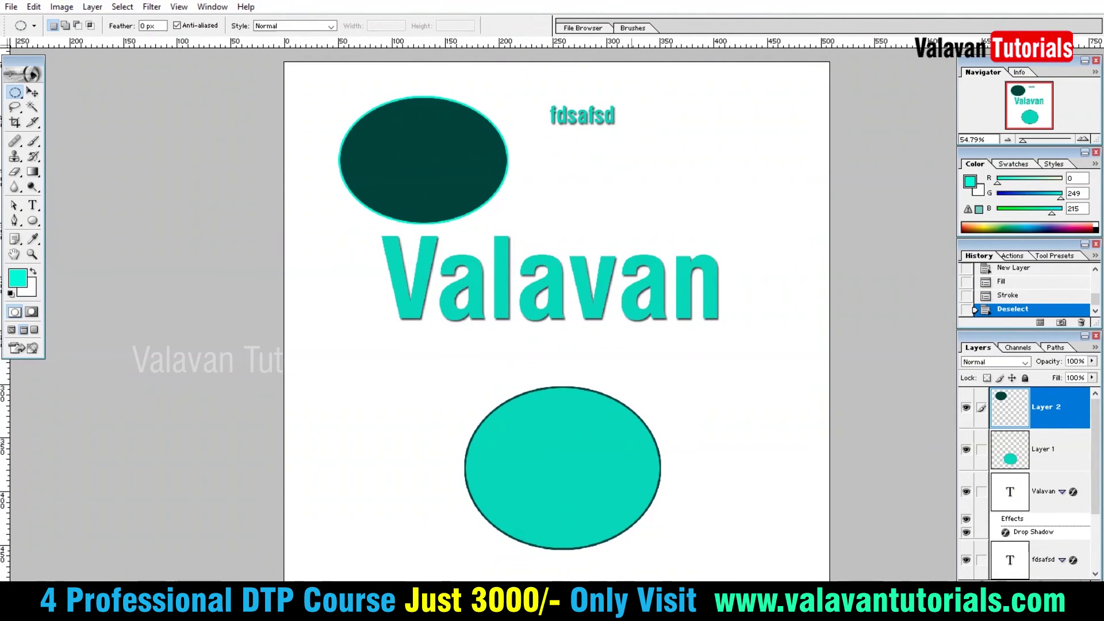
# Move the outlined teal oval up and right, and mark an oval area at lower left
pyautogui.press('v')
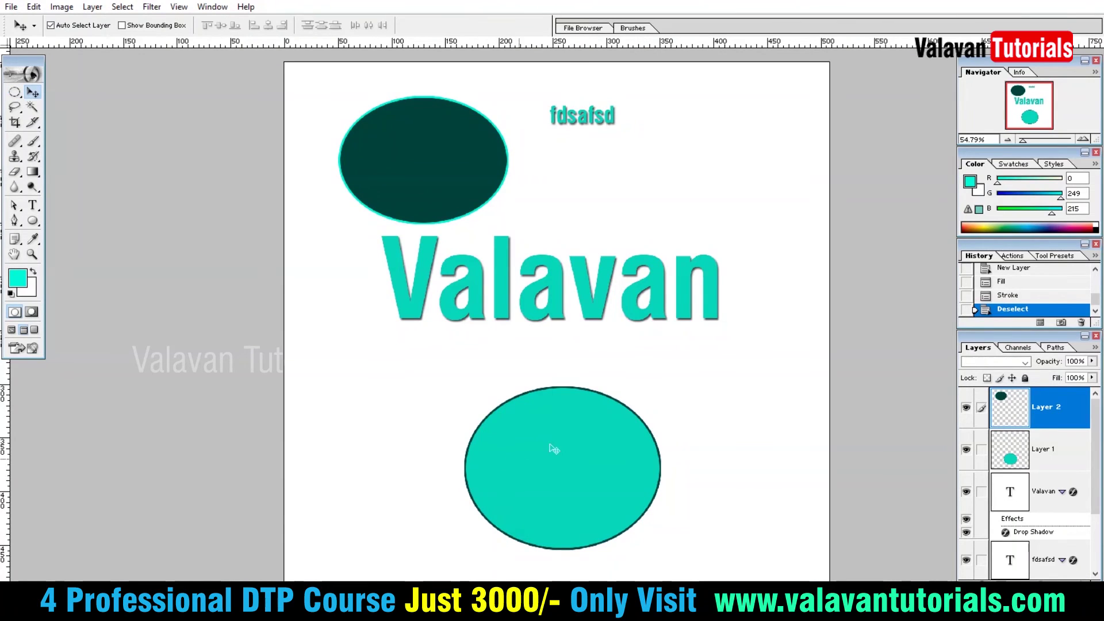
pyautogui.moveTo(552, 447); pyautogui.dragTo(705, 397)
pyautogui.press('m')
pyautogui.moveTo(354, 417); pyautogui.dragTo(543, 569)
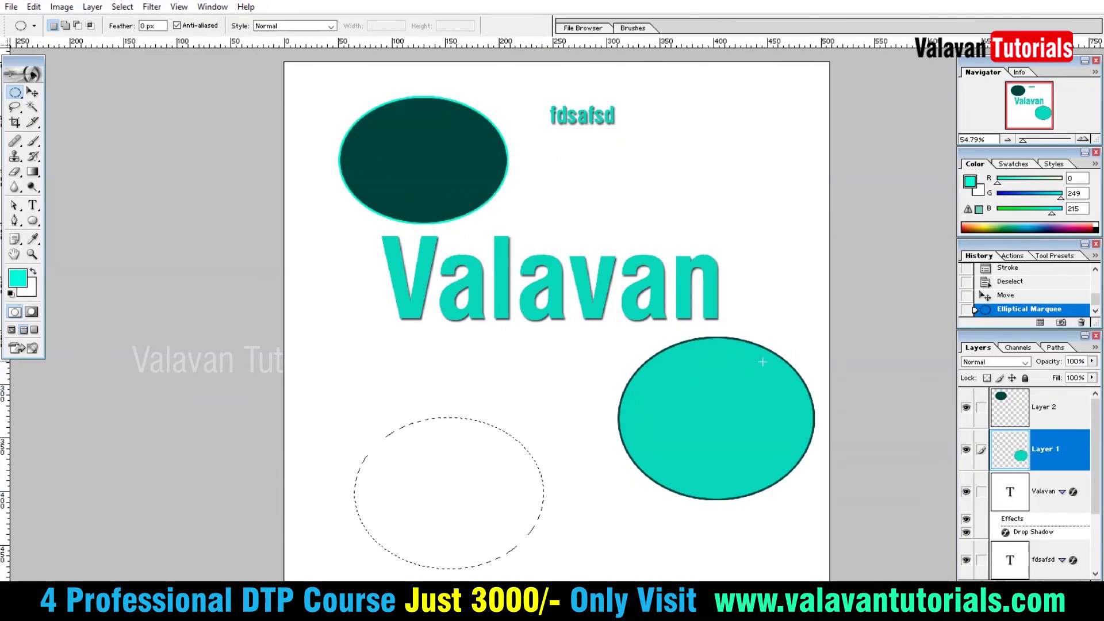
# On a new layer, feather the oval by 20, fill it with cyan and deselect
pyautogui.hotkey('ctrl', 'shift', 'alt', 'n')
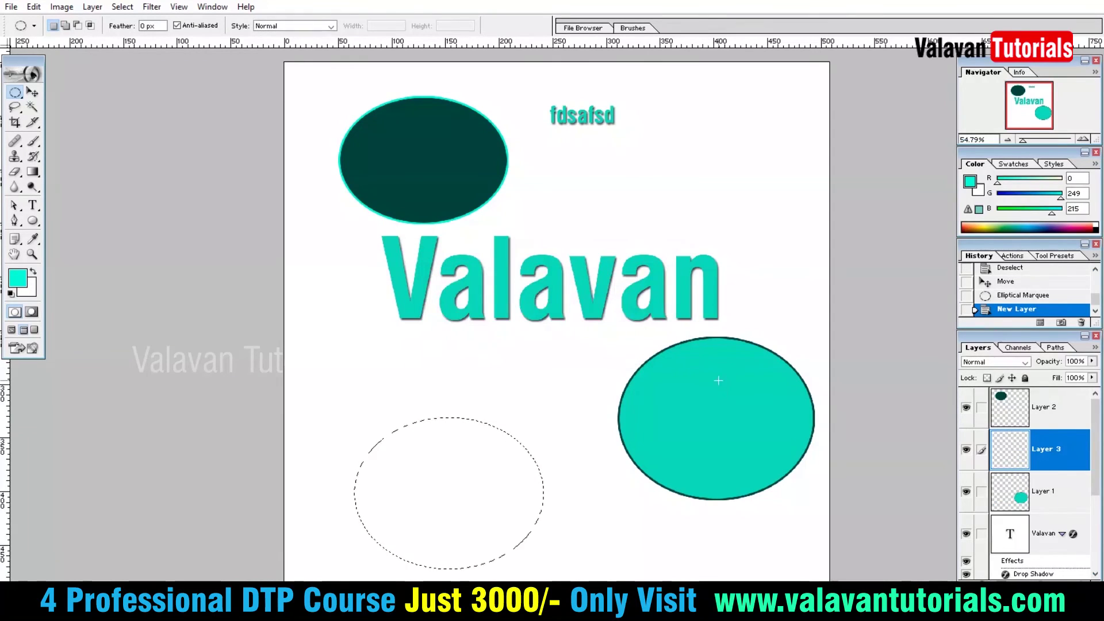
pyautogui.click(92, 7)
pyautogui.moveTo(122, 7)
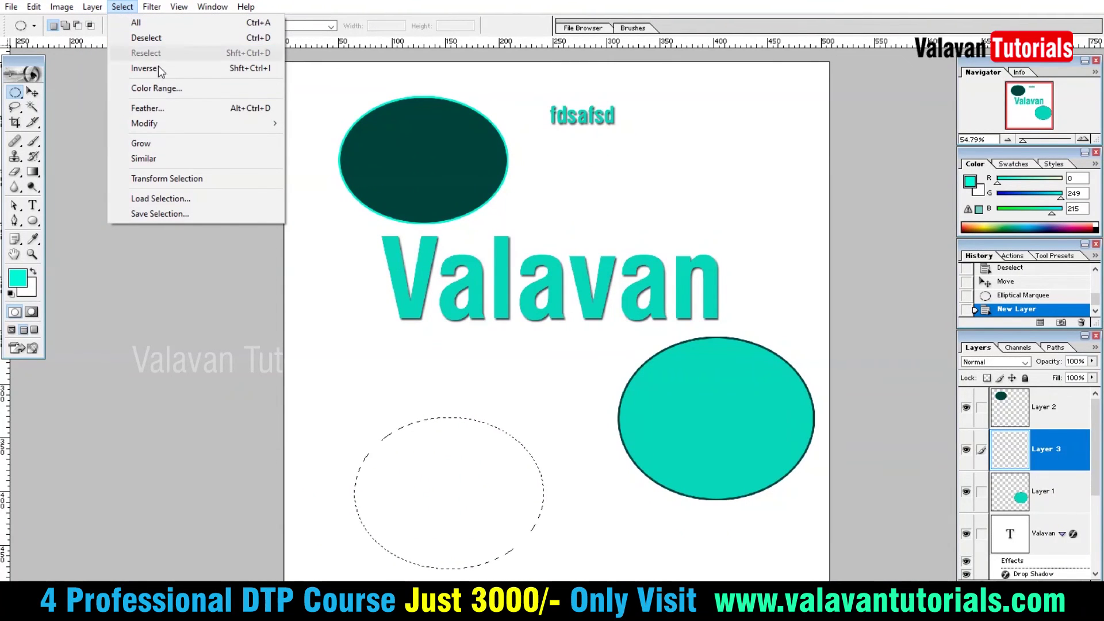
pyautogui.click(192, 108)
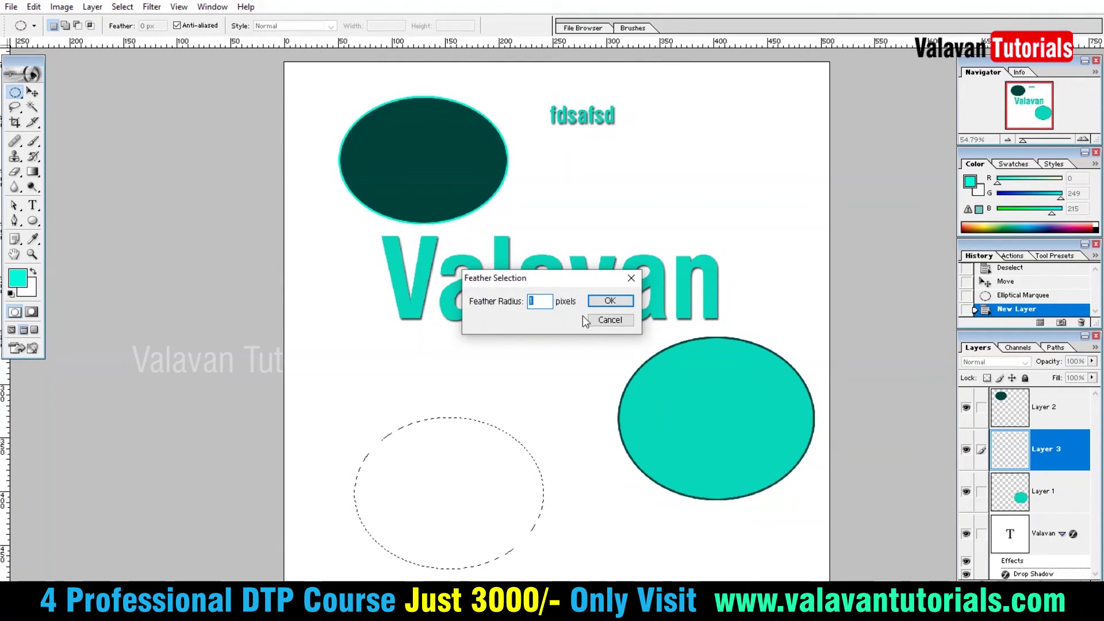
pyautogui.write('20')
pyautogui.press('Return')
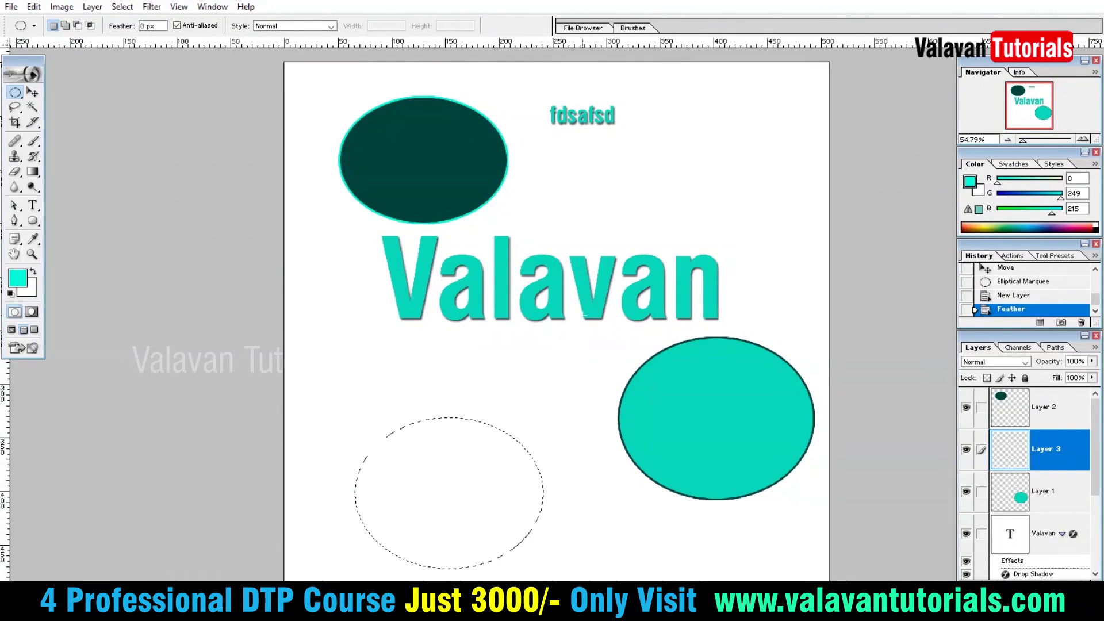
pyautogui.hotkey('alt', 'BackSpace')
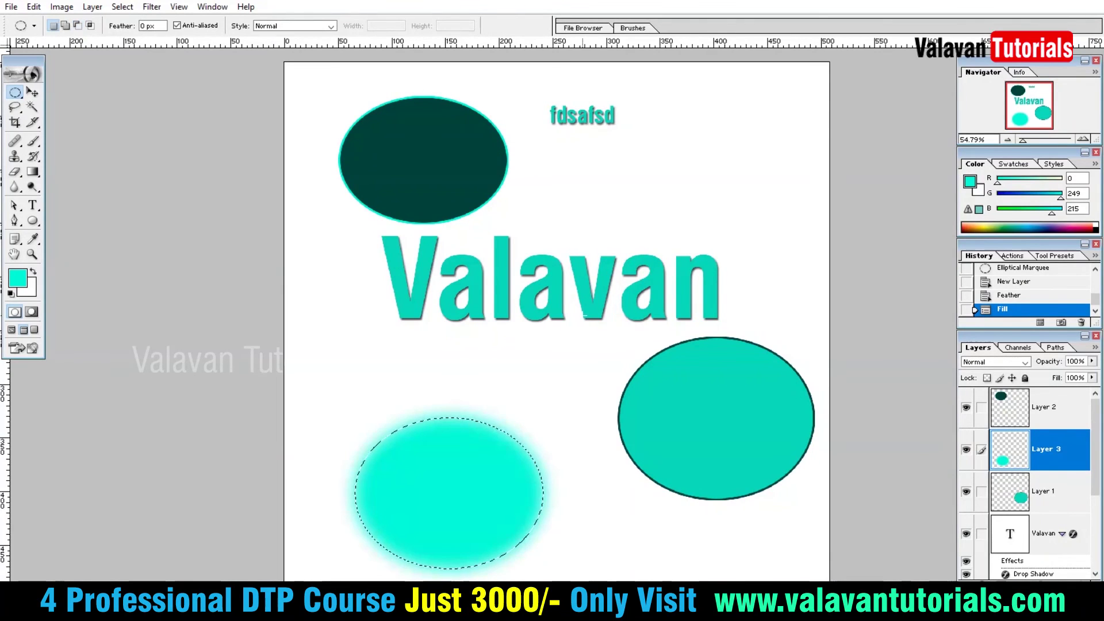
pyautogui.hotkey('ctrl', 'd')
# Drag the cyan glow and Layer 1's outlined teal oval into a side-by-side row beneath Valavan
pyautogui.press('z')
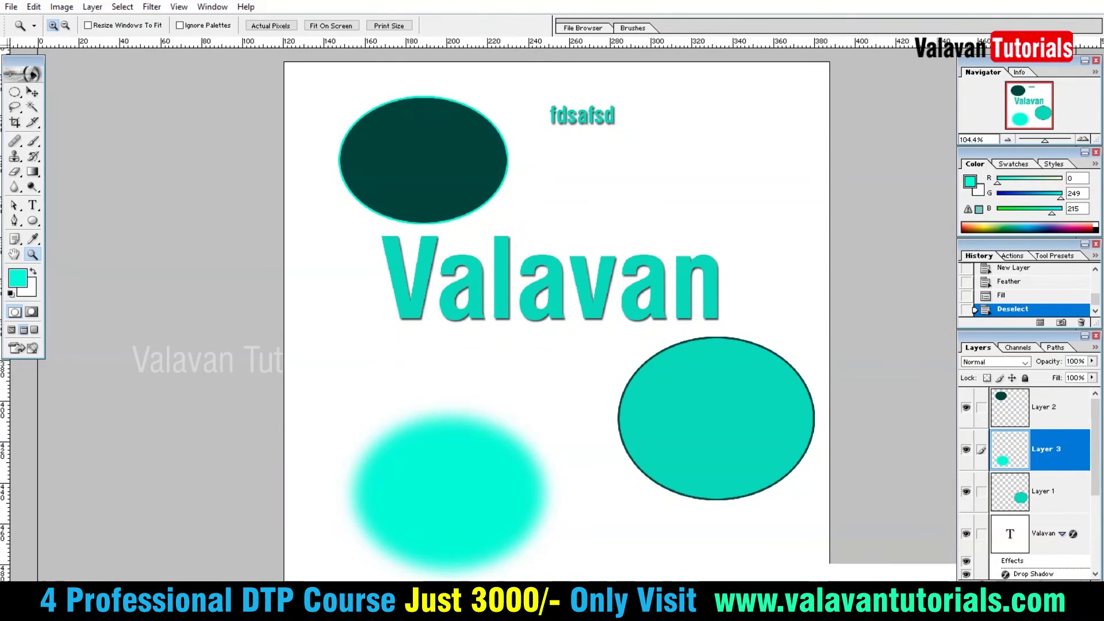
pyautogui.moveTo(320, 450)
pyautogui.mouseDown()
pyautogui.moveTo(311, 424)
pyautogui.moveTo(363, 305)
pyautogui.moveTo(336, 291)
pyautogui.mouseUp()
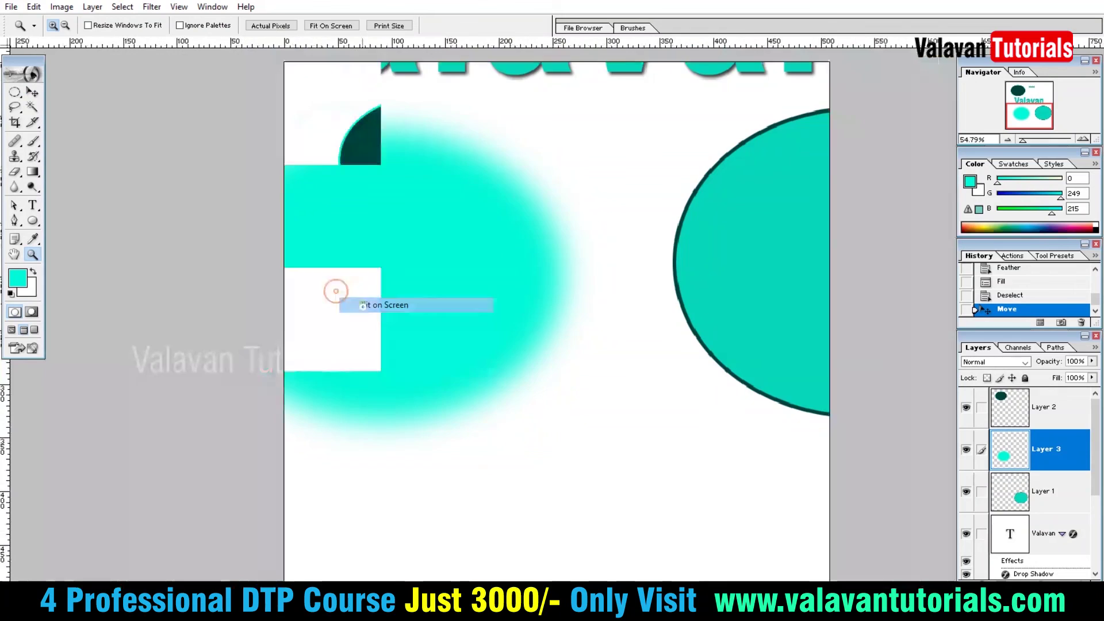
pyautogui.press('v')
pyautogui.moveTo(702, 431); pyautogui.dragTo(683, 431)
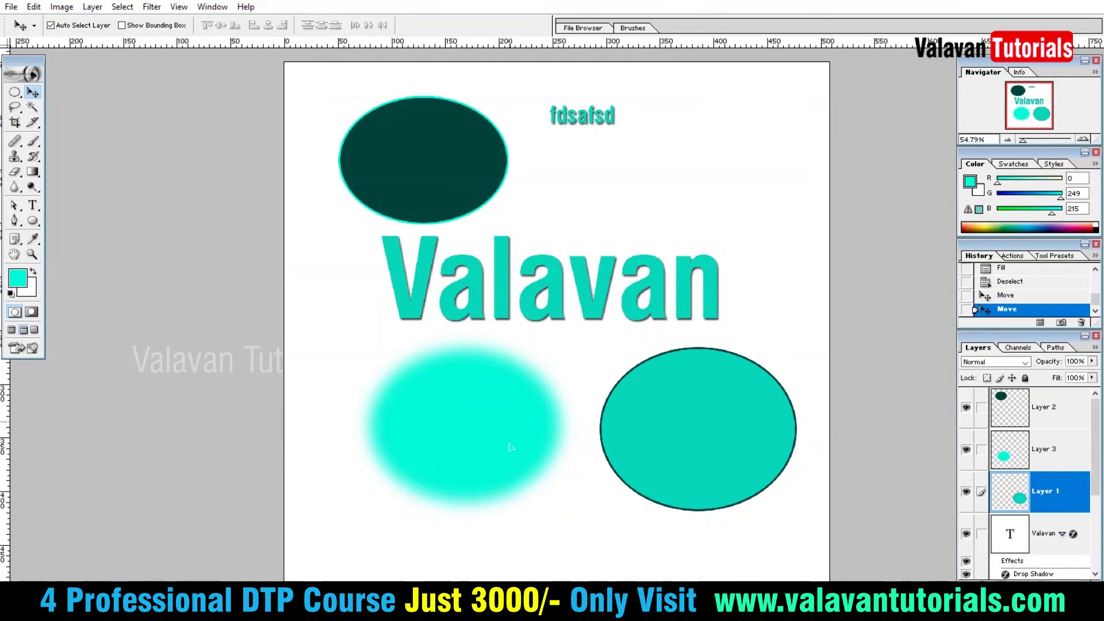
pyautogui.moveTo(510, 447); pyautogui.dragTo(510, 476)
pyautogui.moveTo(713, 433); pyautogui.dragTo(697, 431)
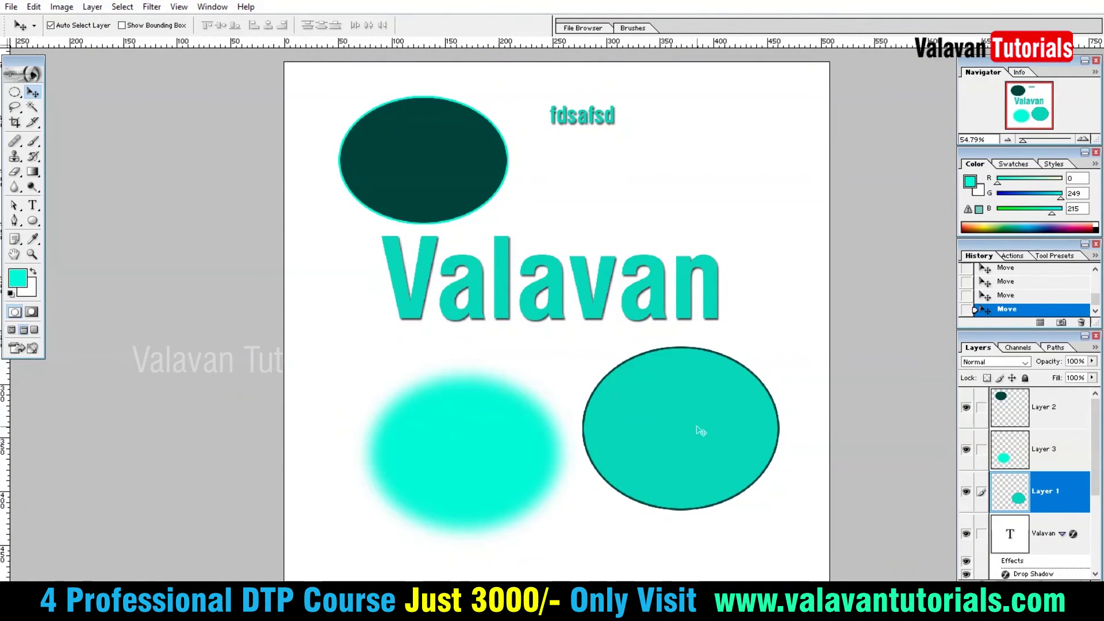